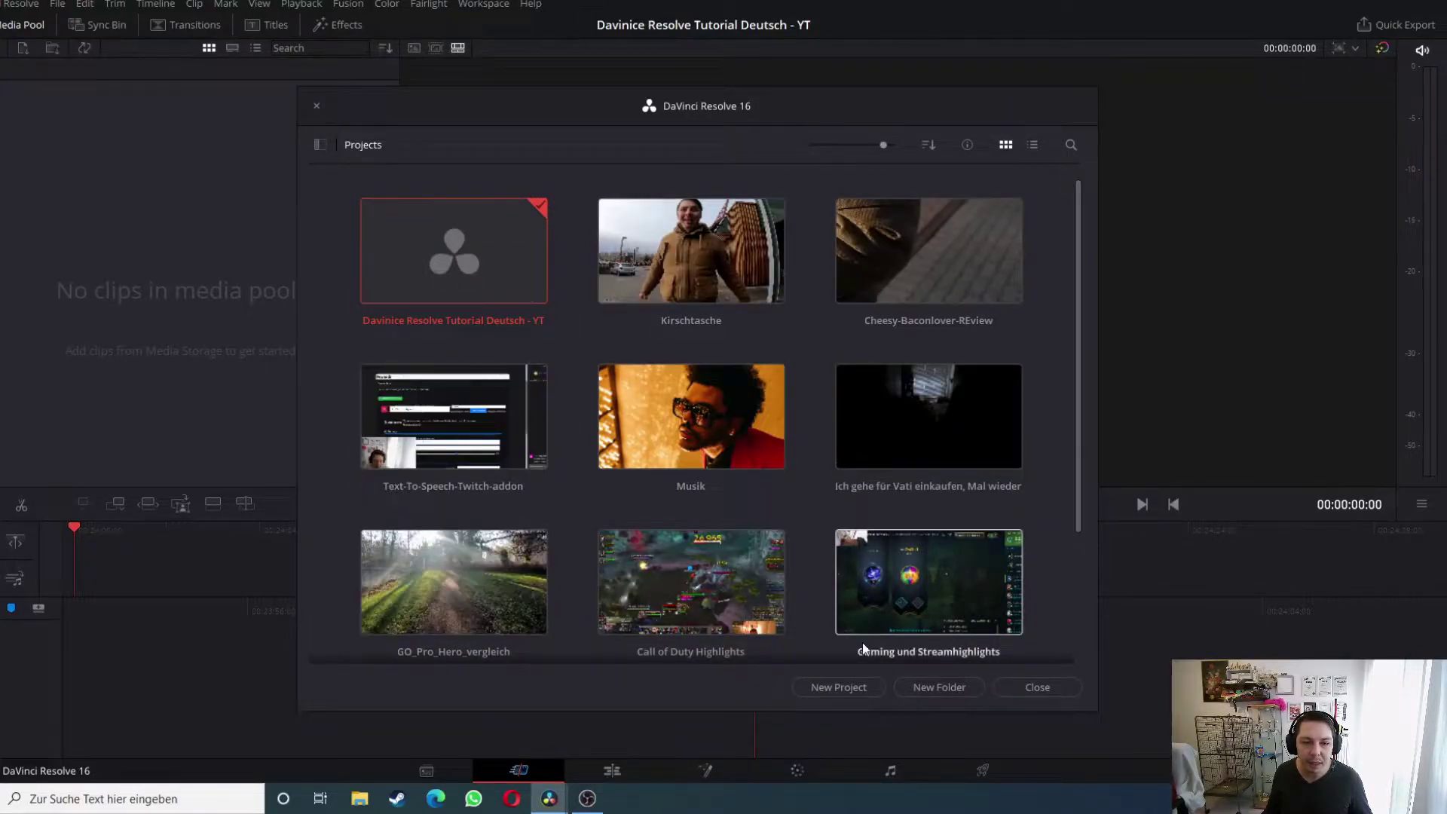
Step: Open the 'Davinice Resolve Tutorial Deutsch - YT' project and bring up the Media page's storage drives
double_click(453, 248)
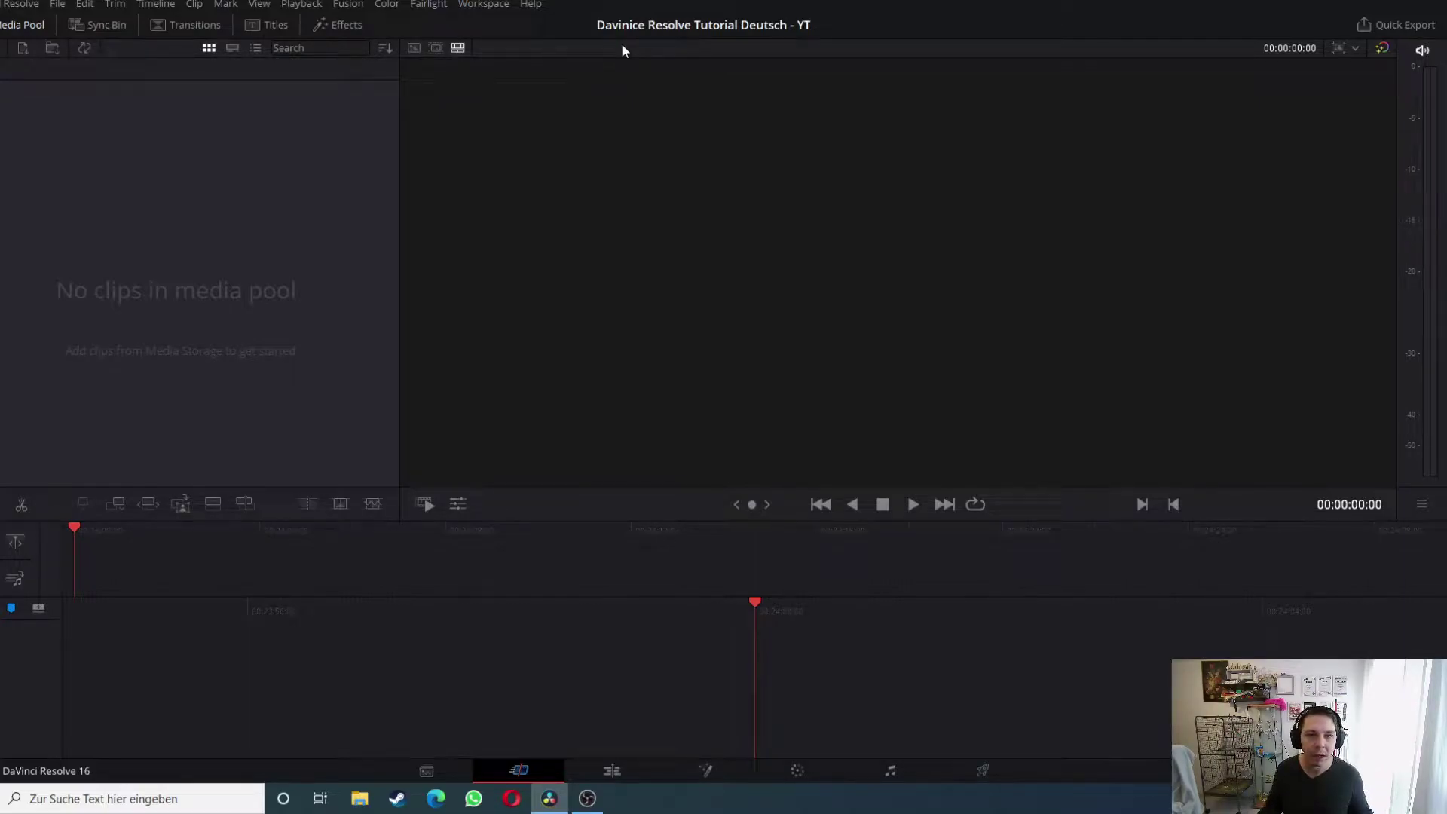
left_click(431, 772)
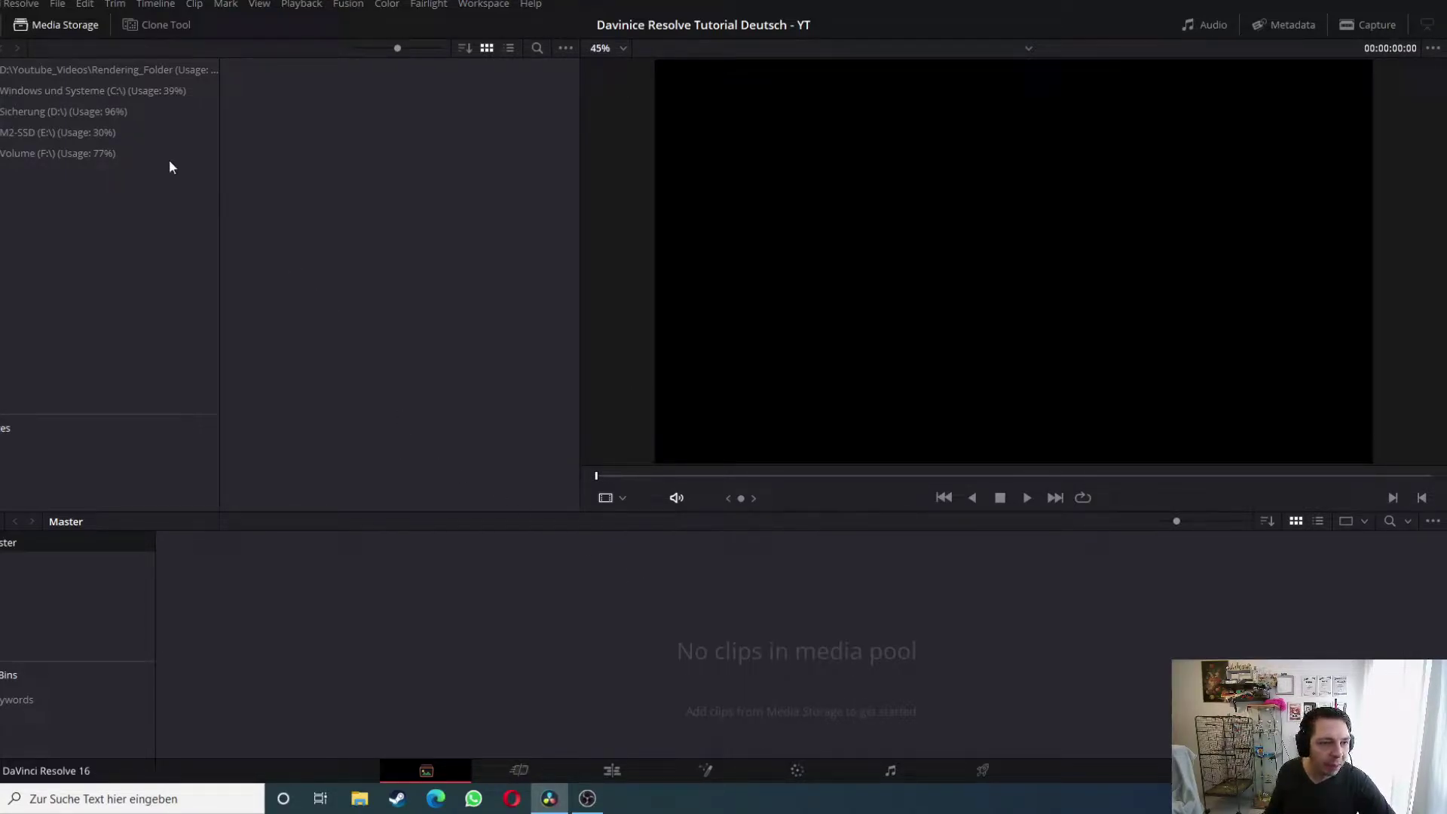
Step: From D:\Youtube_Videos\OsOk_OD_Rohmaterial\33_weitere Amongusgames, add 2020-11-22_17-12-20.mp4 to the media pool
left_click(98, 120)
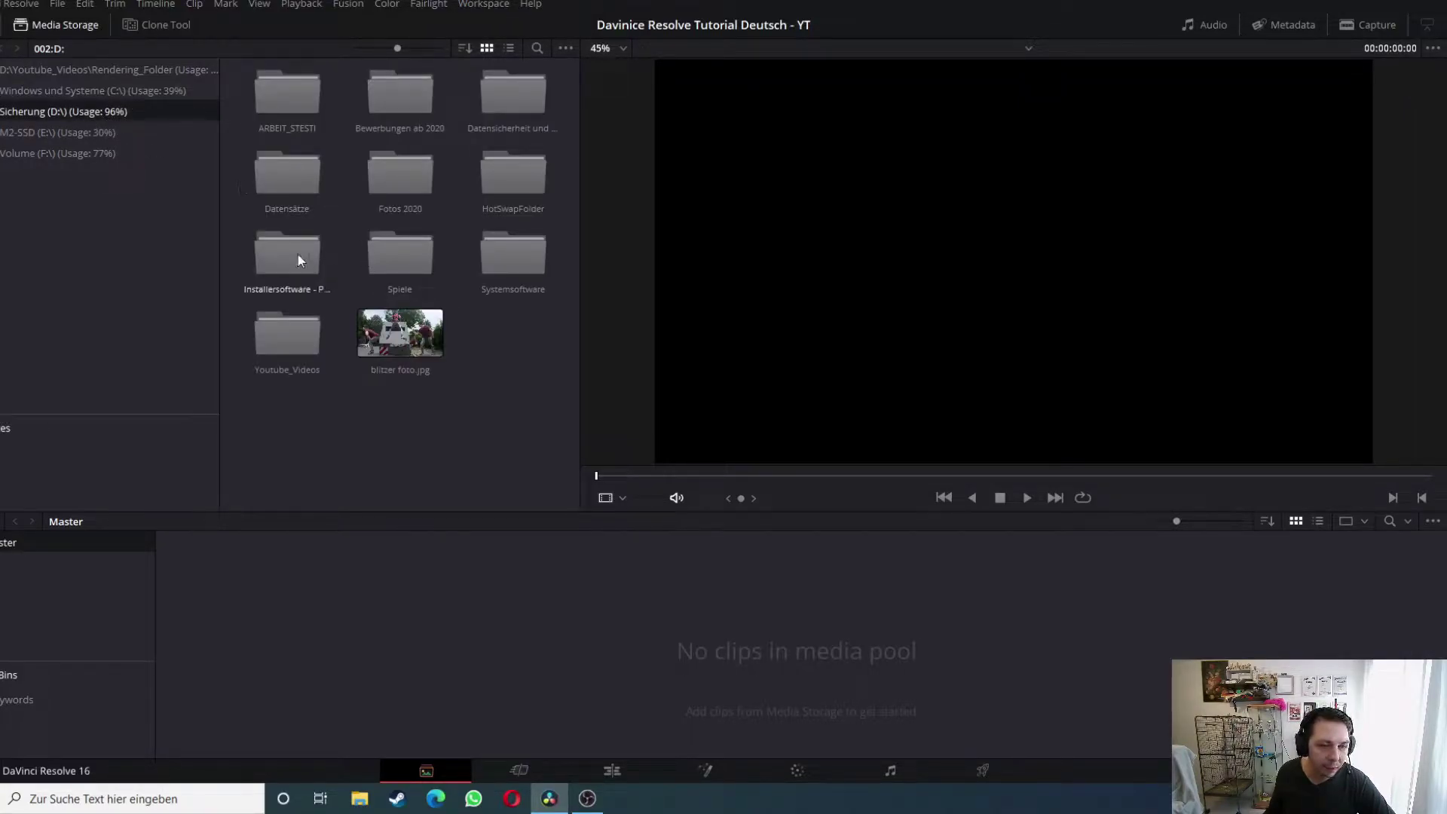
double_click(284, 344)
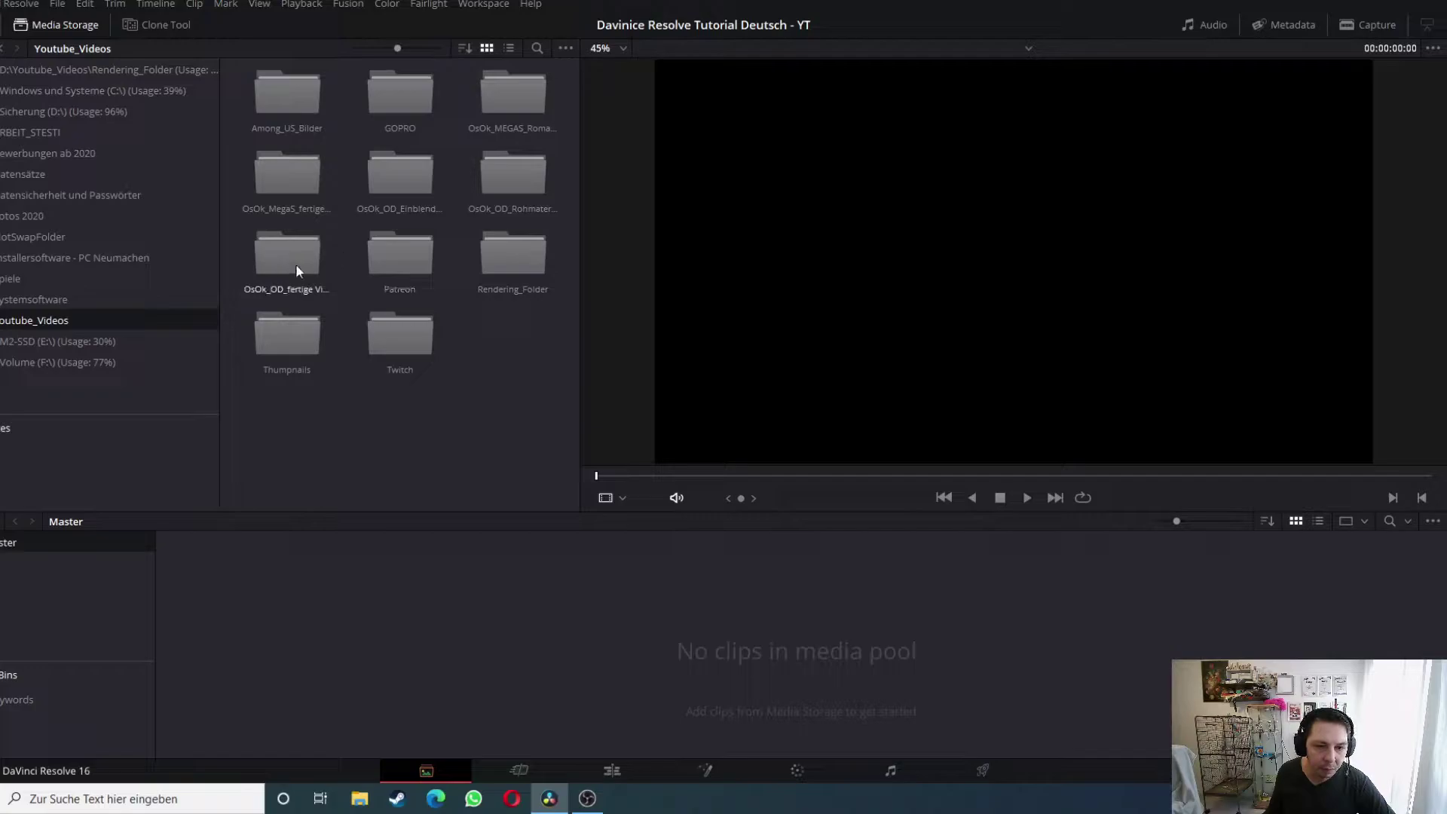
double_click(514, 177)
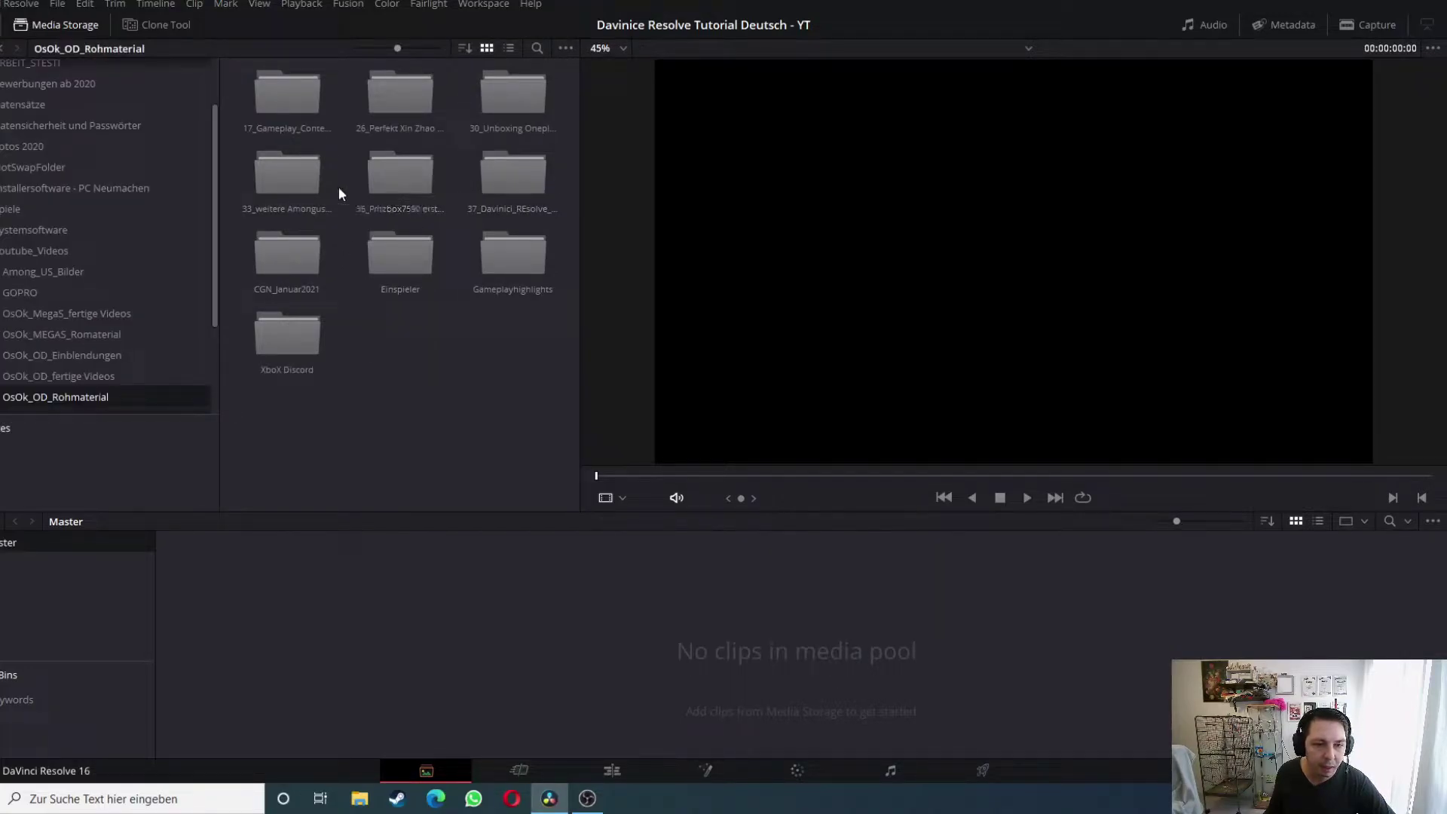
double_click(300, 185)
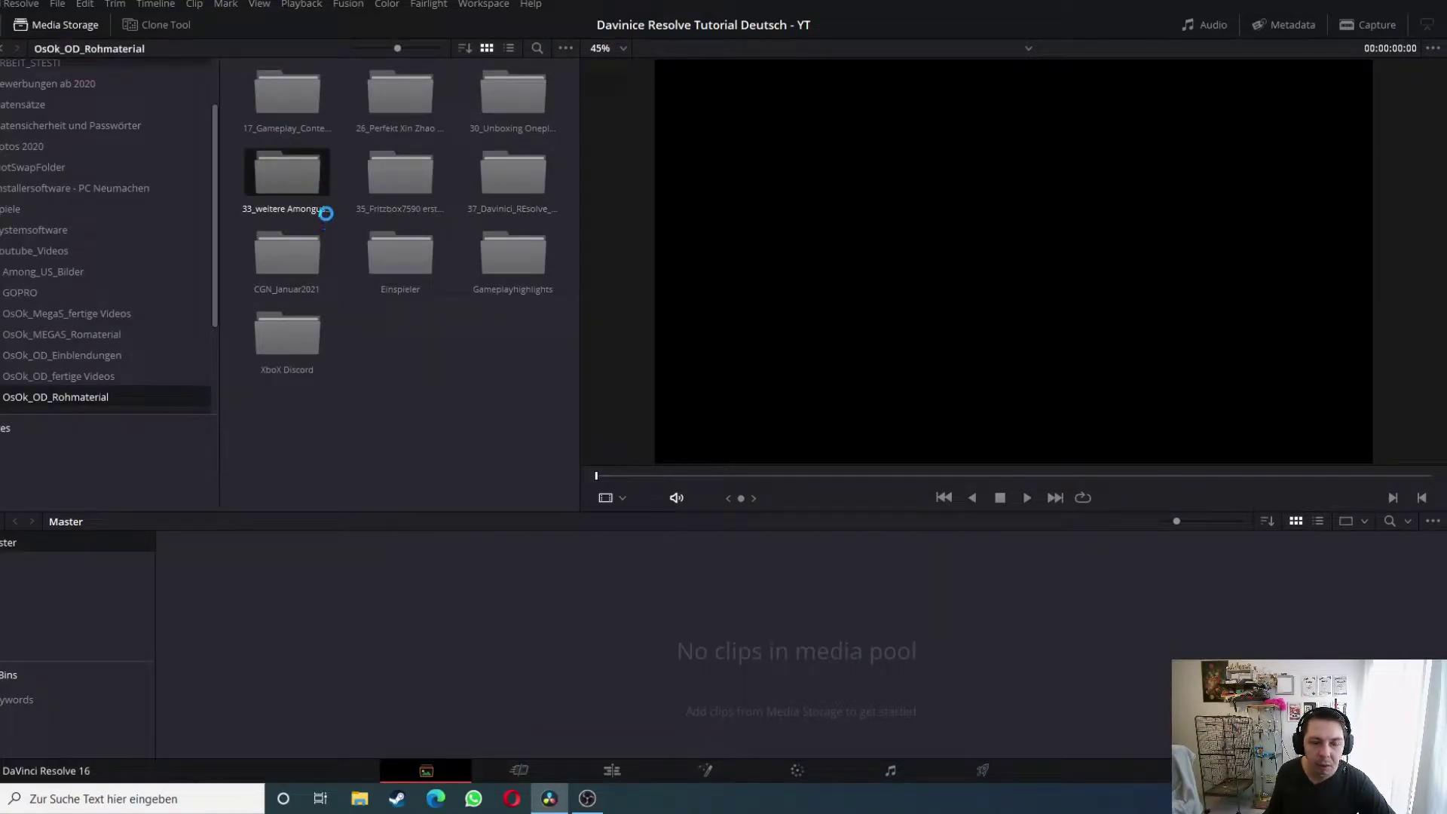
left_click_drag(296, 107, 600, 643)
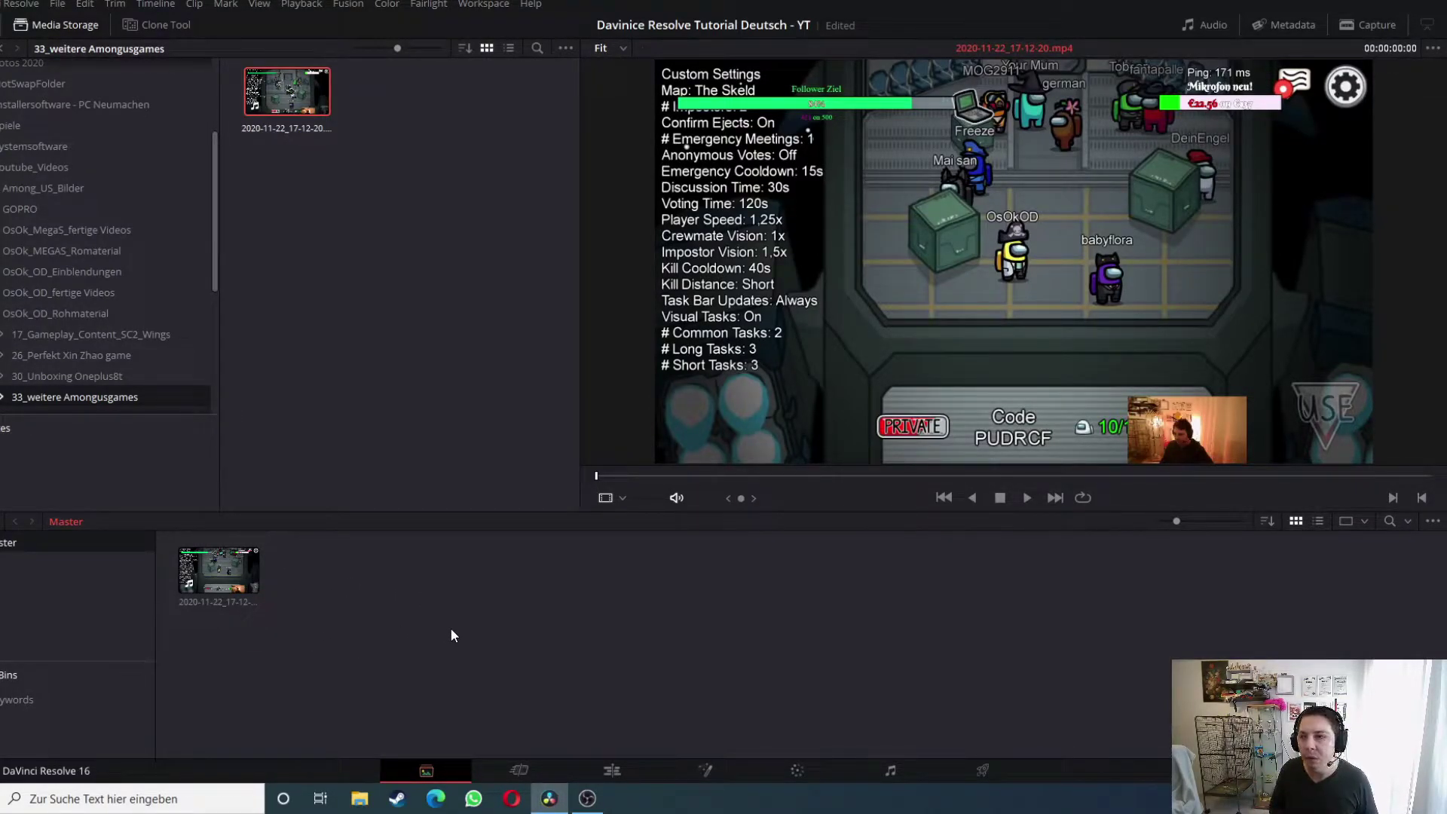
left_click(300, 335)
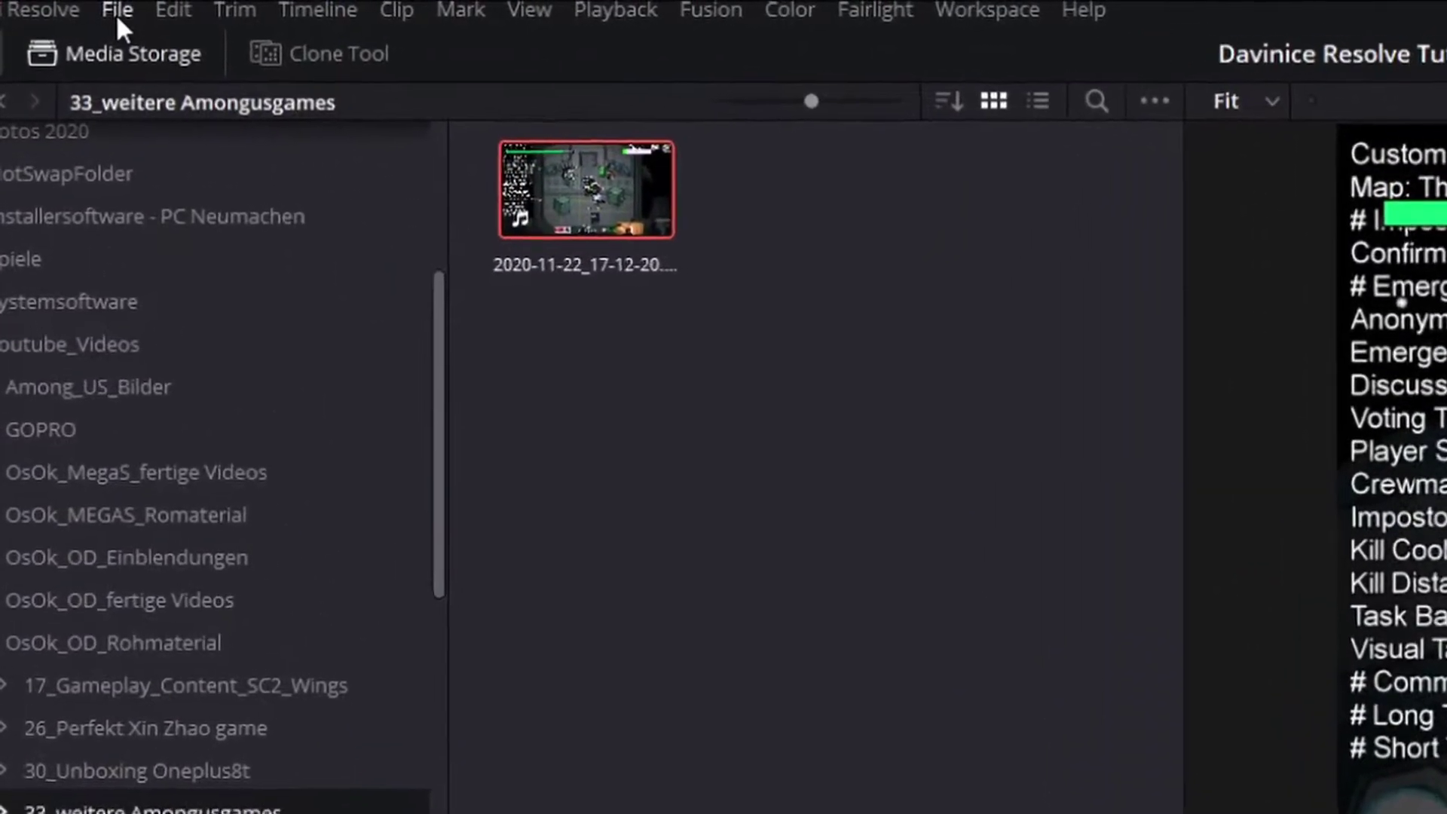
Step: Open Project Settings, glance at the saved presets, and return to Master Settings
left_click(117, 11)
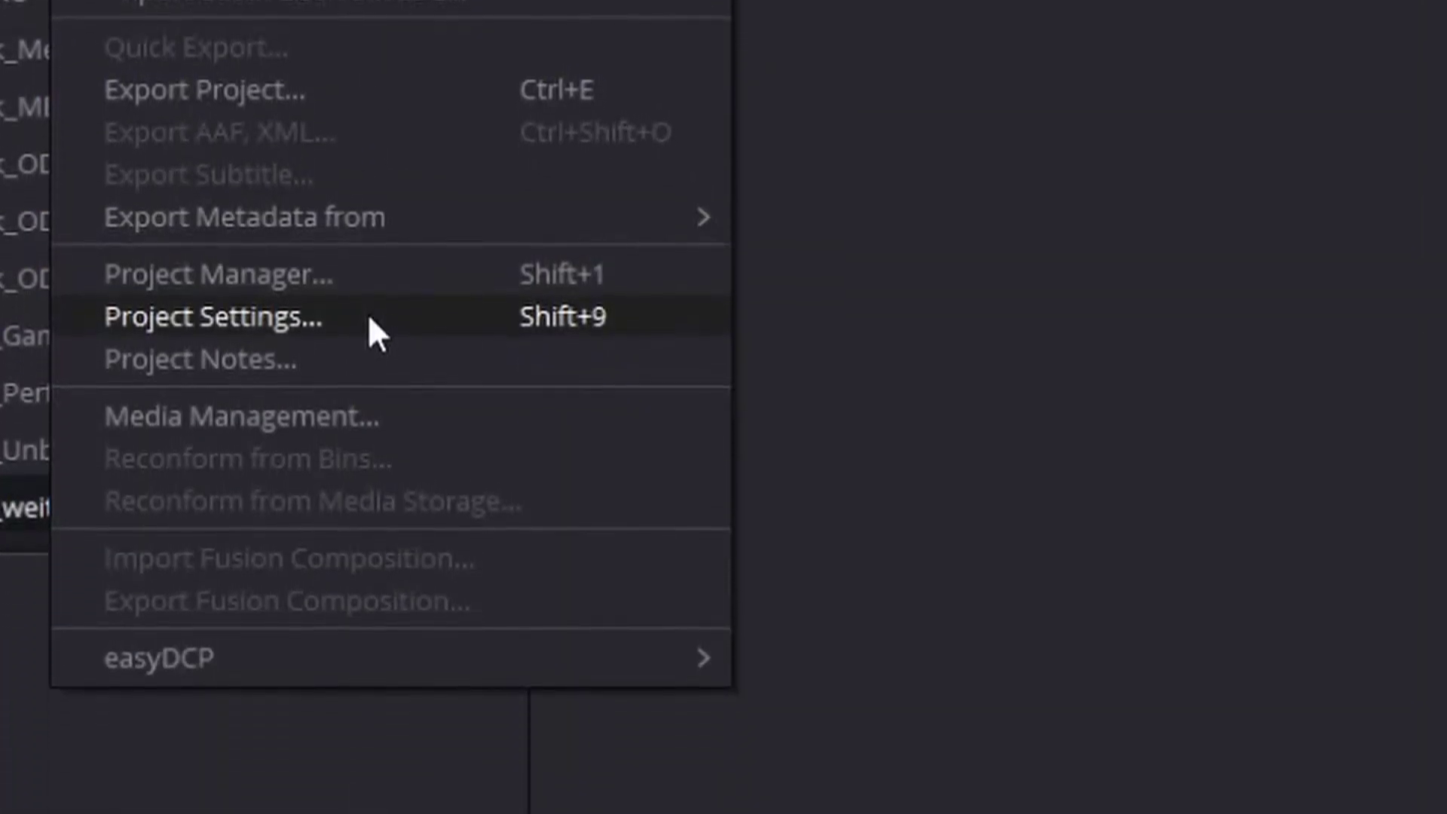
left_click(369, 318)
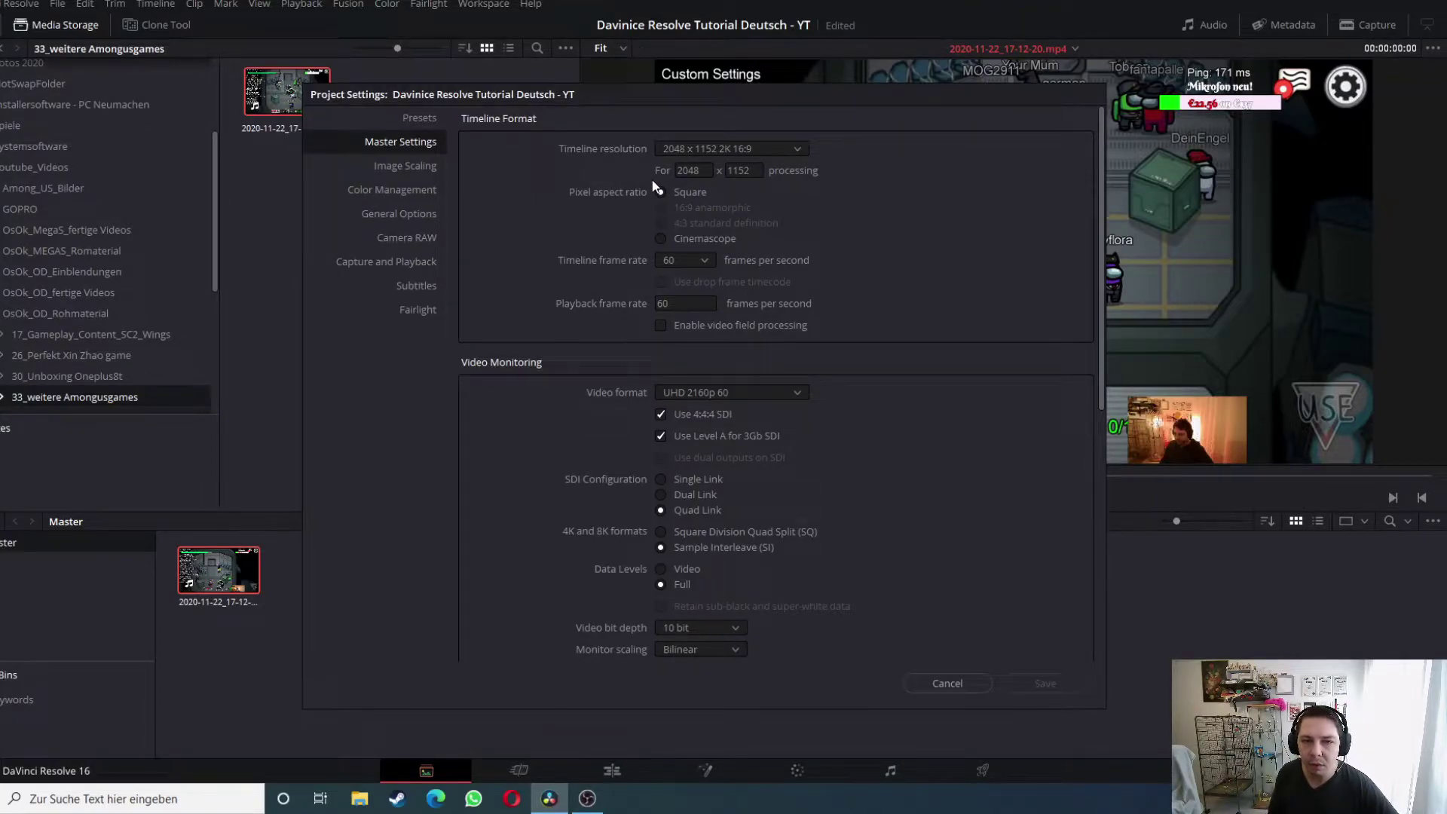
left_click(421, 116)
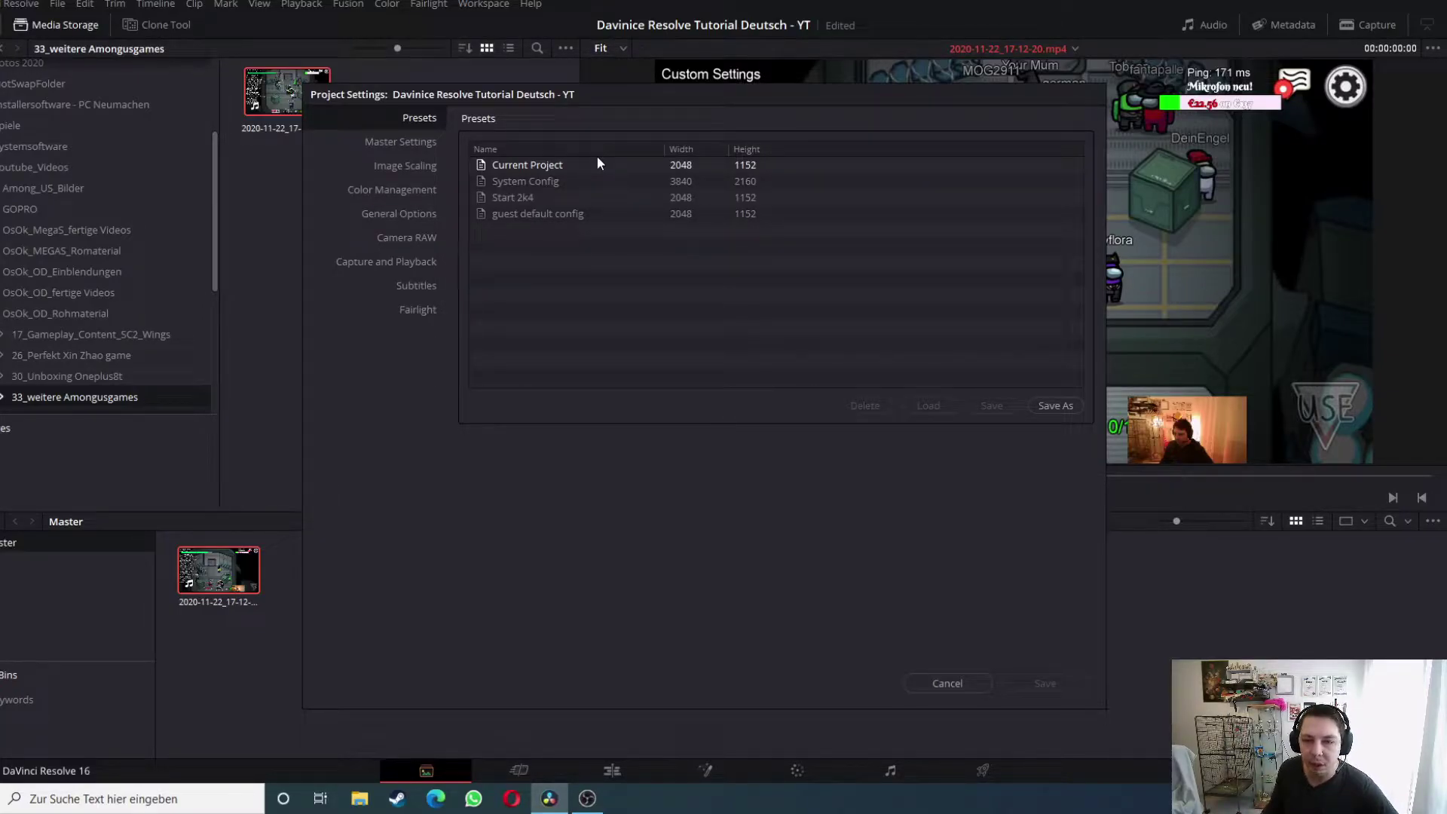
left_click(419, 143)
Step: Set the timeline resolution to 1920x1080 HD with 60 fps timeline and playback frame rates
left_click(784, 151)
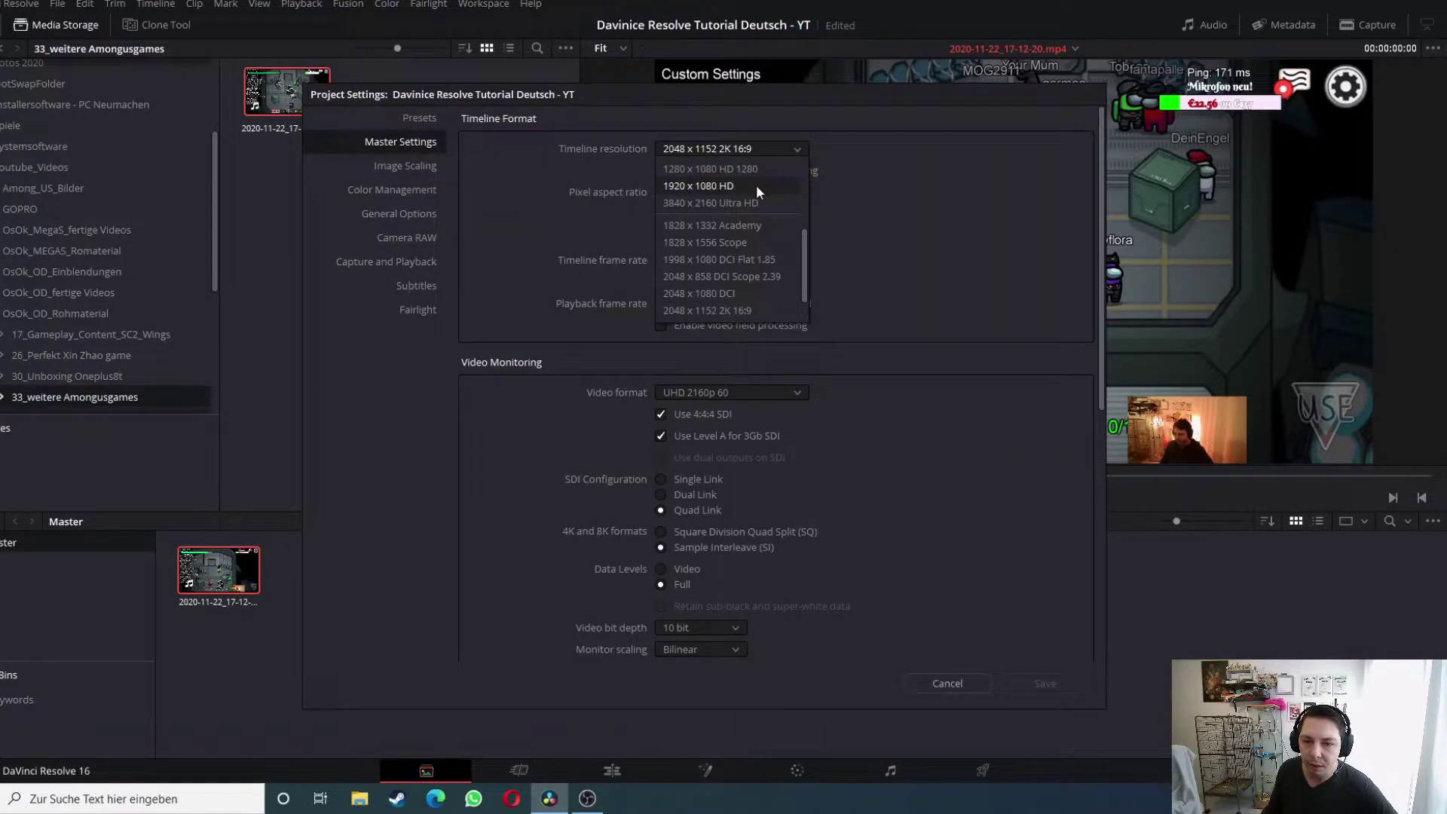
left_click(756, 192)
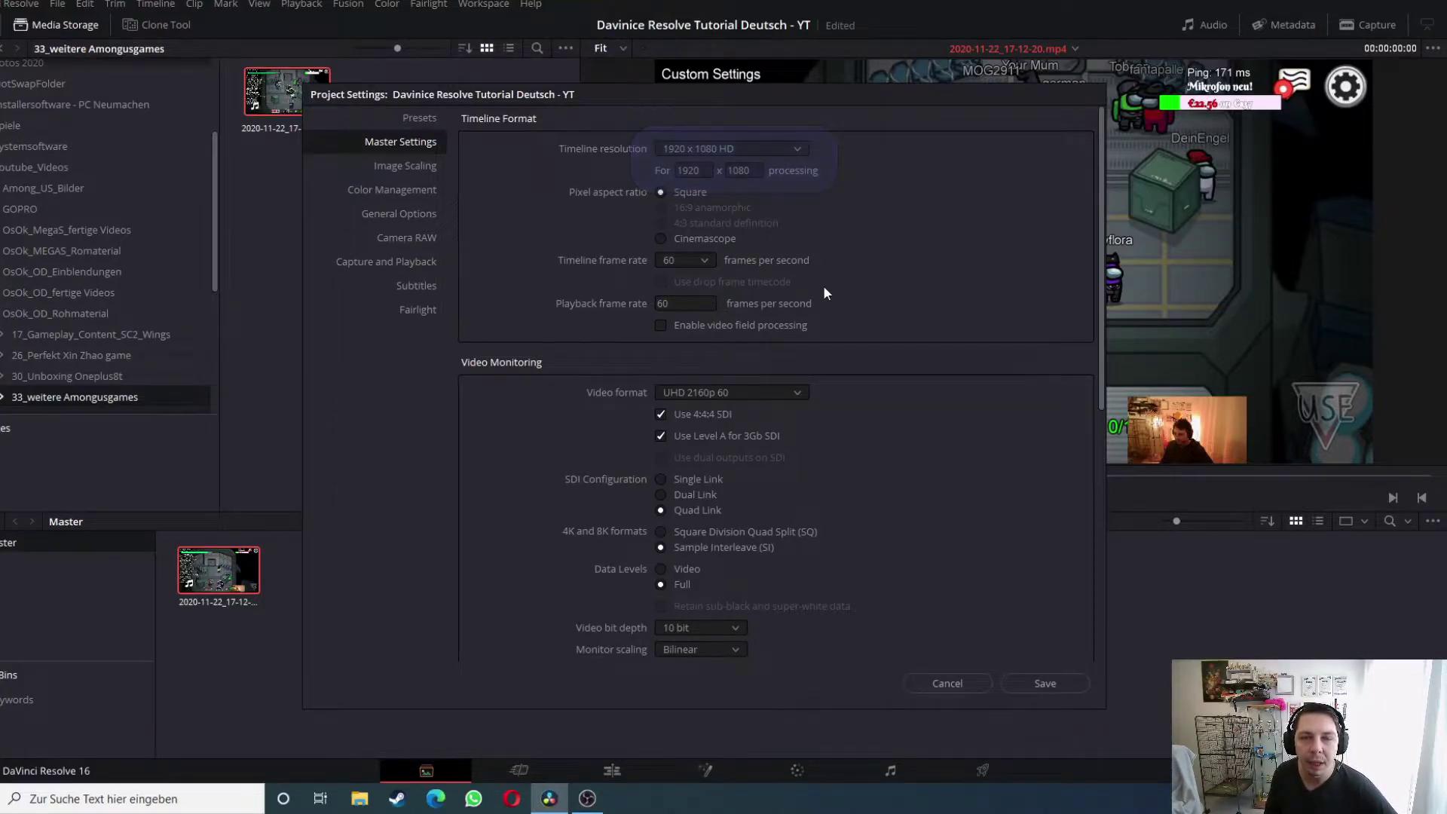
left_click(688, 259)
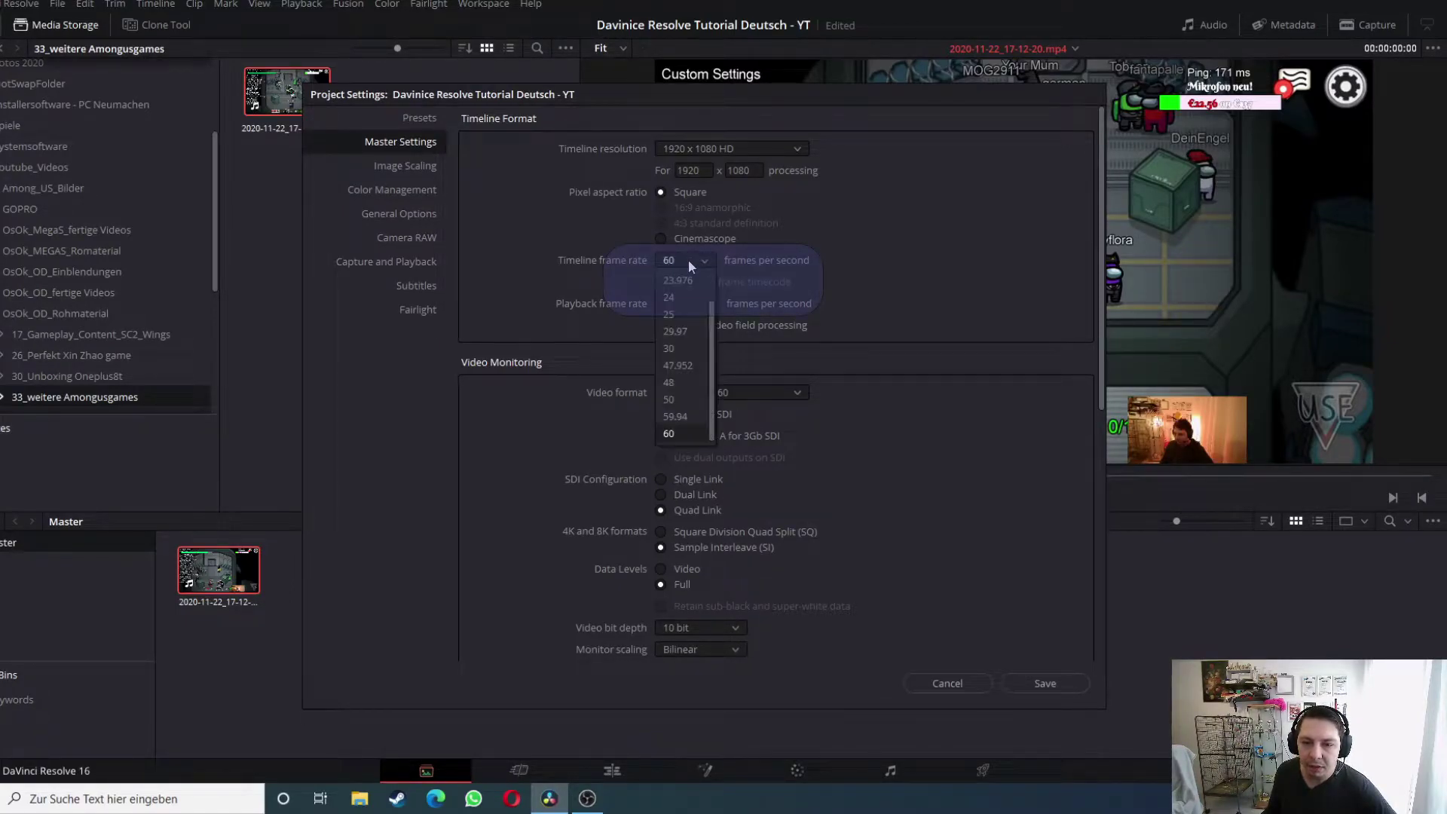
left_click(586, 282)
left_click(707, 303)
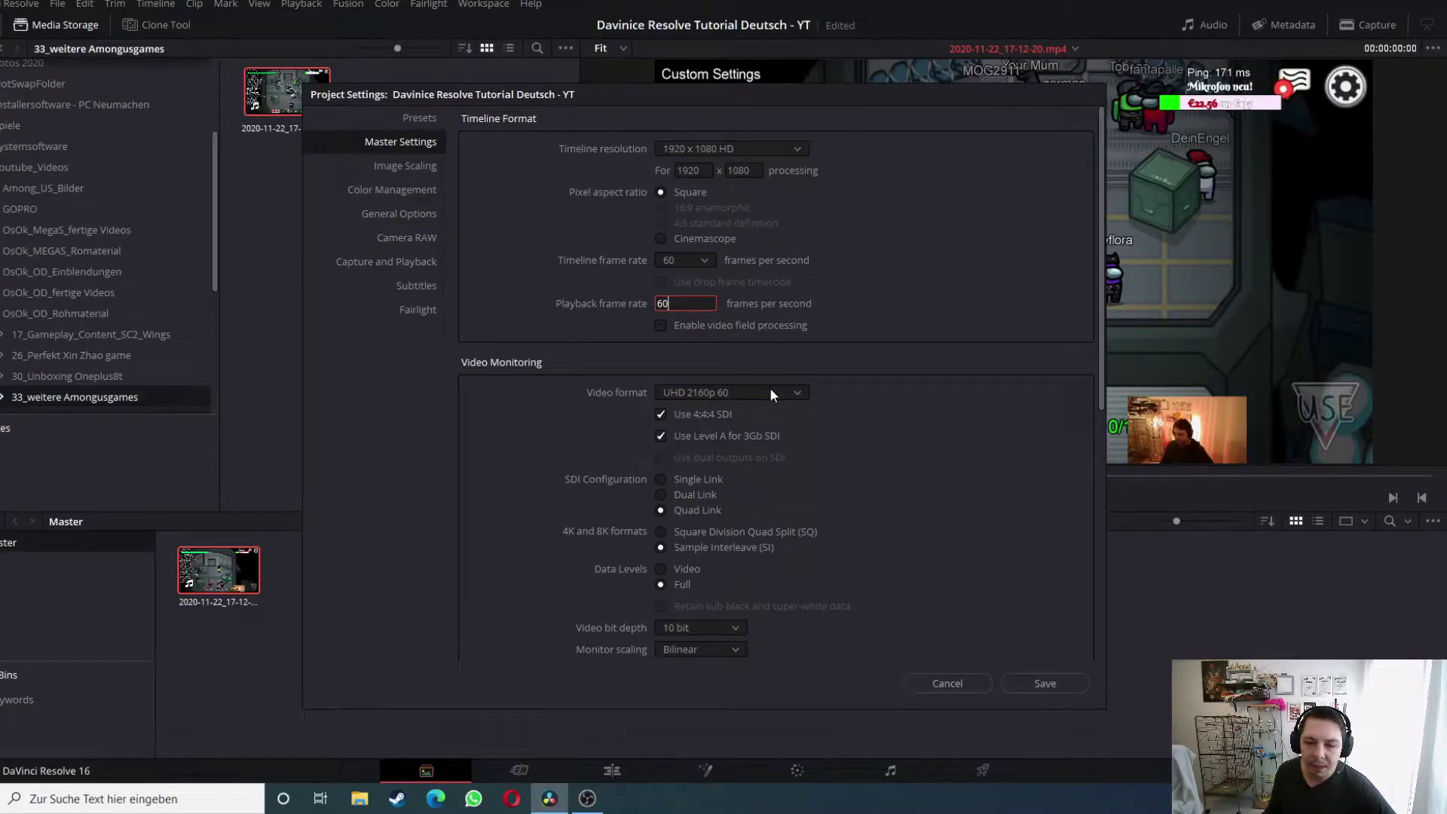
Step: Set the monitoring video format to HD 1080p 60 and save the project settings
left_click(708, 392)
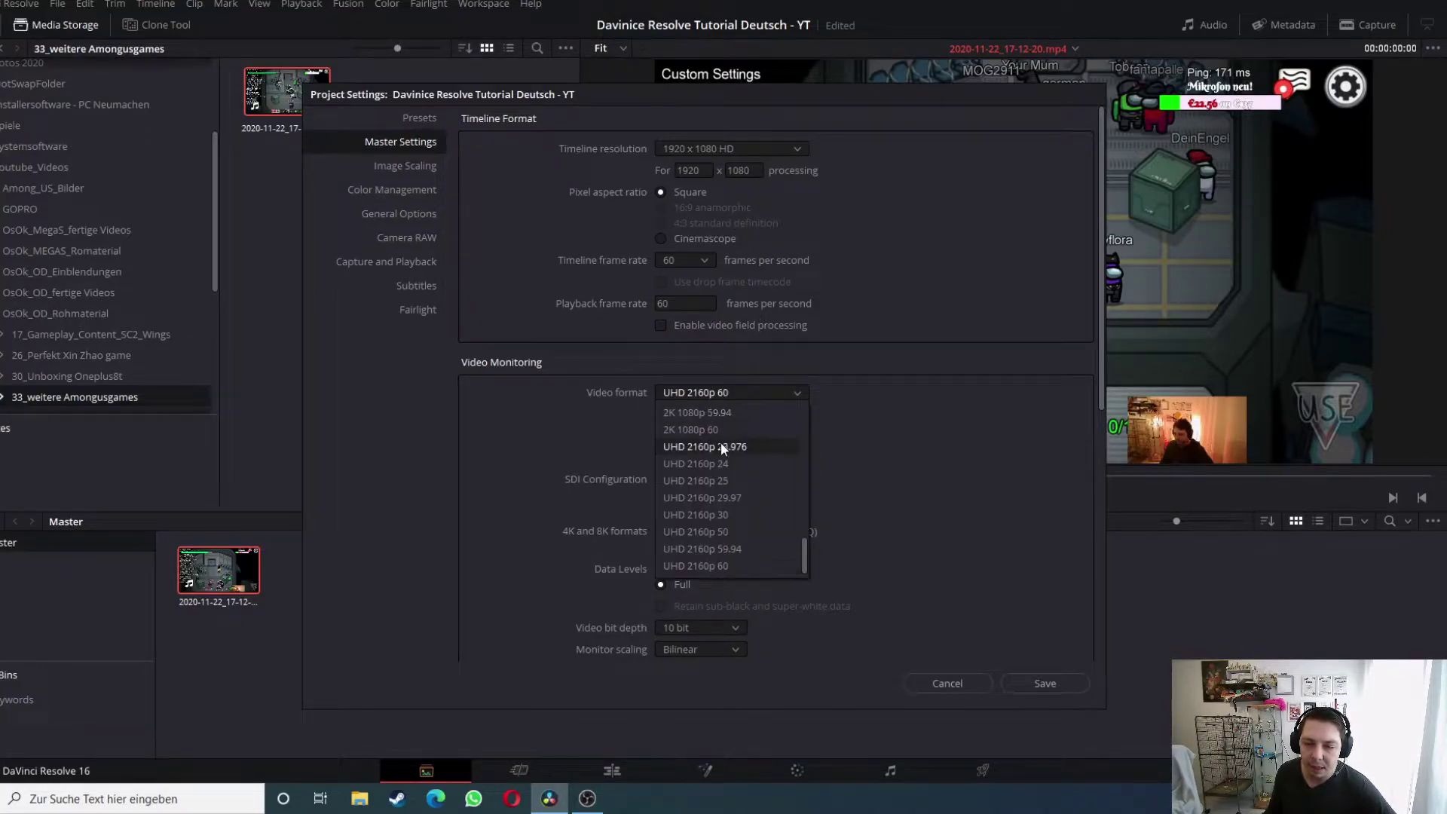
scroll(721, 441, "up", 3)
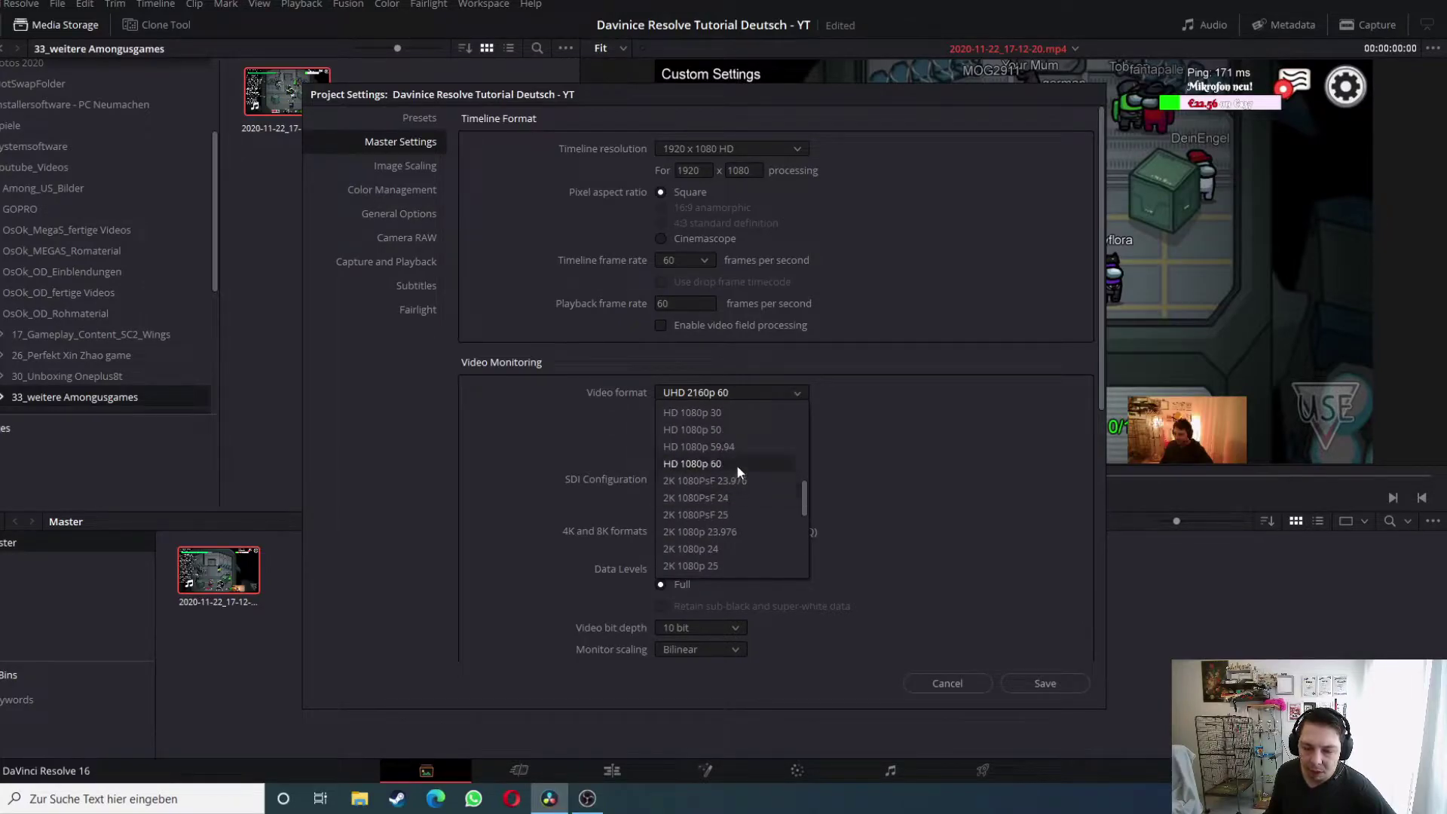
left_click(735, 463)
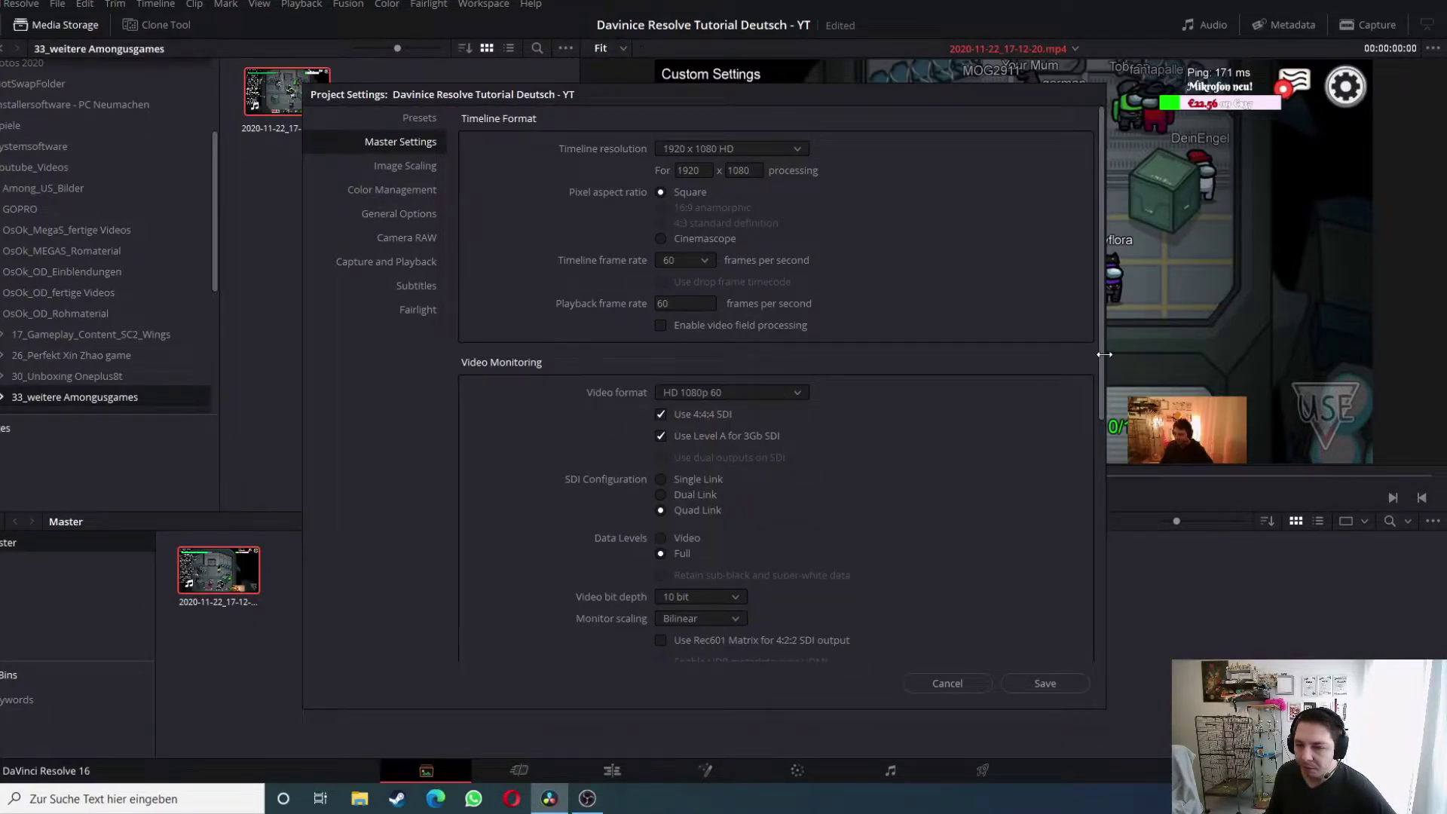
mouse_move(1104, 354)
left_mouse_down()
mouse_move(1108, 533)
mouse_move(1079, 354)
left_mouse_up()
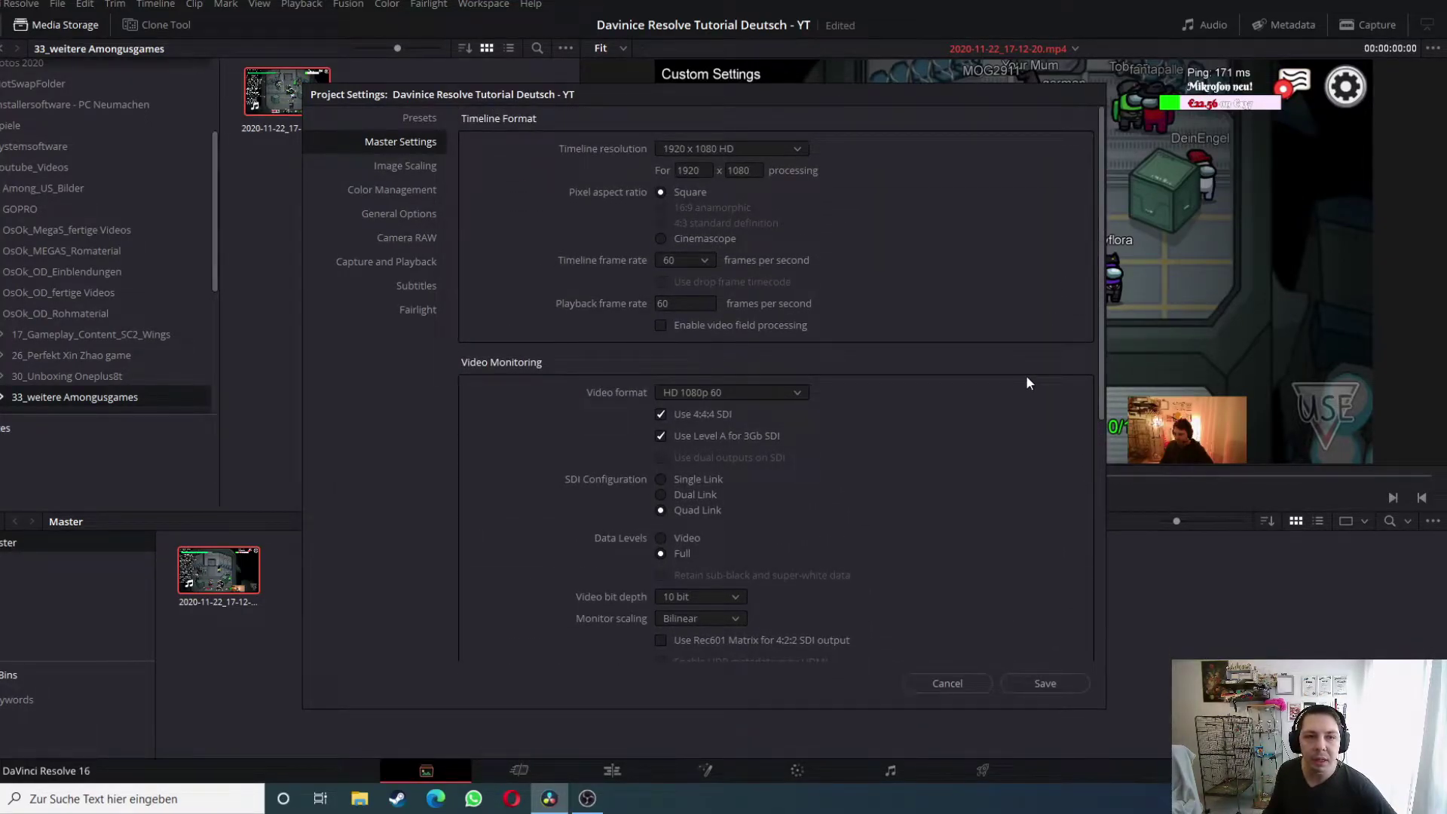
left_click(1061, 684)
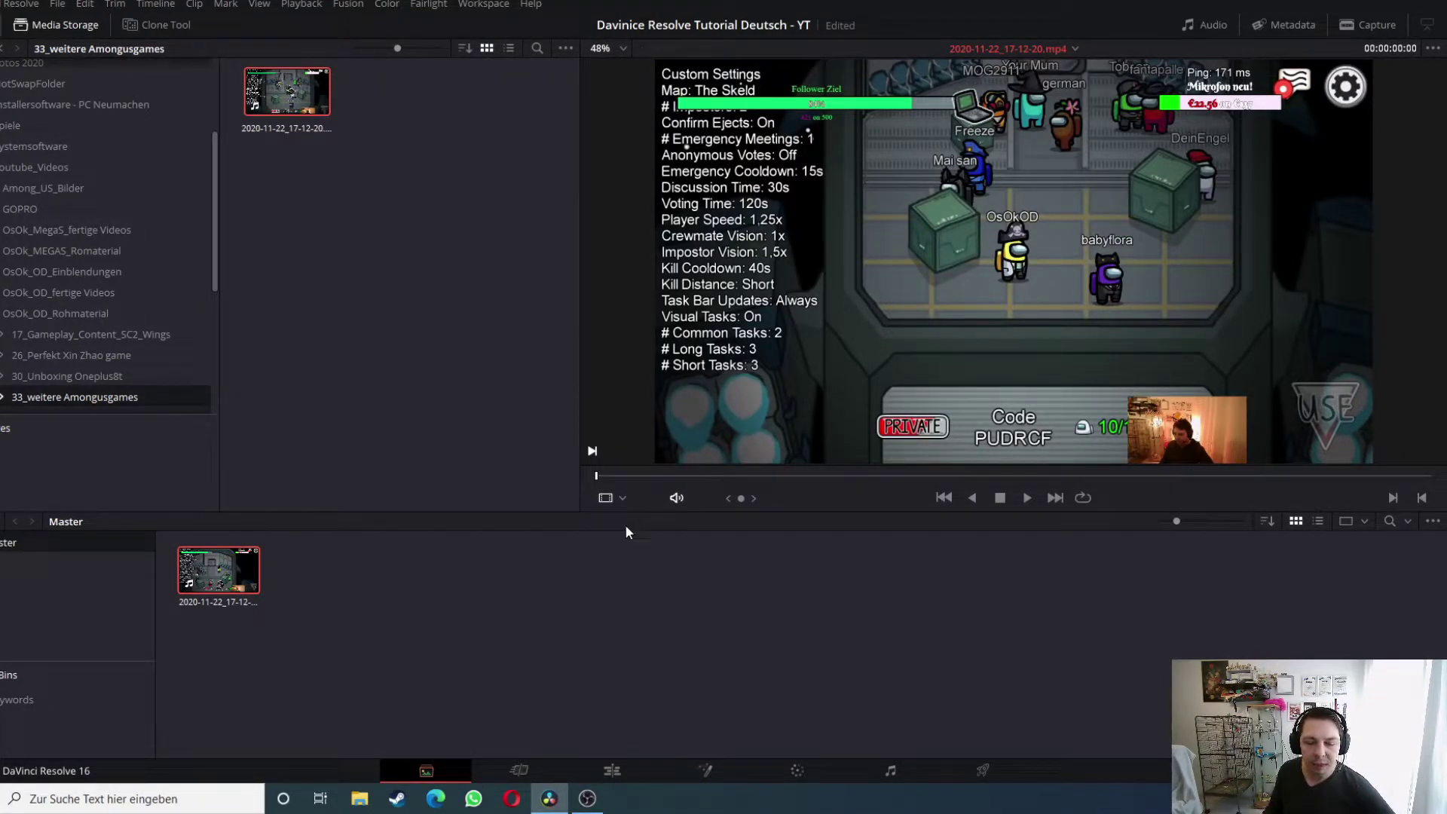
Step: On the Cut page, drop the gameplay clip onto a new Timeline 1 and play it
left_click(530, 766)
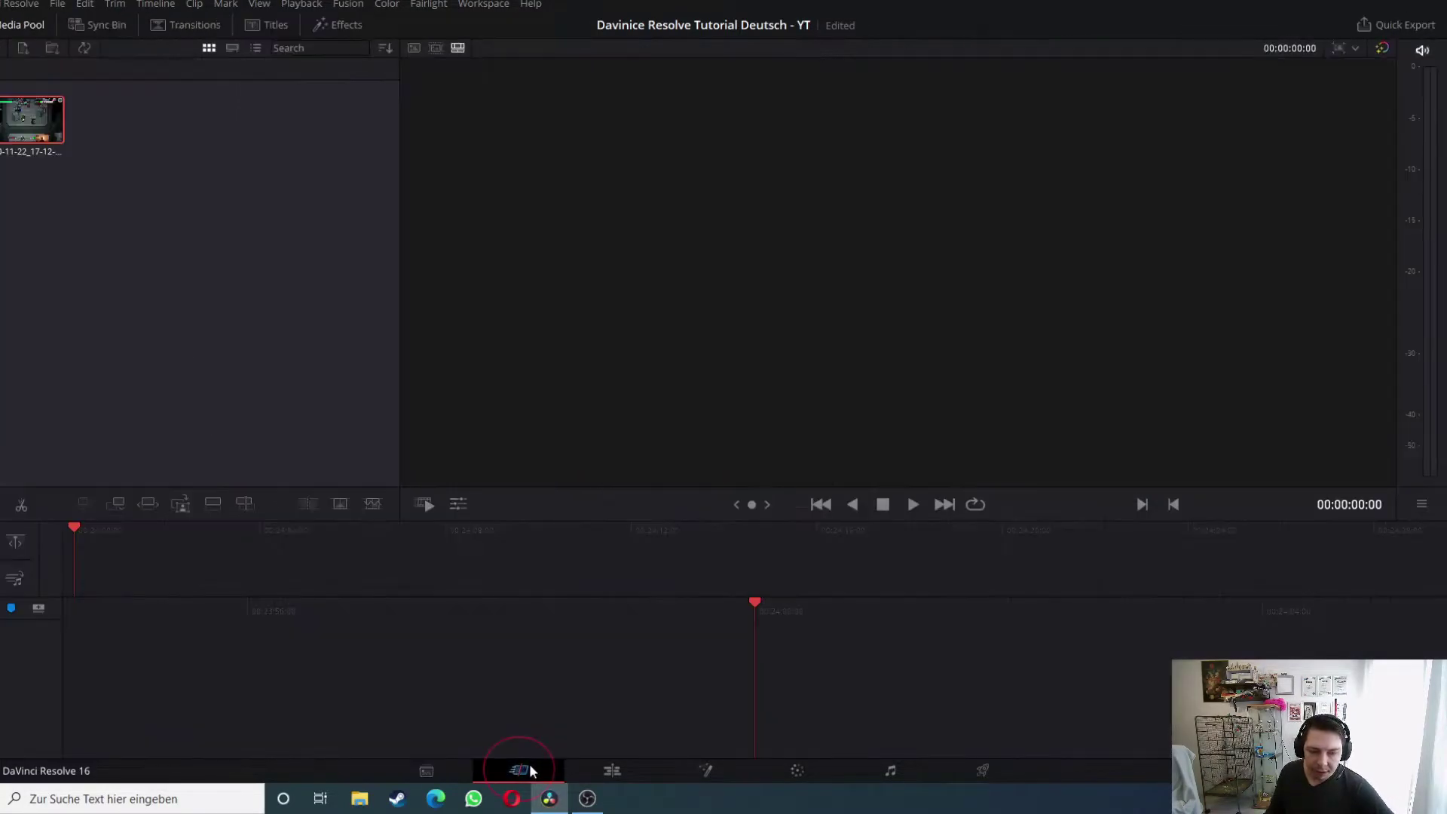
left_click_drag(34, 120, 461, 601)
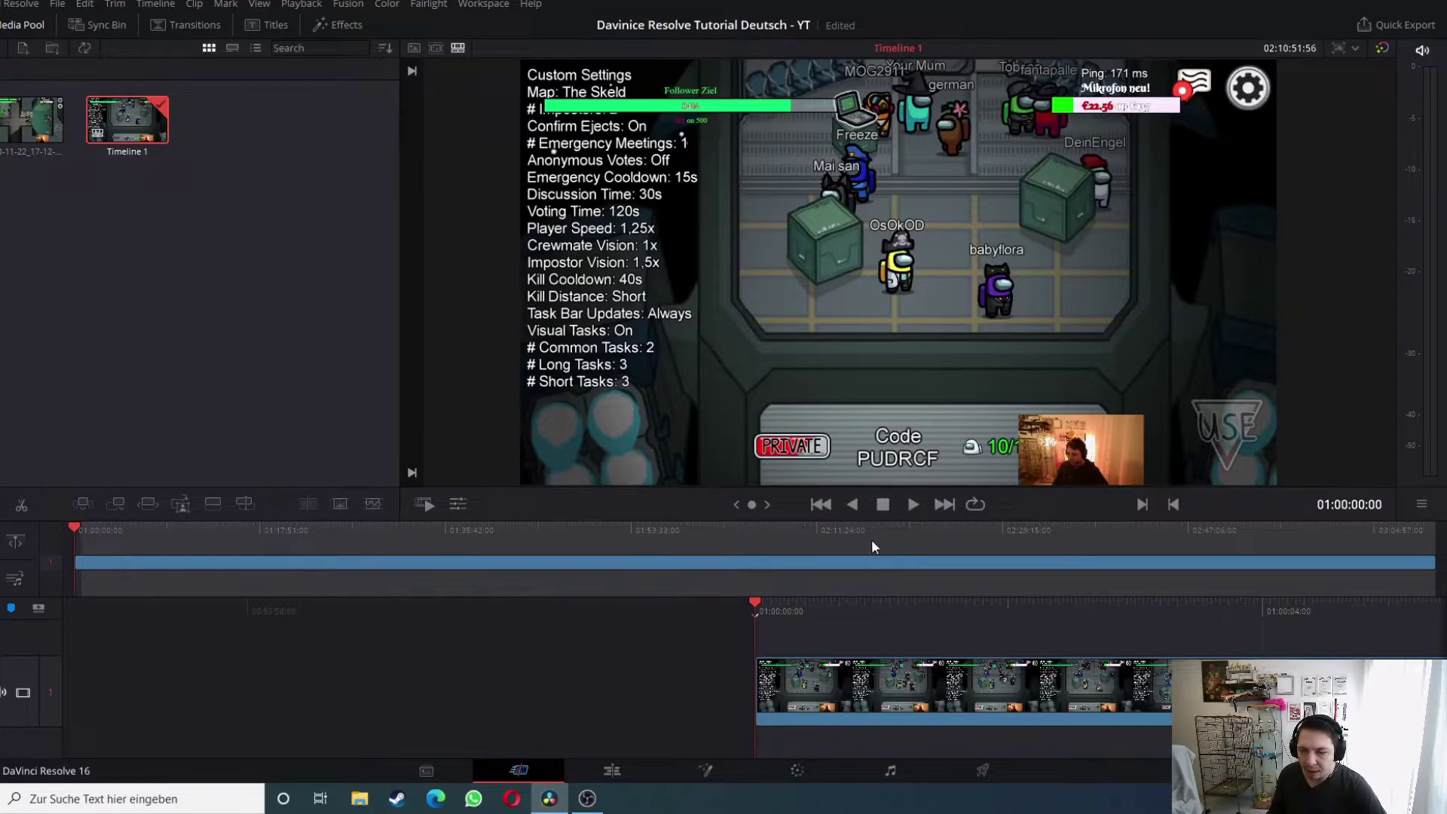
key("space")
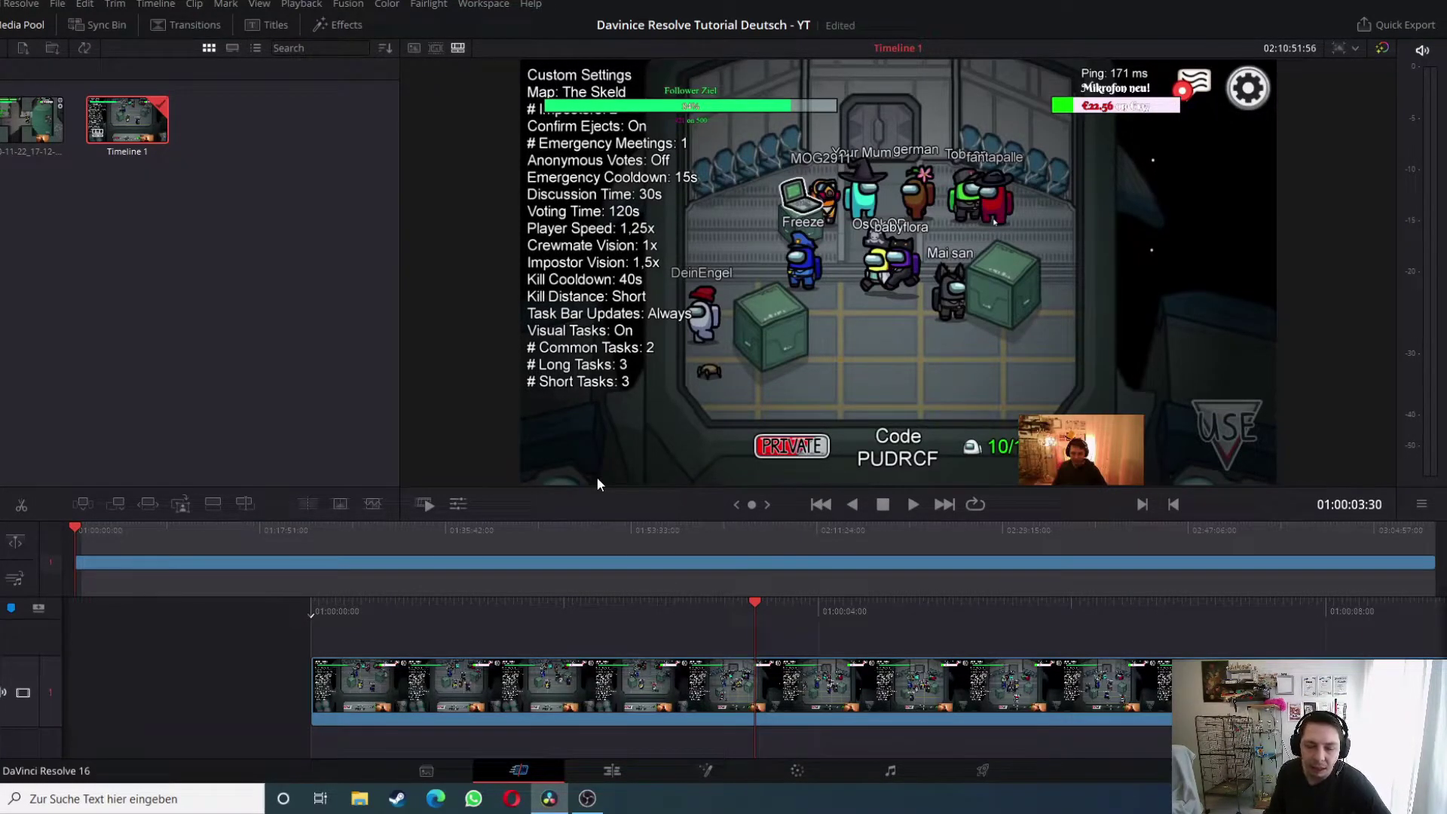
Step: On the Edit page, shrink the V1 and A4 track heights, go to the start, and select the V1 clip
left_click(609, 772)
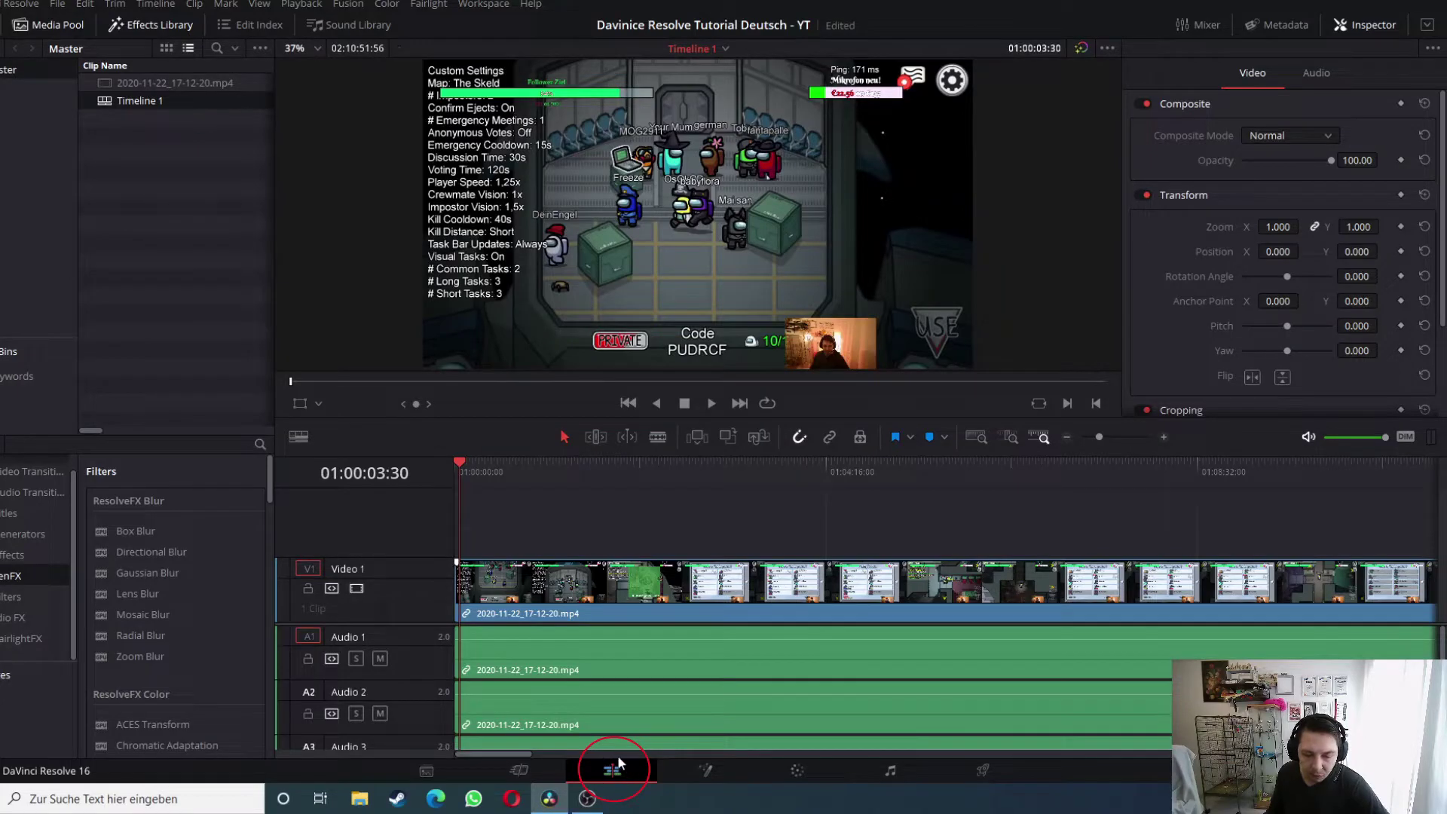
mouse_move(423, 561)
left_mouse_down()
mouse_move(427, 722)
mouse_move(427, 586)
left_mouse_up()
left_click_drag(420, 713, 420, 697)
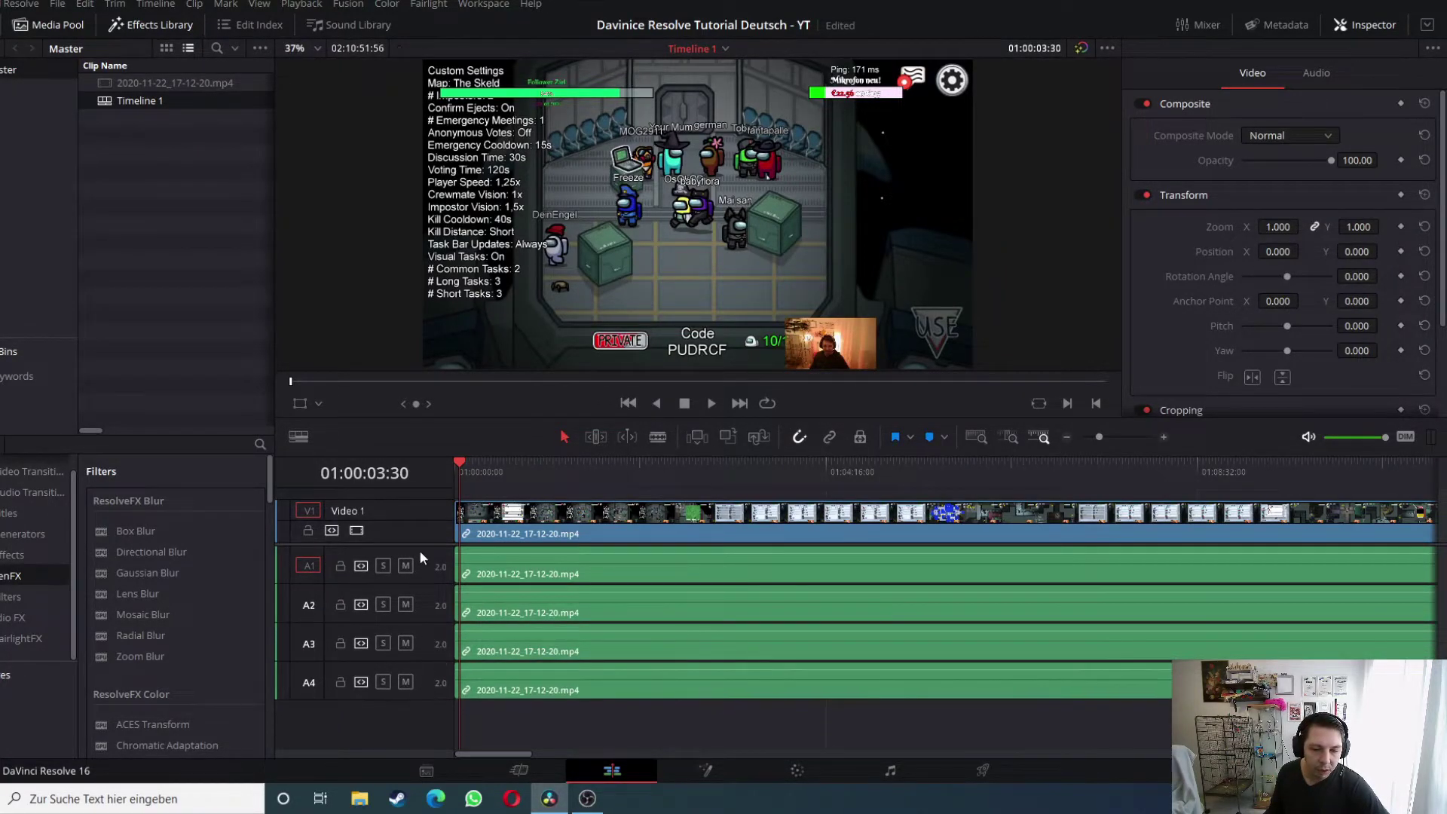
scroll(544, 496, "up", 2)
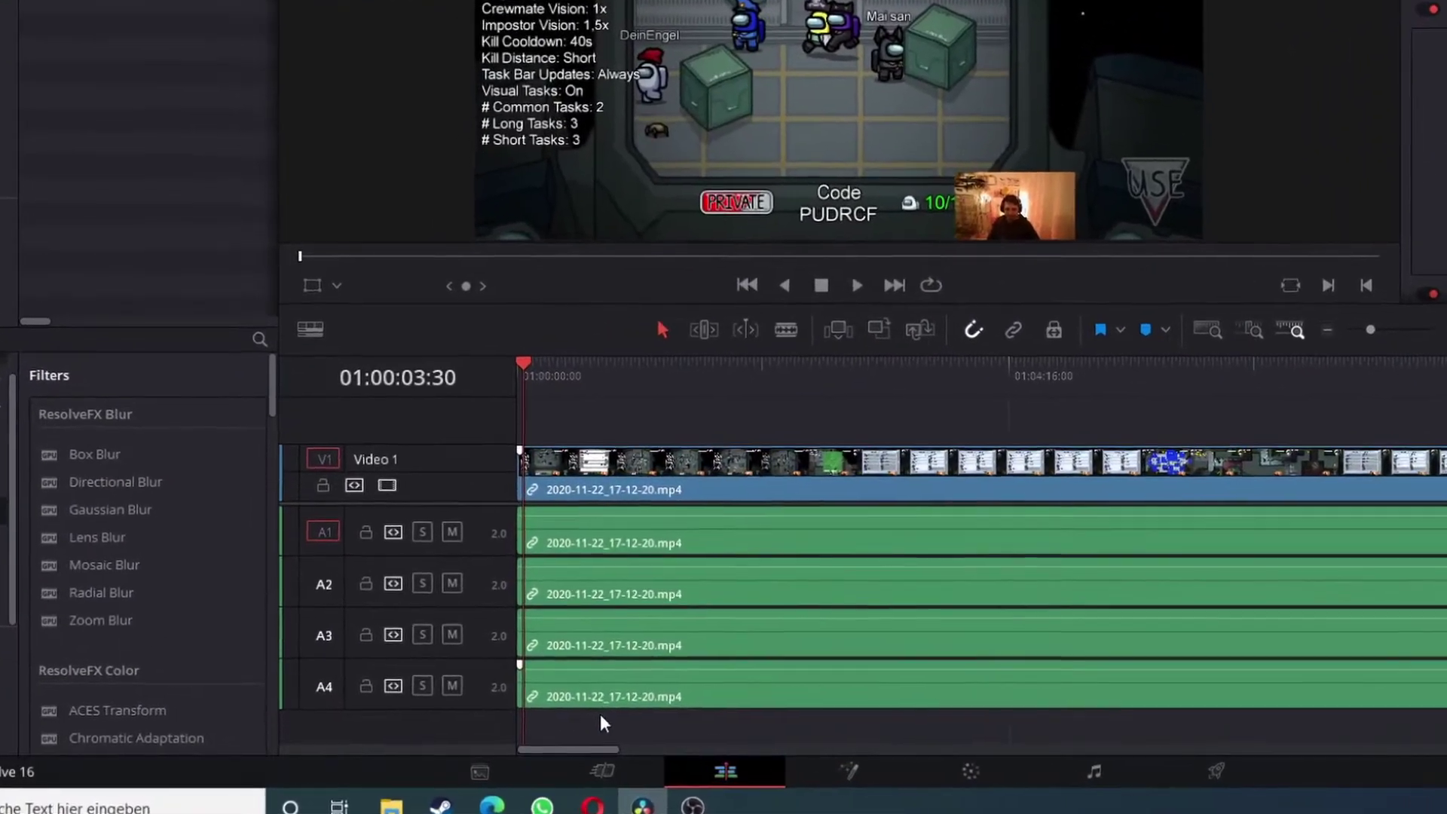
key("Home")
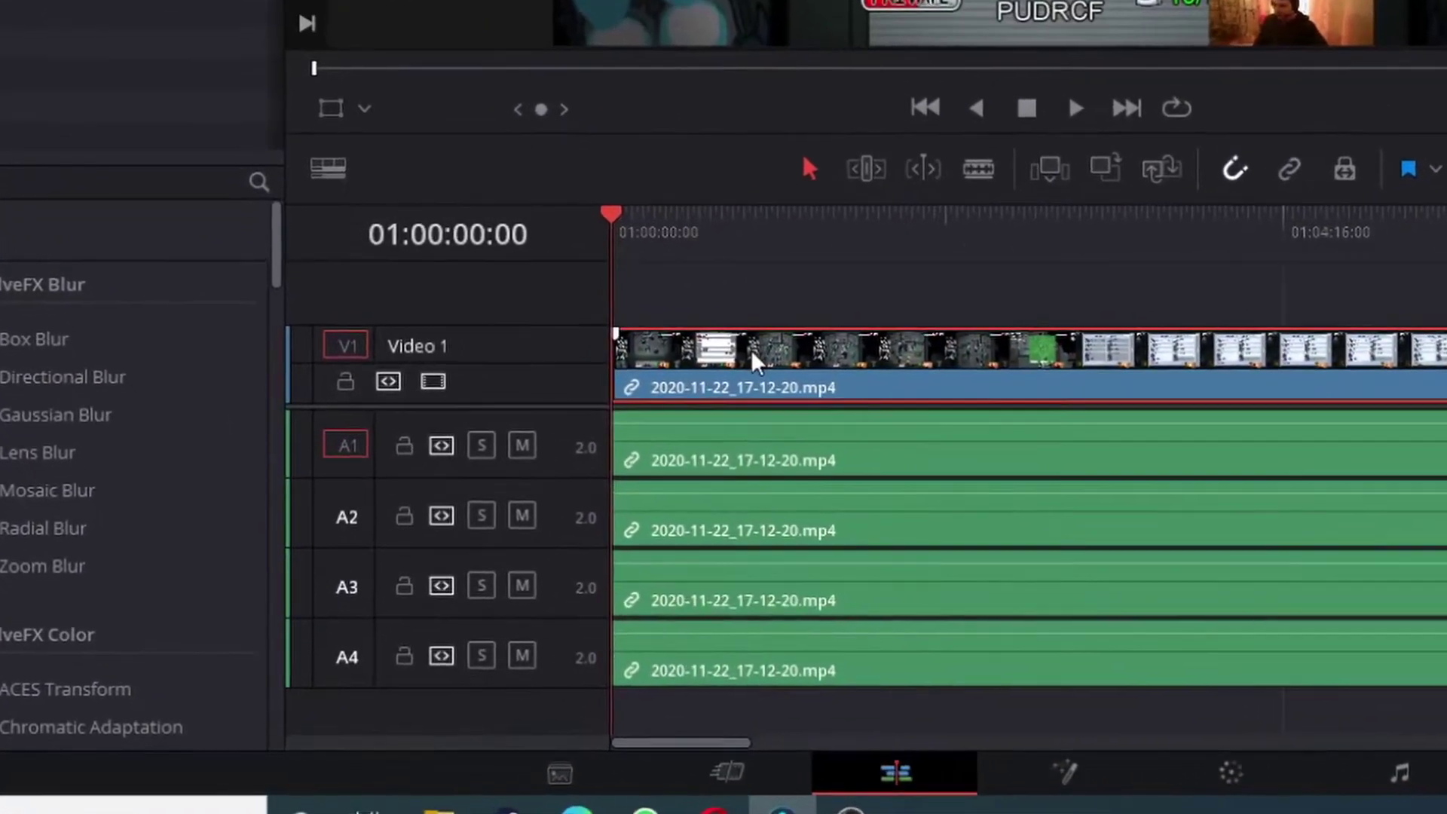
left_click(903, 313)
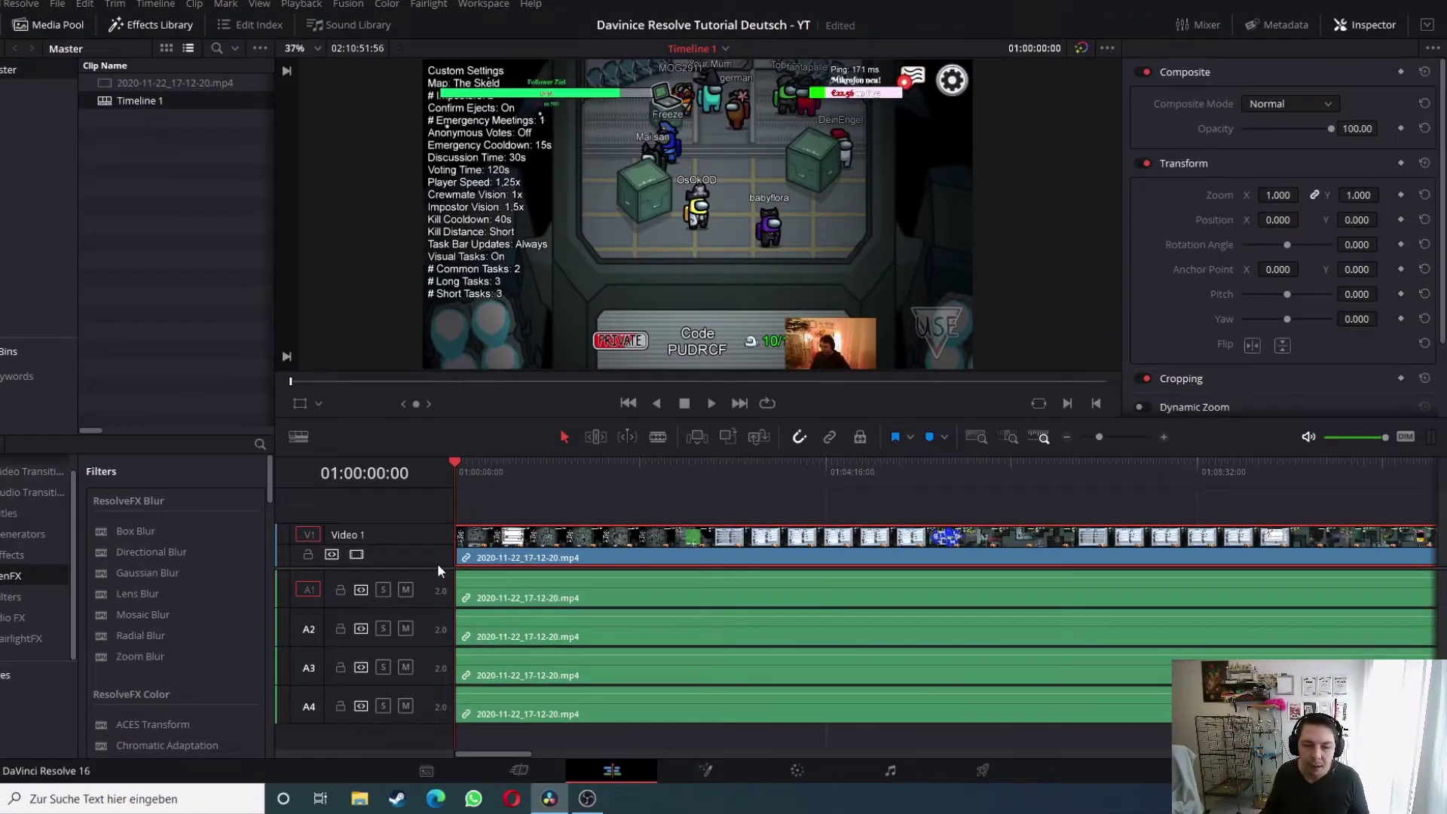
Step: With the Blade tool, cut the V1 video clip at 01:02:17:36
left_click_drag(438, 569, 438, 596)
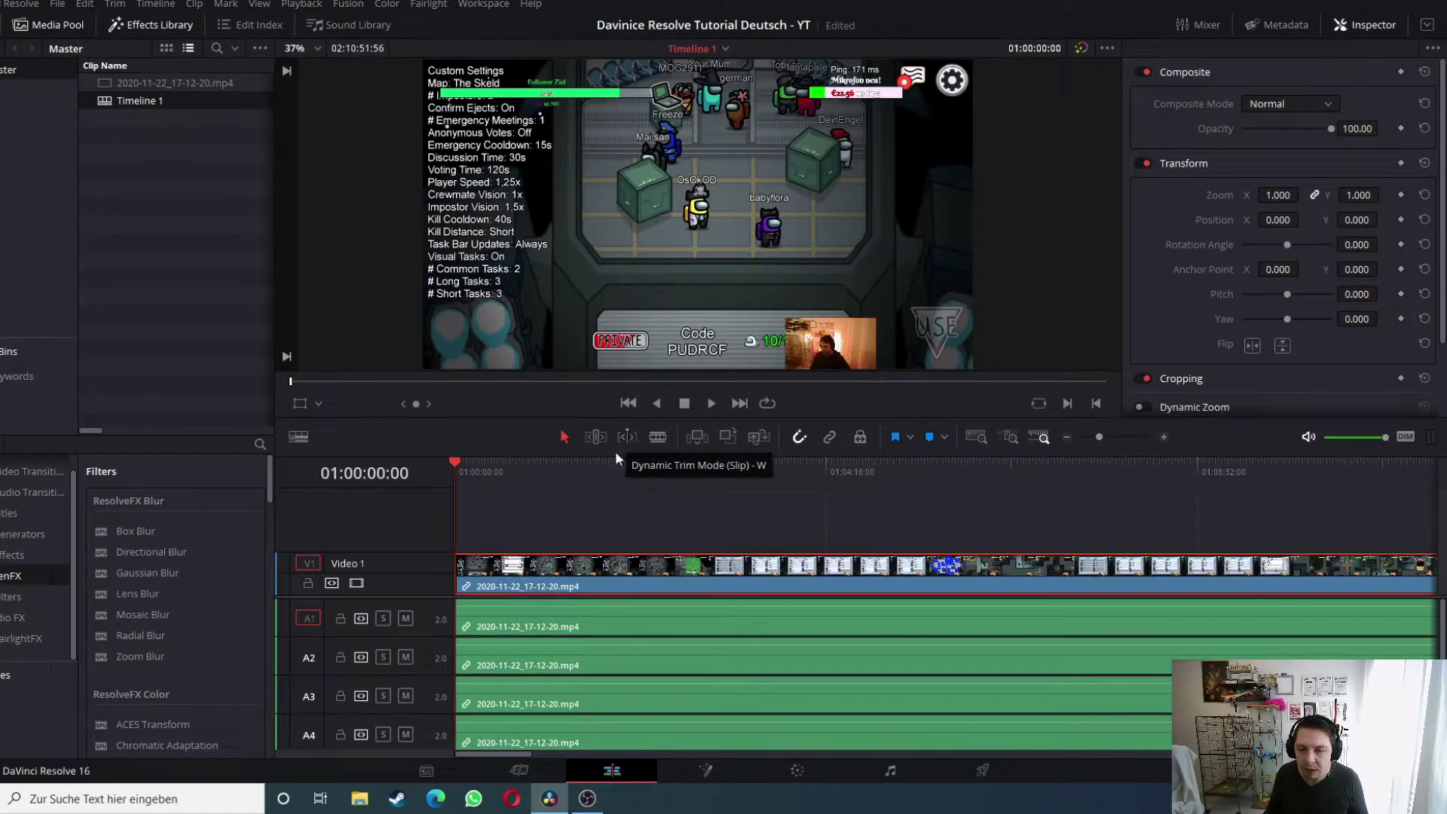
left_click(659, 437)
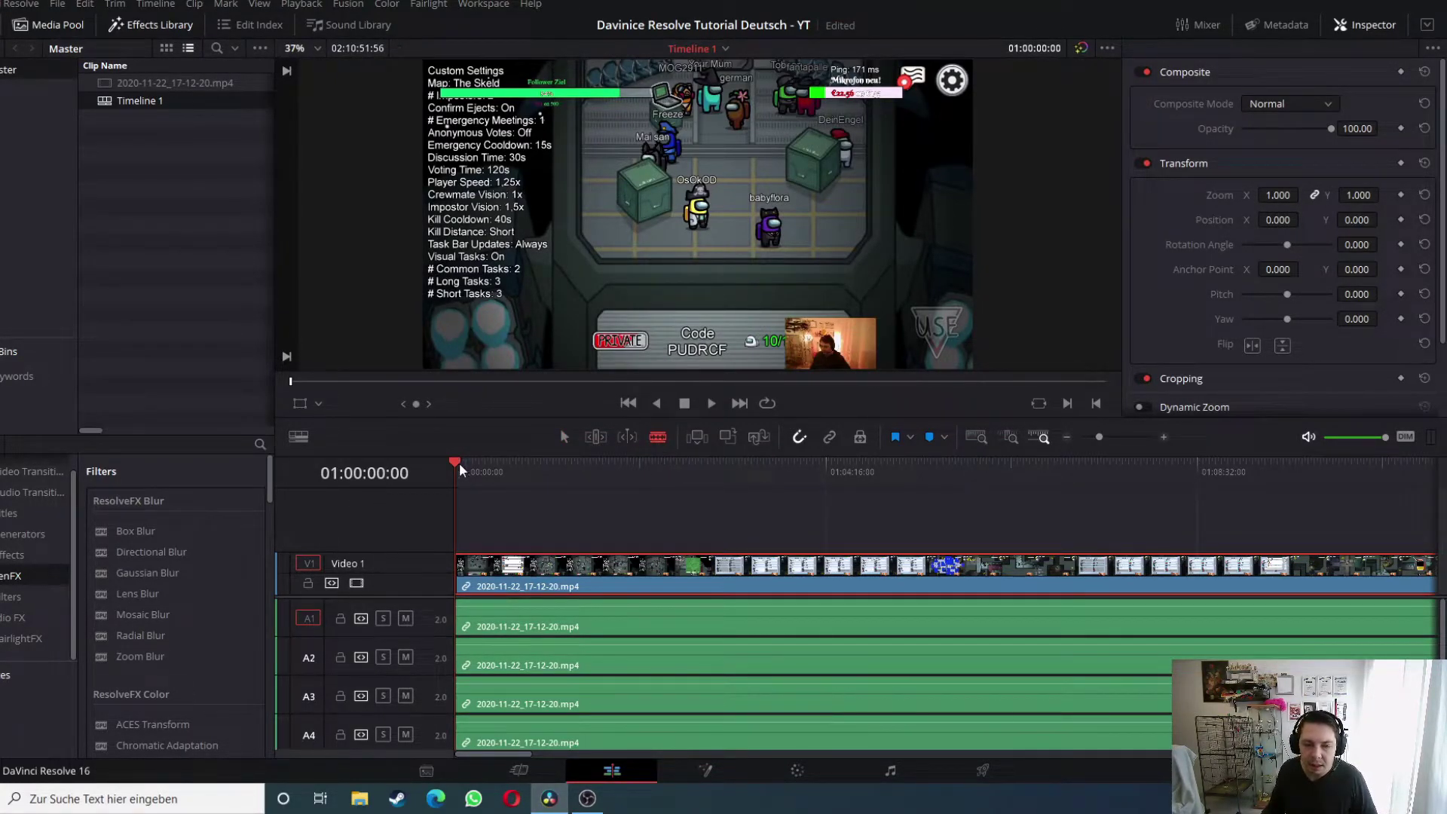
mouse_move(463, 467)
left_mouse_down()
mouse_move(681, 473)
mouse_move(655, 473)
left_mouse_up()
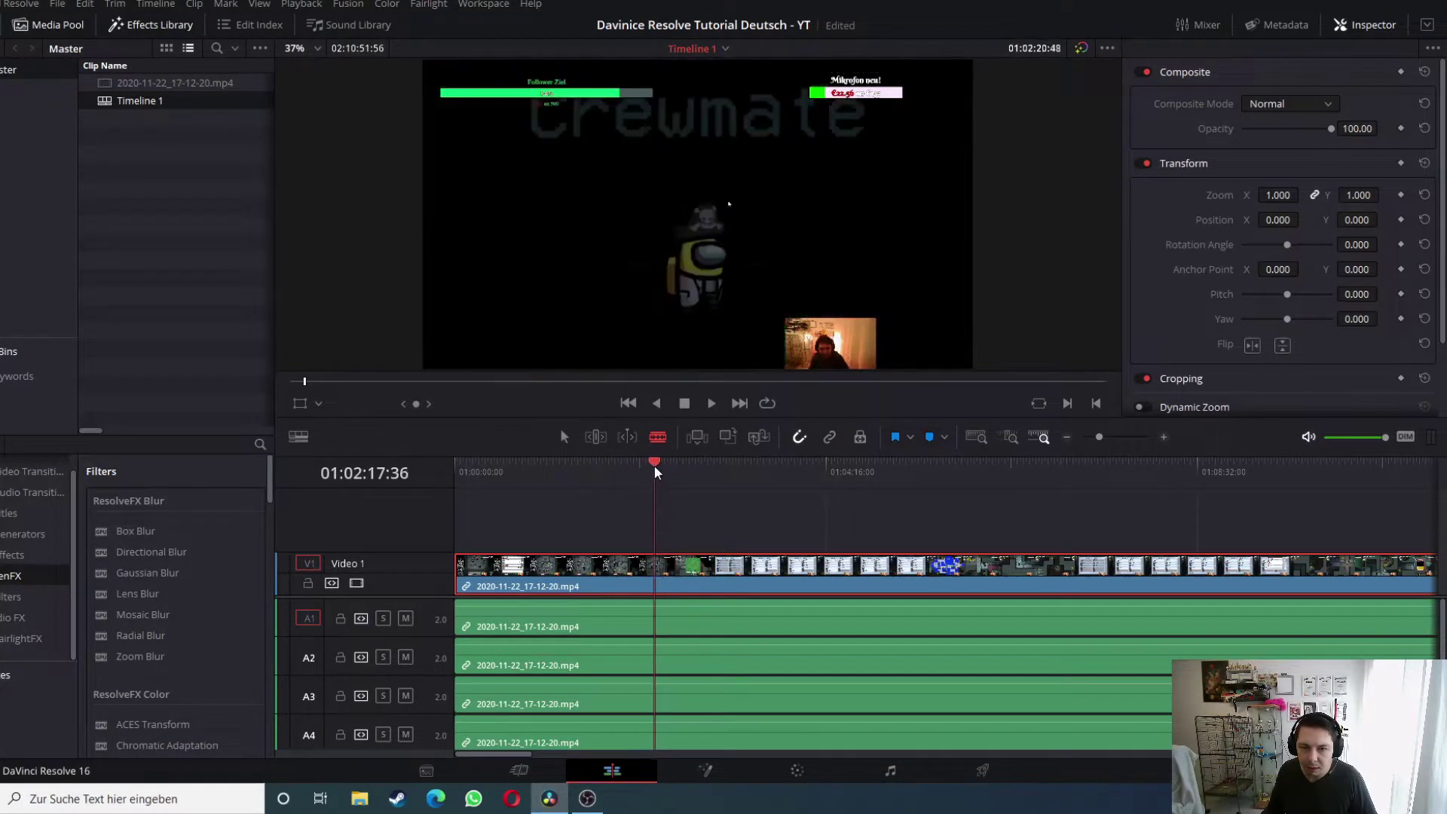
left_click(656, 561)
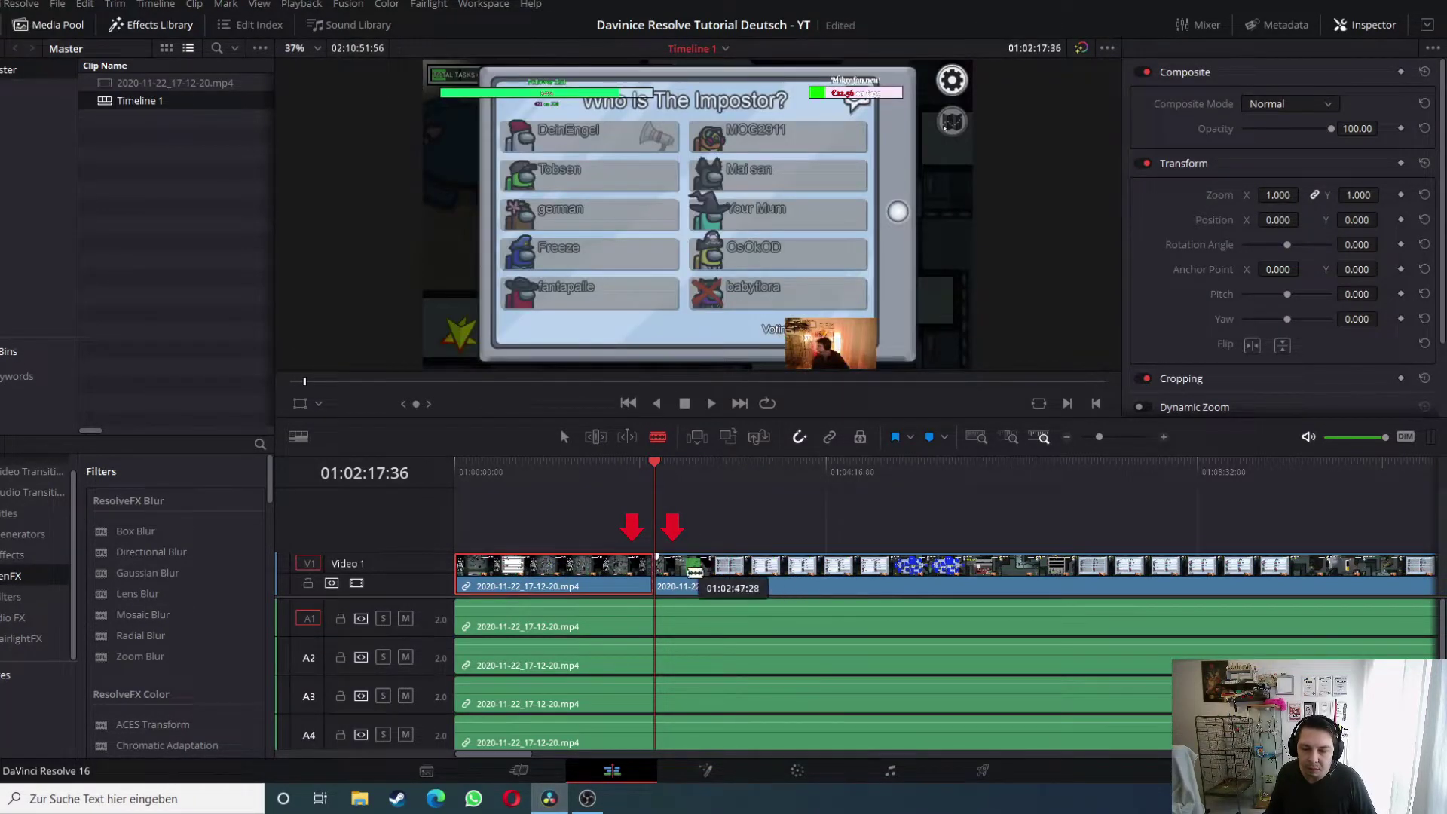
Step: Blade audio tracks A1–A4 at the same point and marquee-select the opening pieces on all tracks
left_click(564, 438)
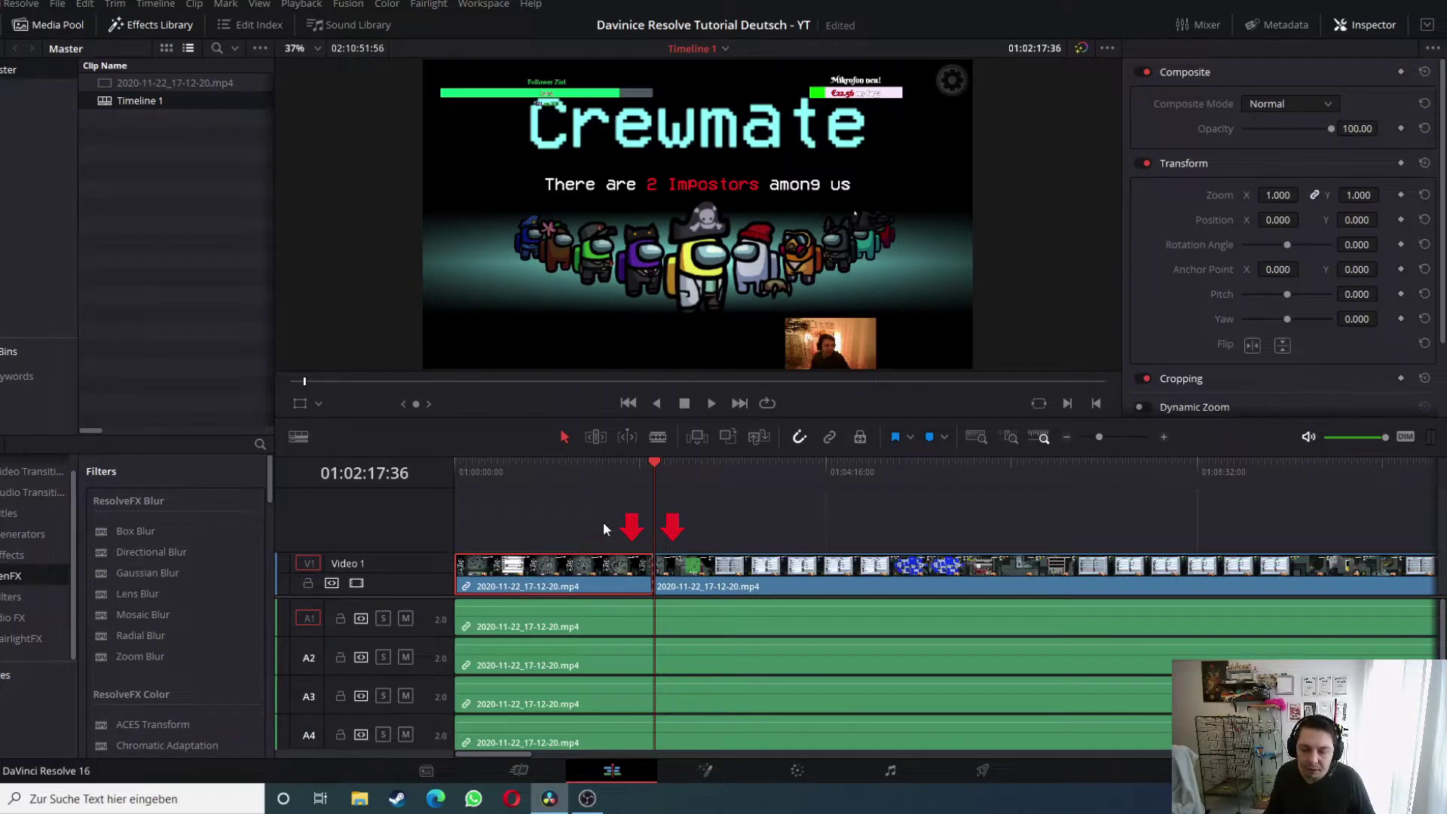
left_click(662, 440)
left_click(654, 627)
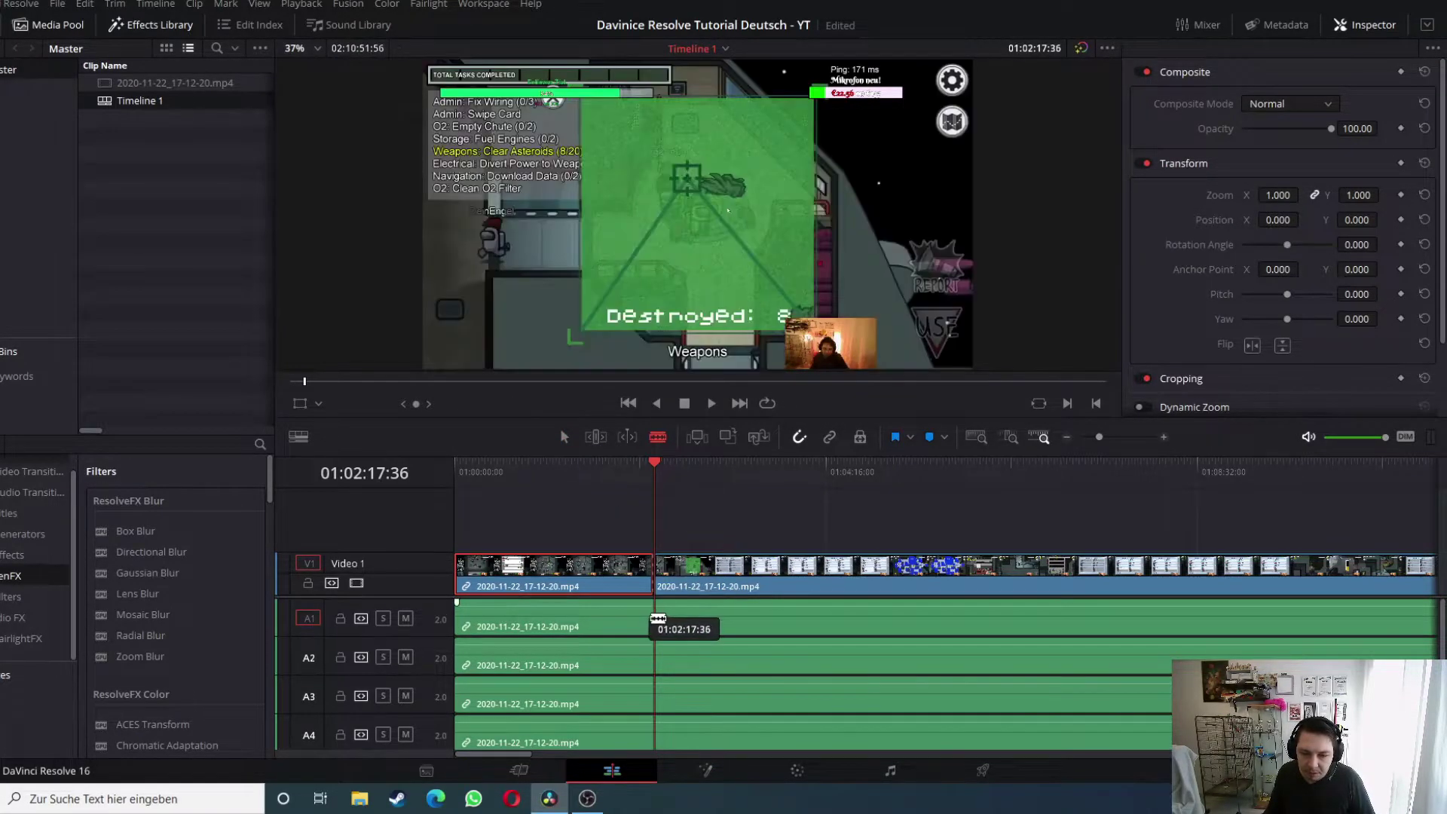
left_click(654, 662)
left_click(655, 699)
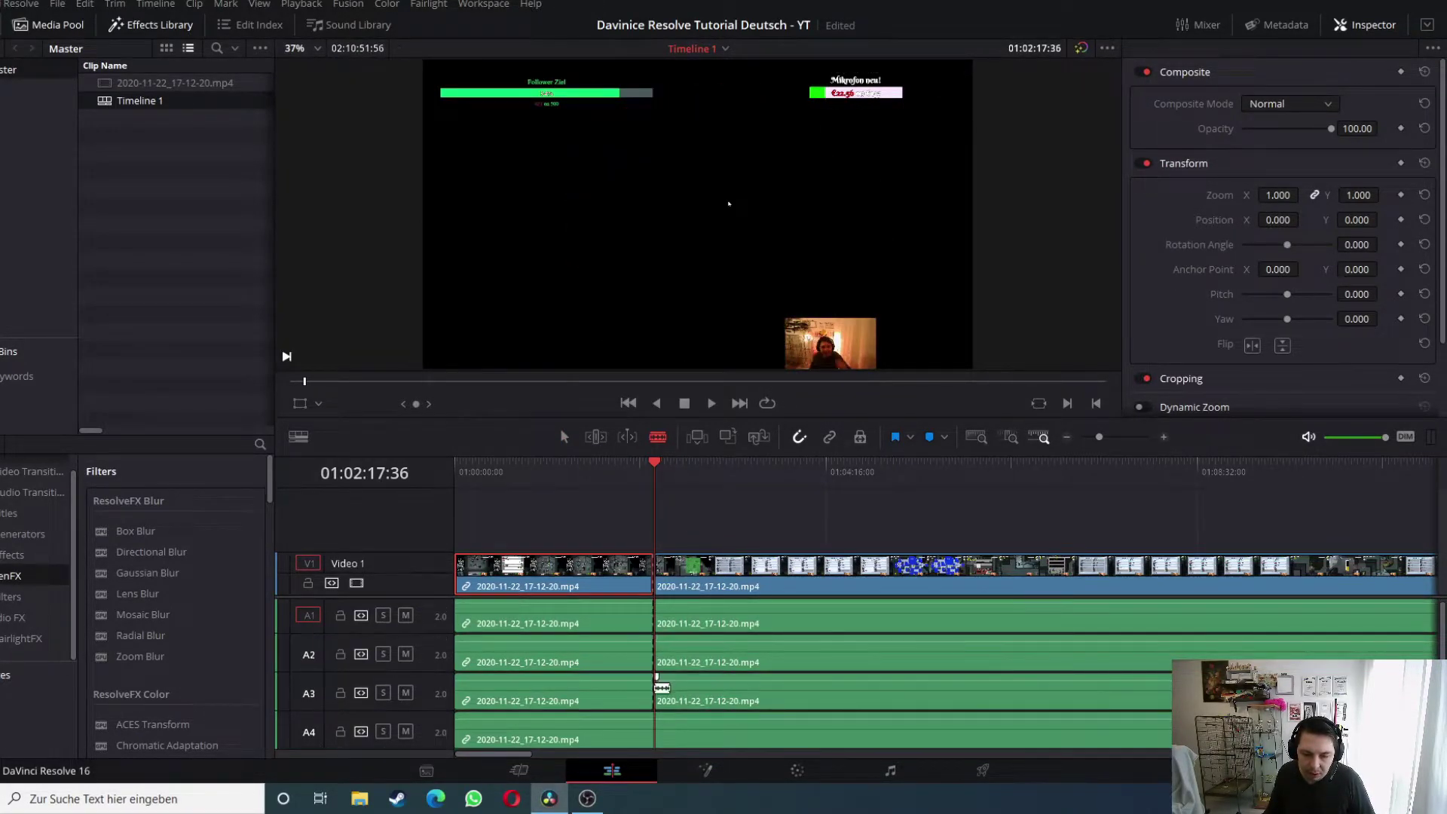
left_click(656, 727)
left_click(562, 437)
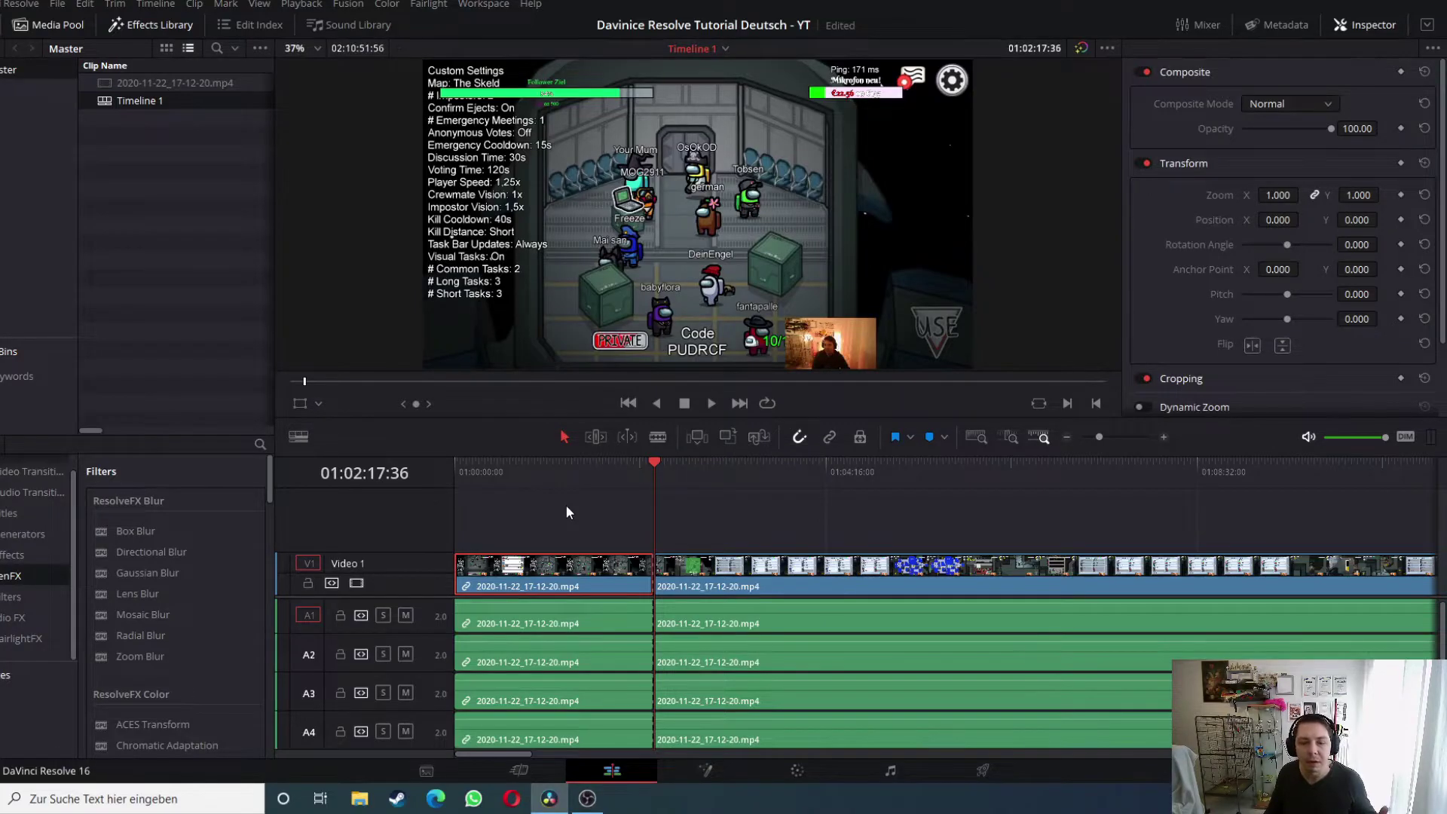
left_click_drag(565, 505, 517, 755)
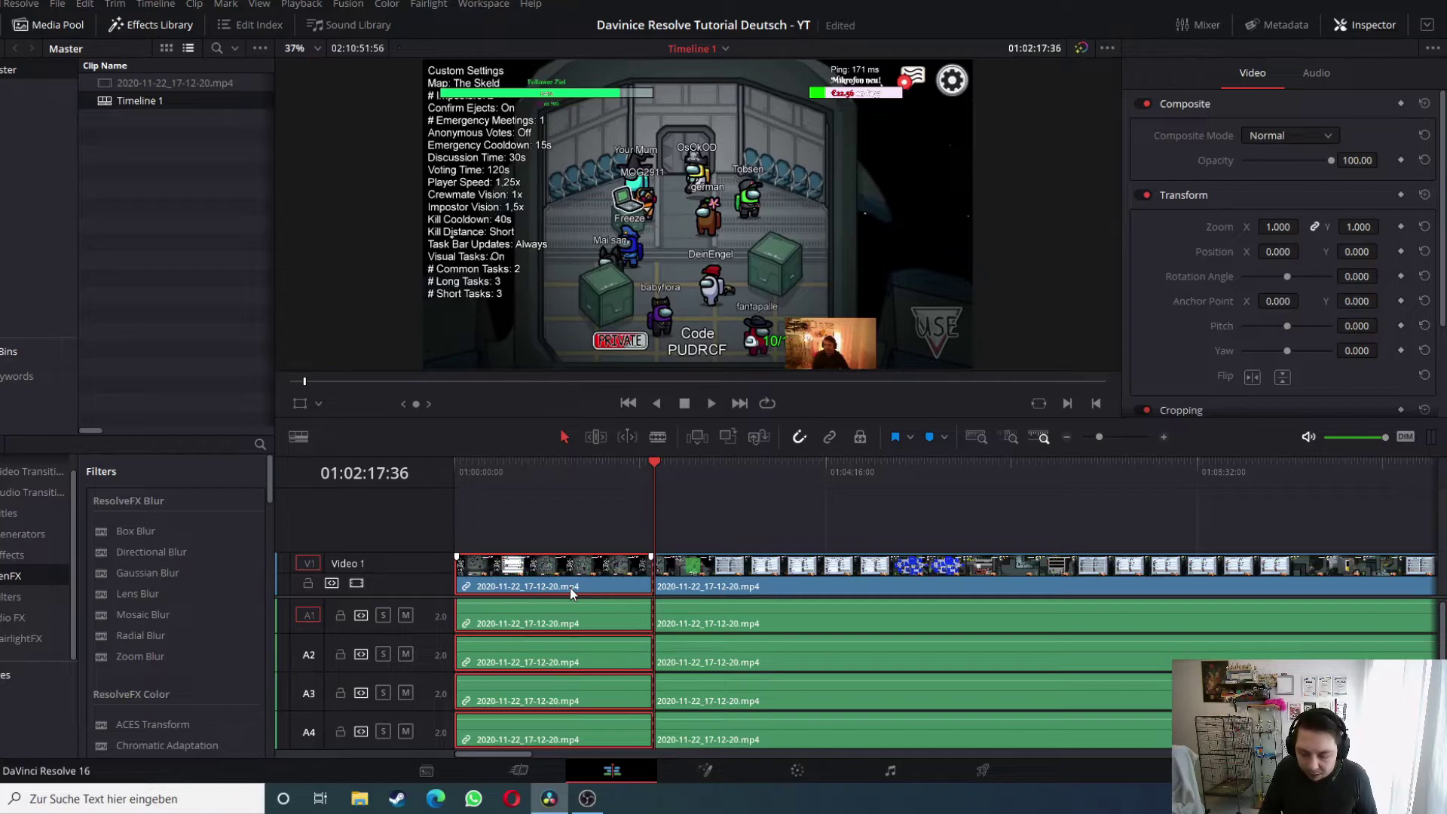
Step: Delete the opening piece on all tracks so the remaining gameplay starts gap-free at 01:00:00:00
key("BackSpace")
mouse_move(569, 529)
left_mouse_down()
mouse_move(500, 726)
mouse_move(504, 686)
left_mouse_up()
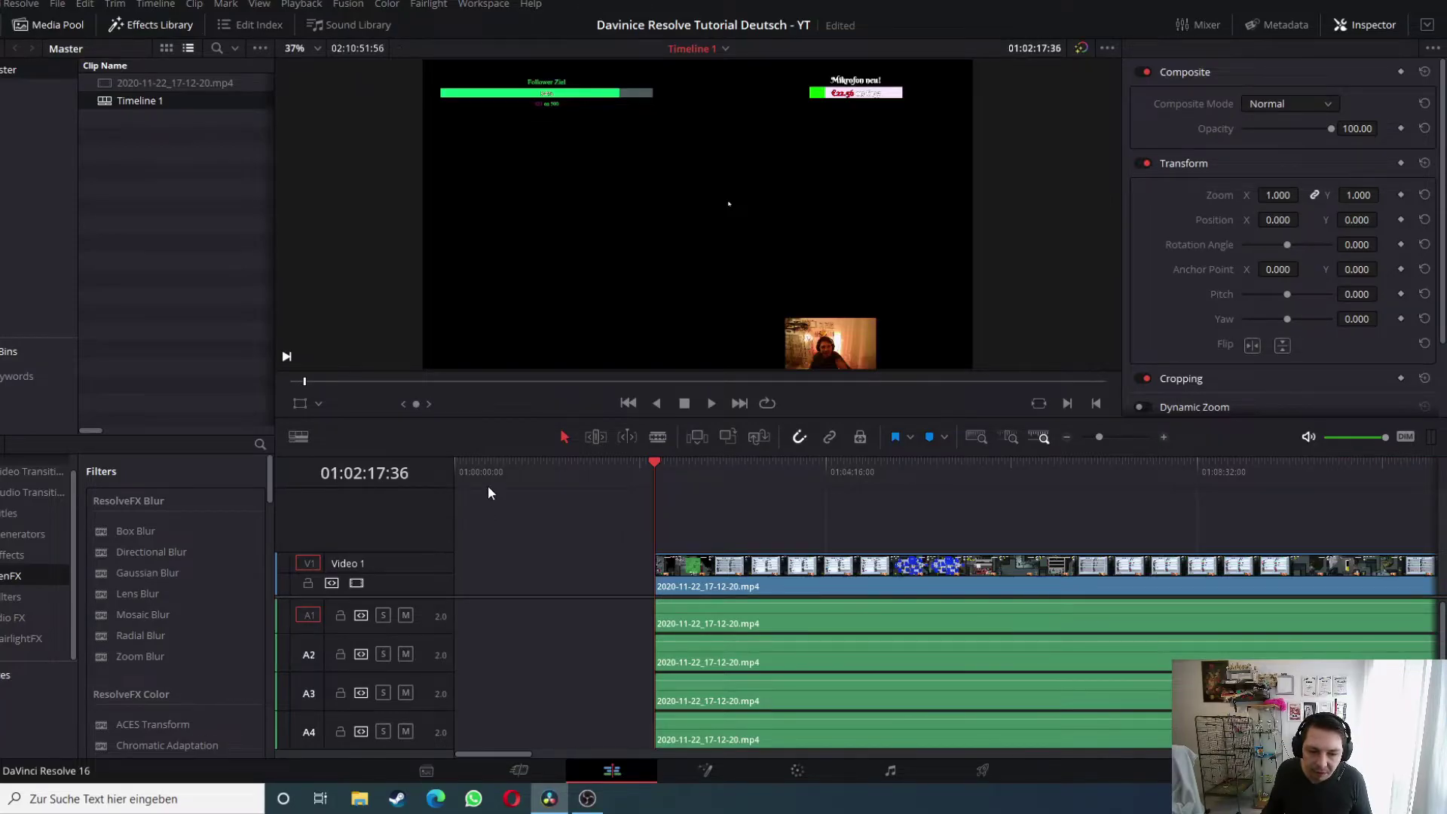
left_click(455, 465)
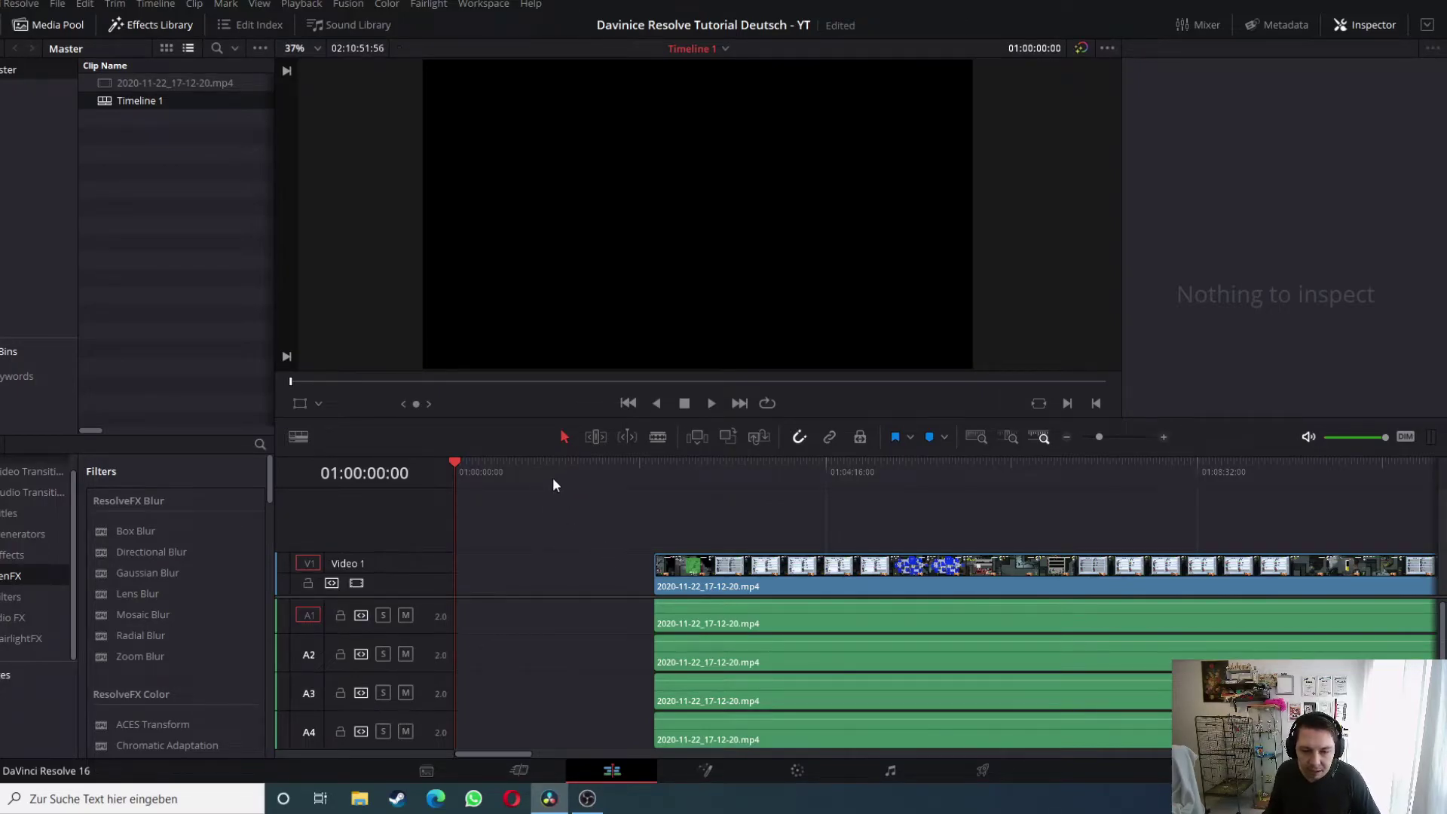
key("ctrl+z")
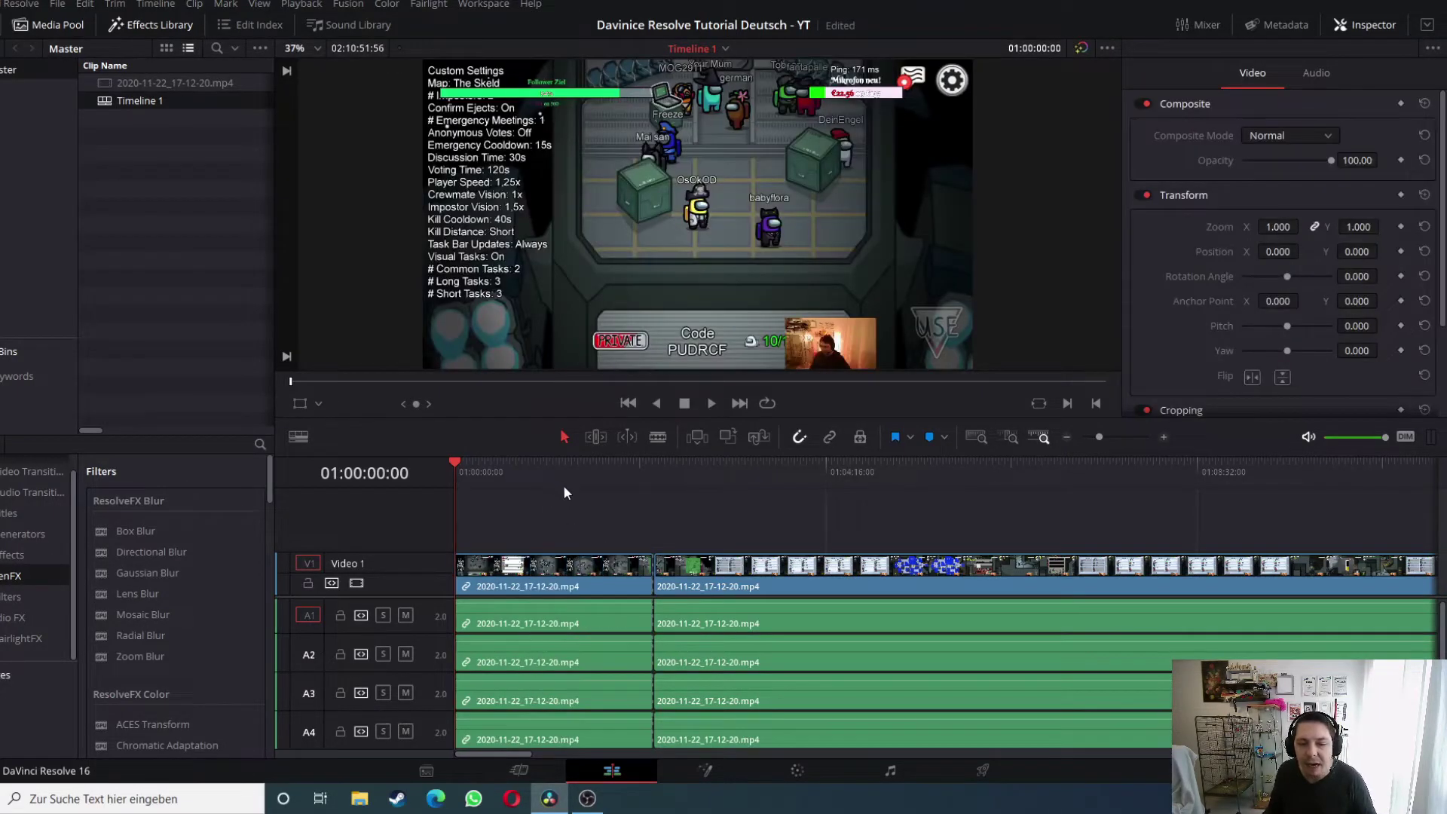
left_click_drag(589, 507, 572, 734)
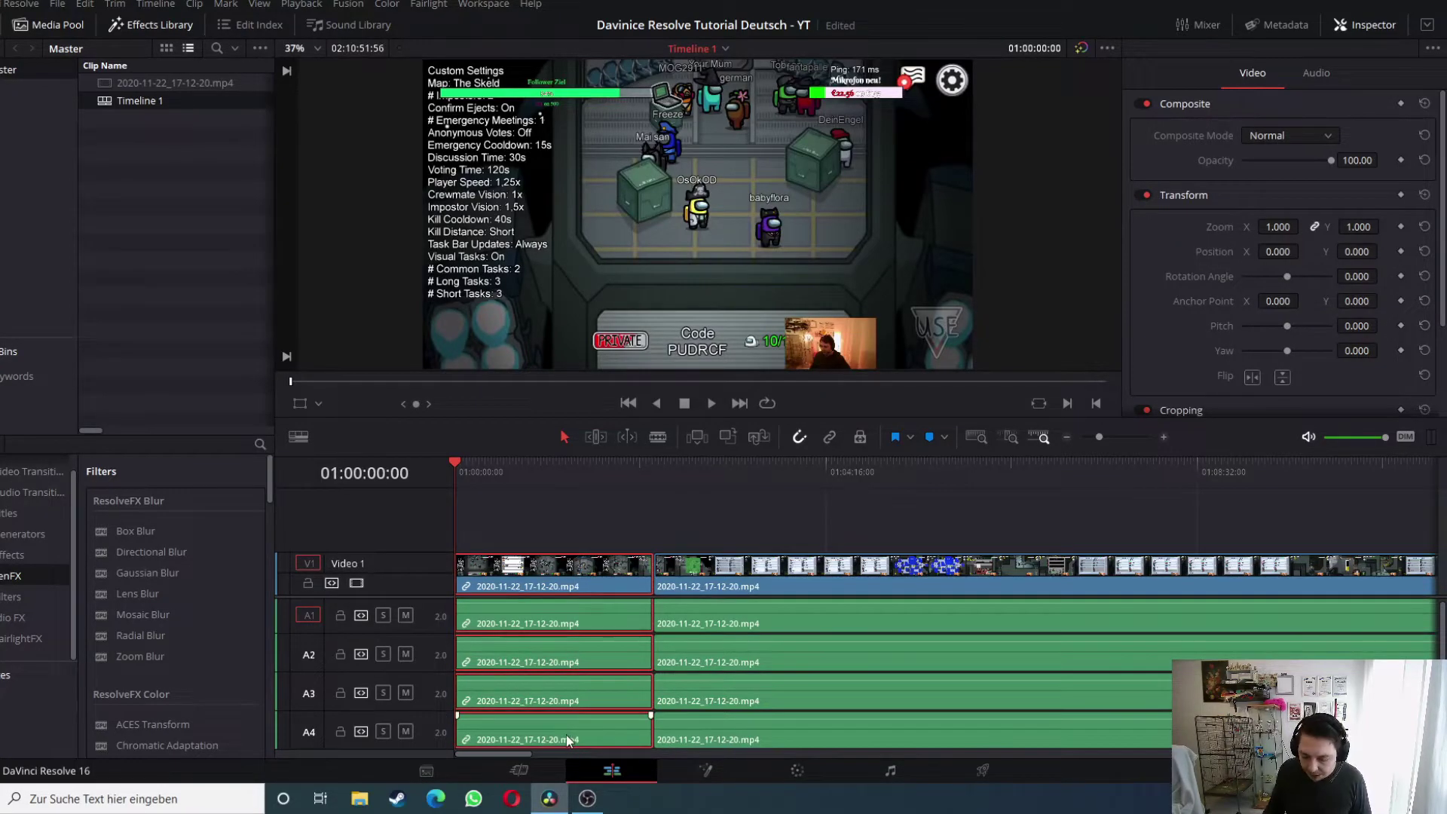
key("Delete")
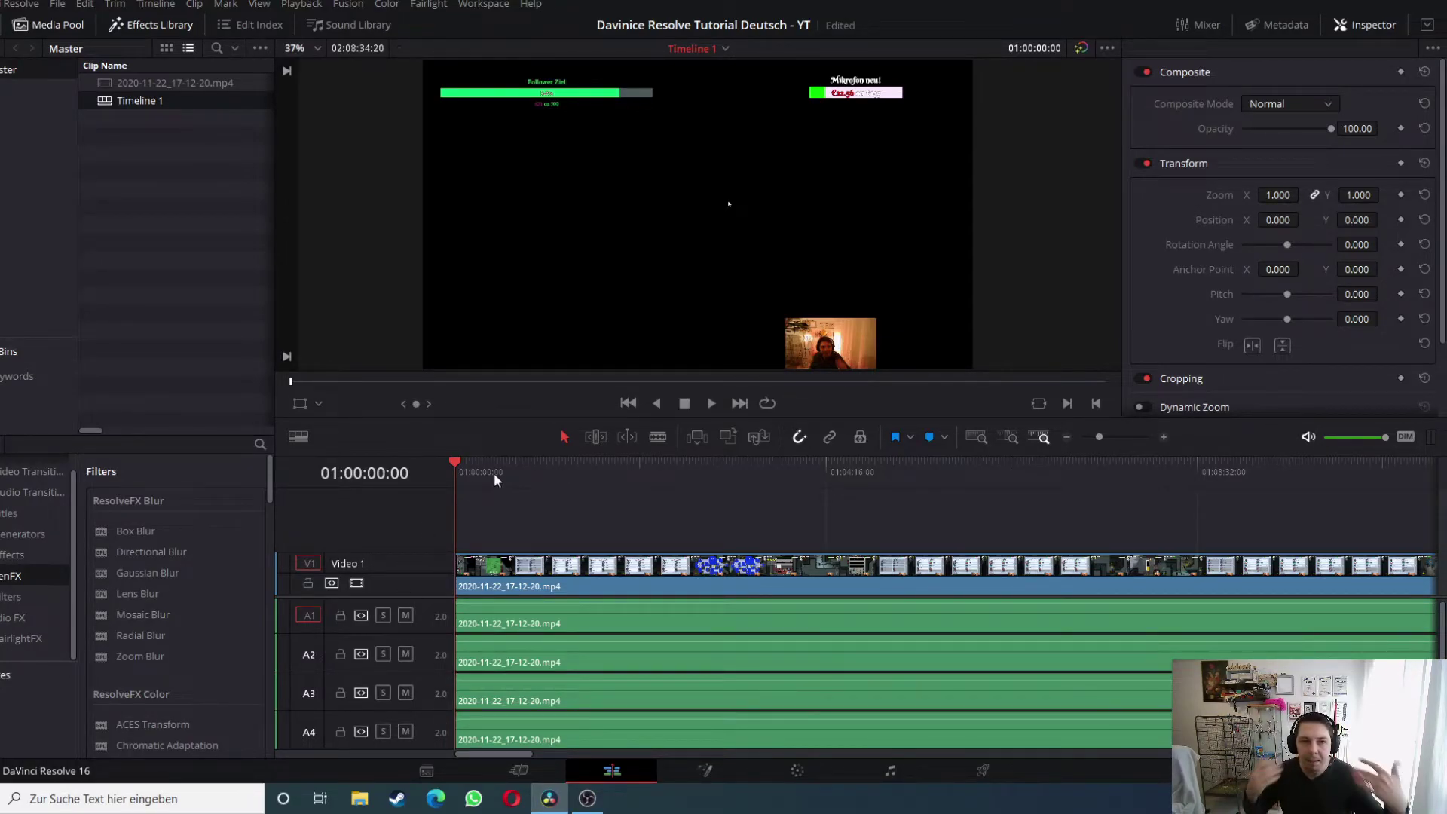
left_click_drag(495, 472, 587, 468)
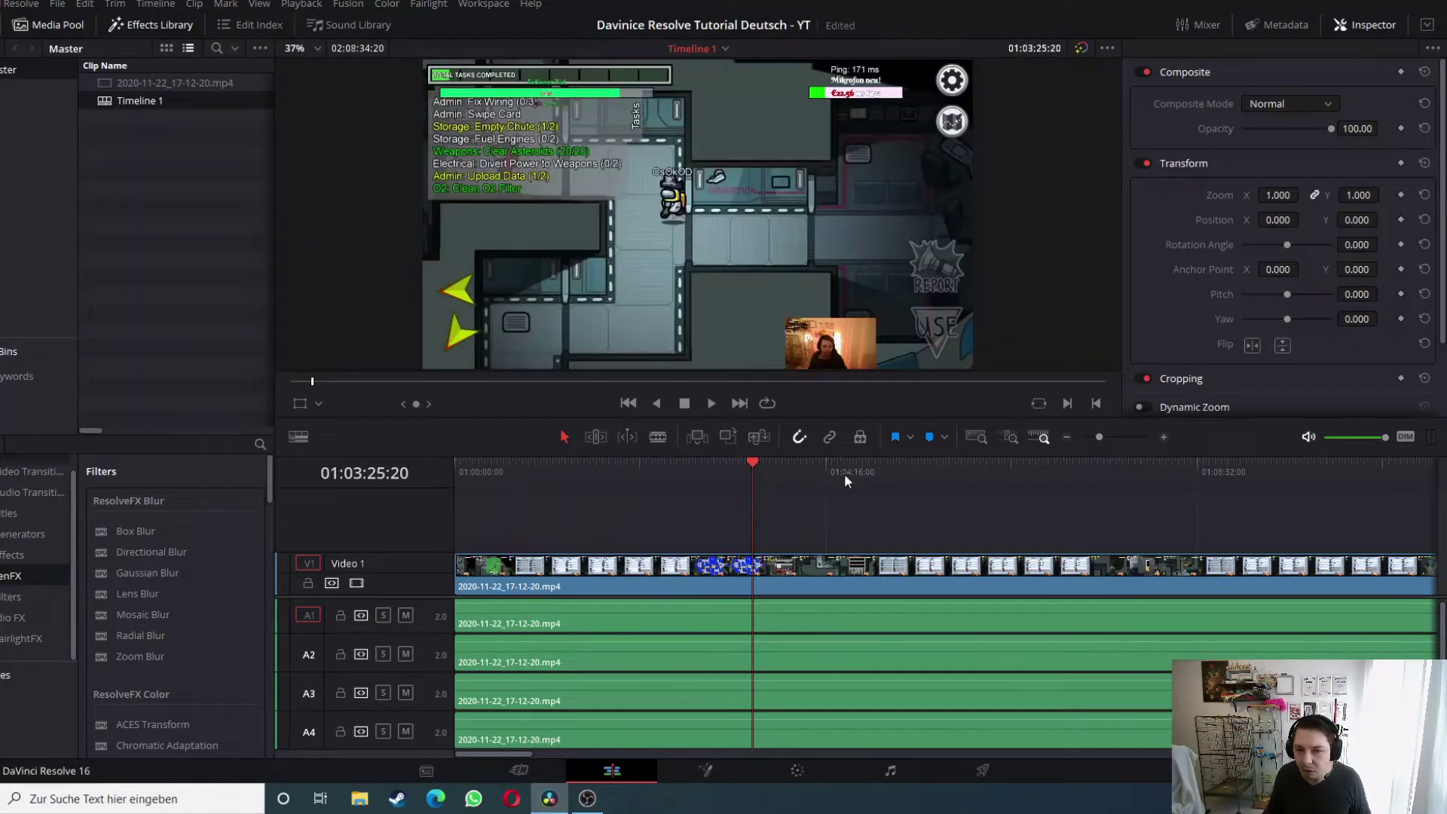
Step: Scrub through the later gameplay past 01:12 to locate the Defeat screen
left_click_drag(587, 469, 1123, 474)
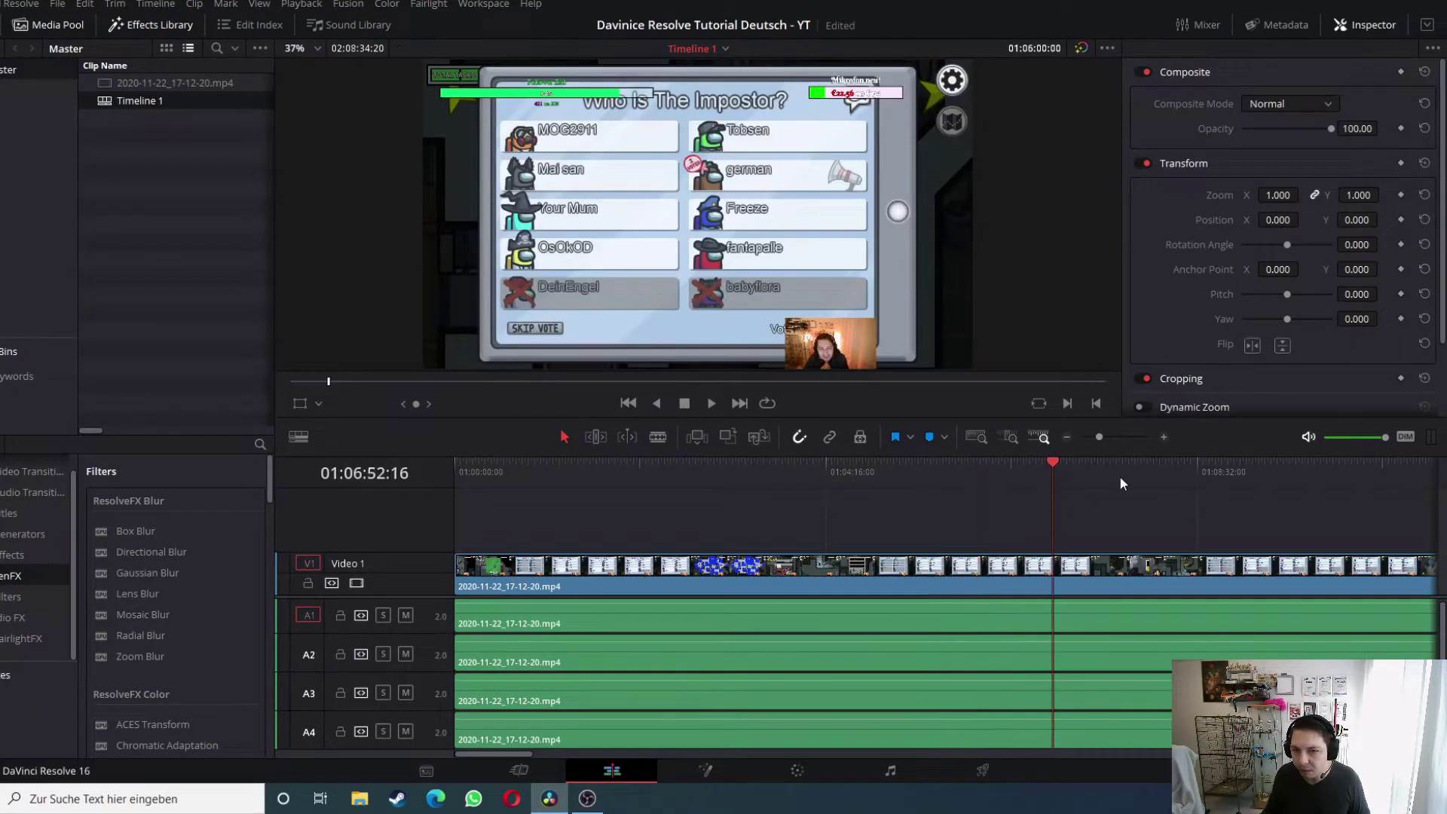
left_click_drag(518, 753, 571, 754)
left_click_drag(811, 468, 878, 465)
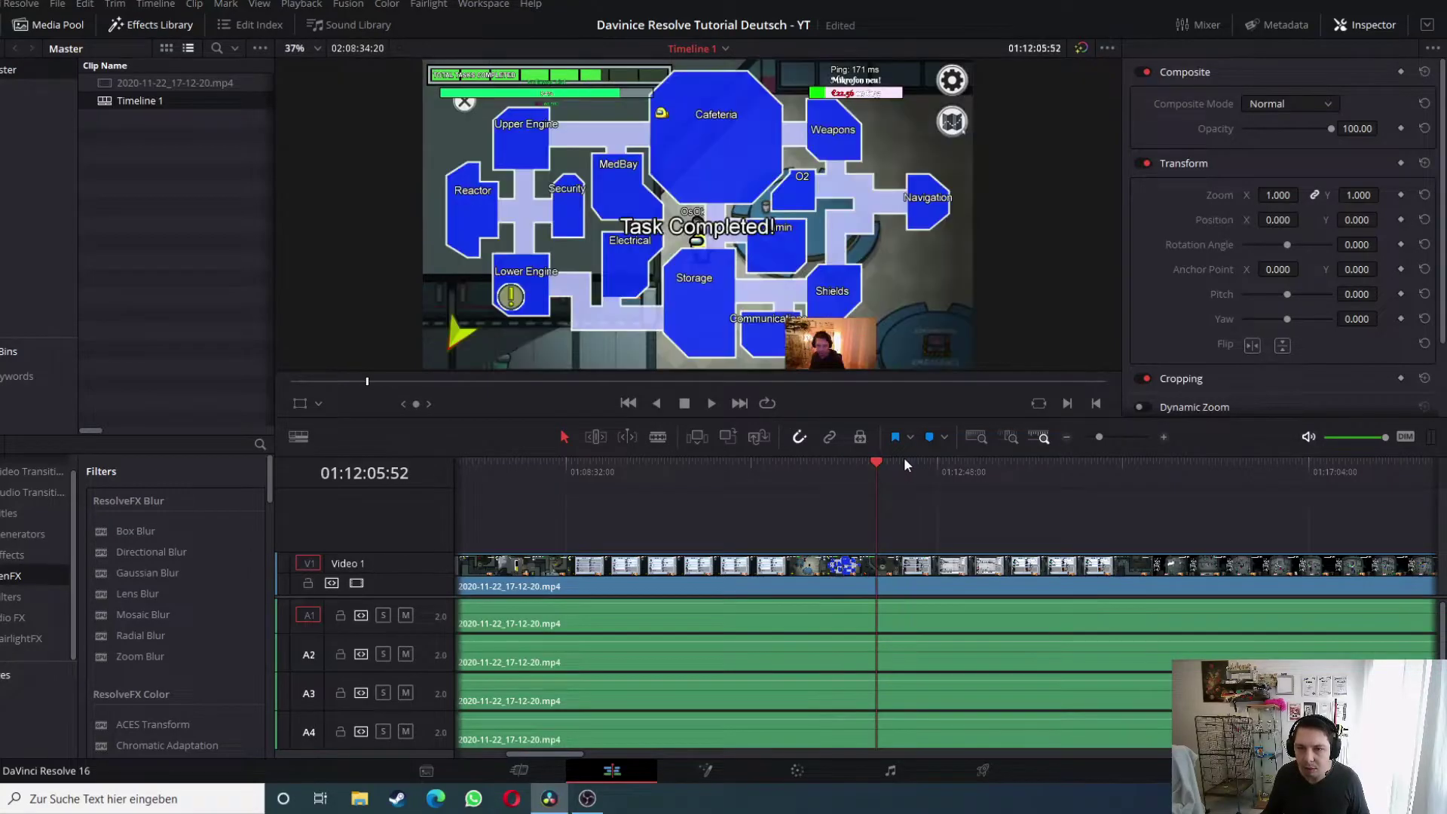
left_click_drag(876, 461, 1214, 470)
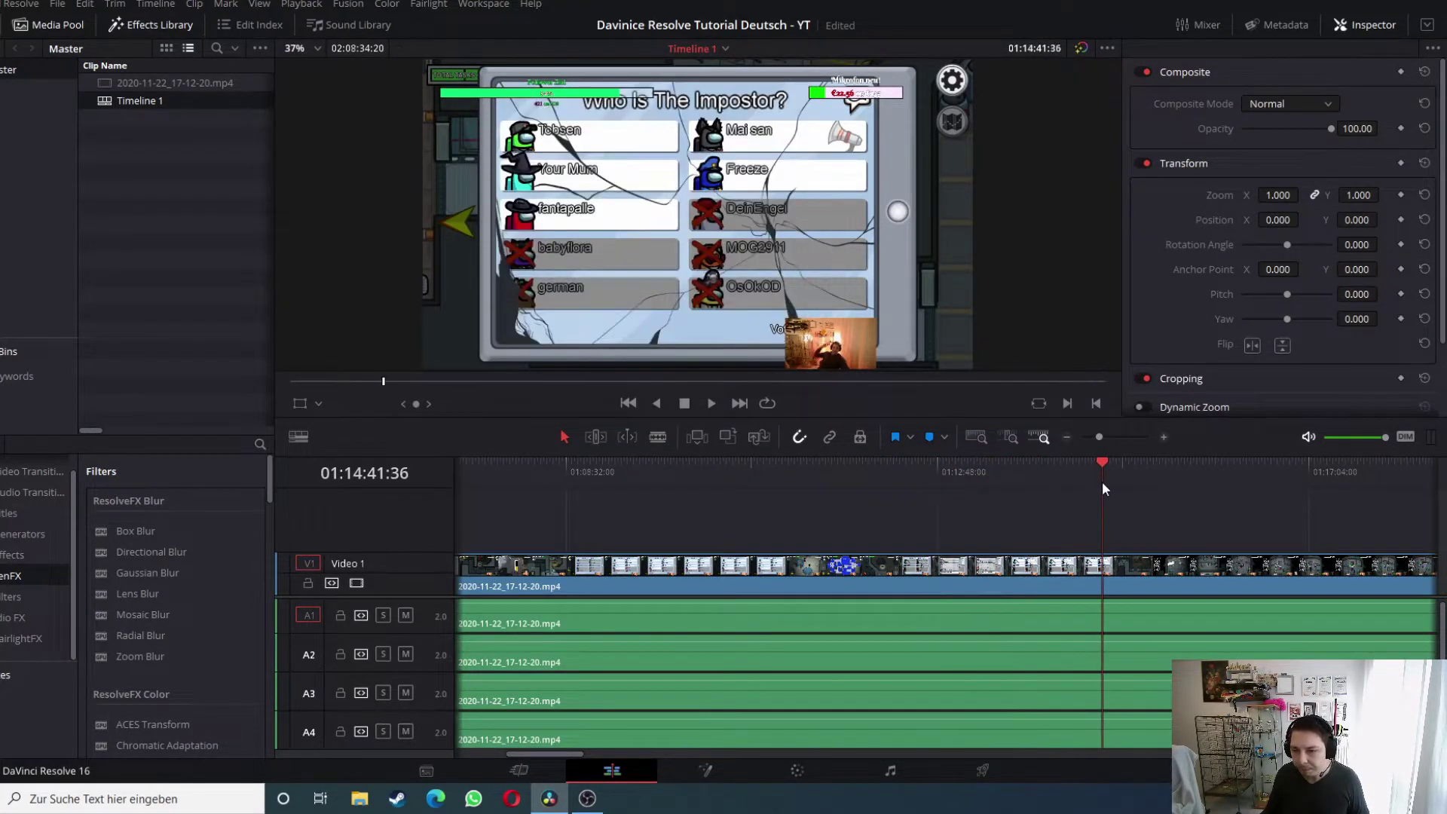
Step: Cut all tracks at the Defeat screen, 01:15:34:56, and delete everything after it
left_click(1180, 468)
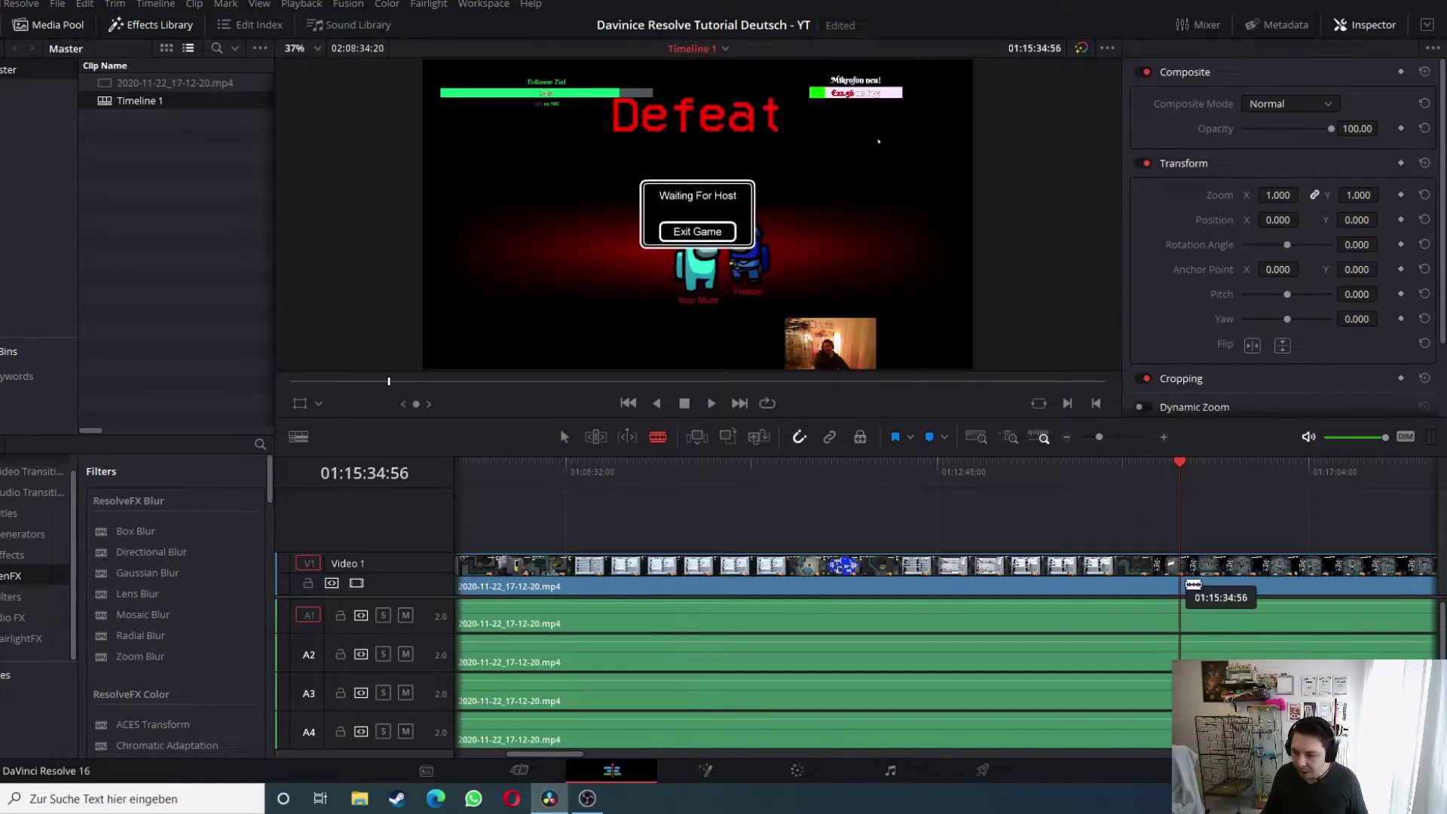
left_click(1180, 585)
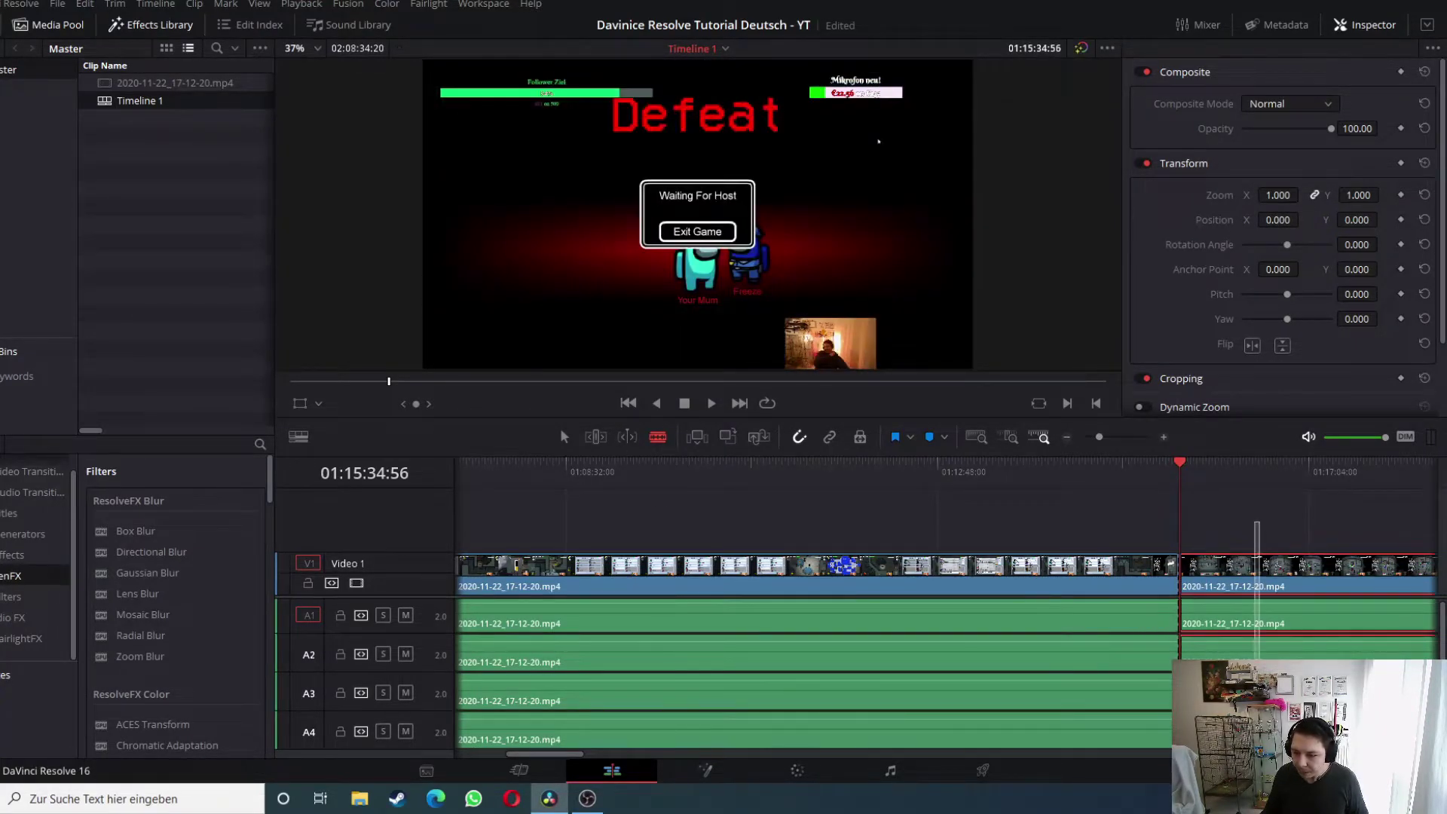
key("Delete")
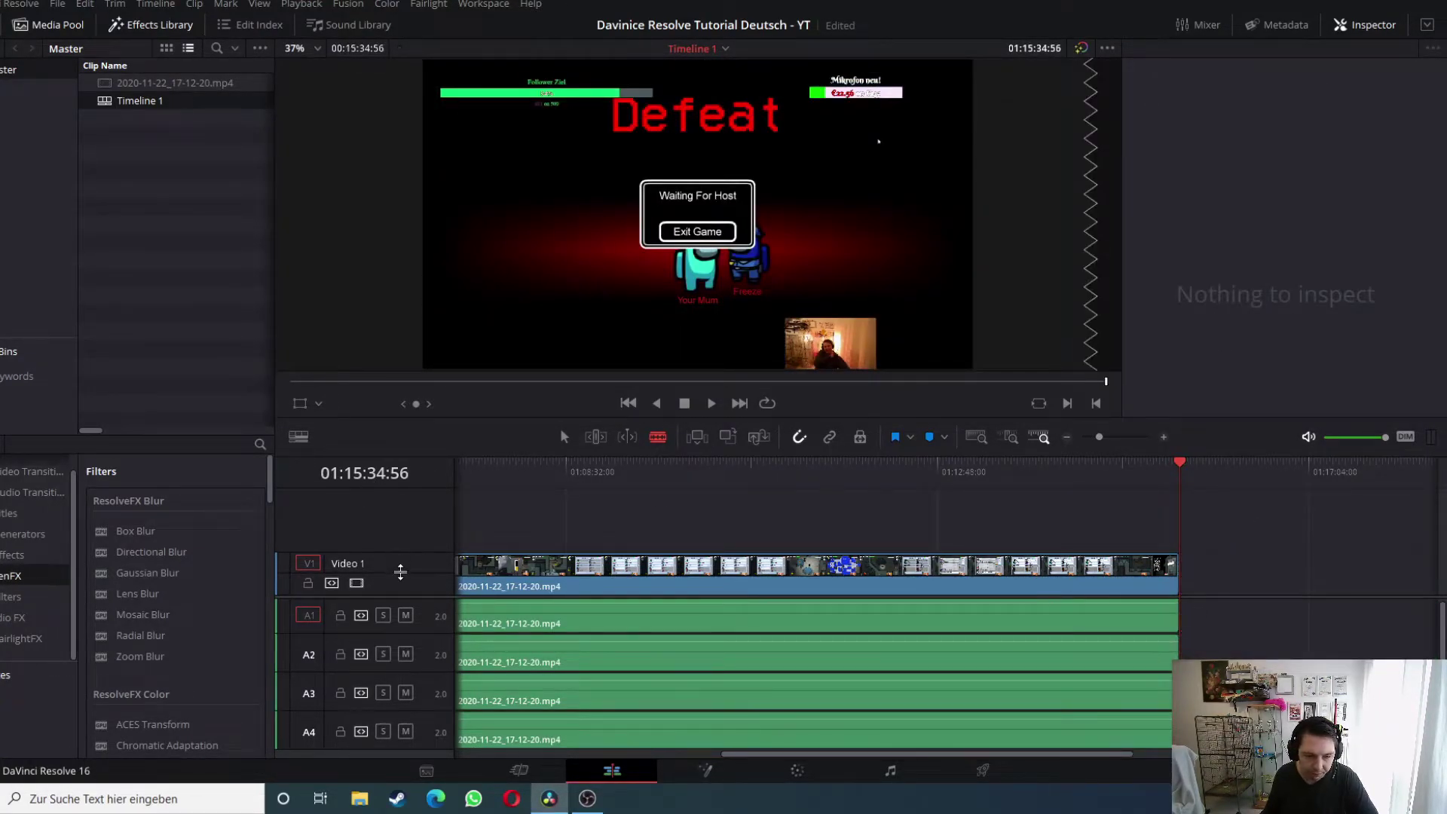
left_click_drag(406, 598, 414, 548)
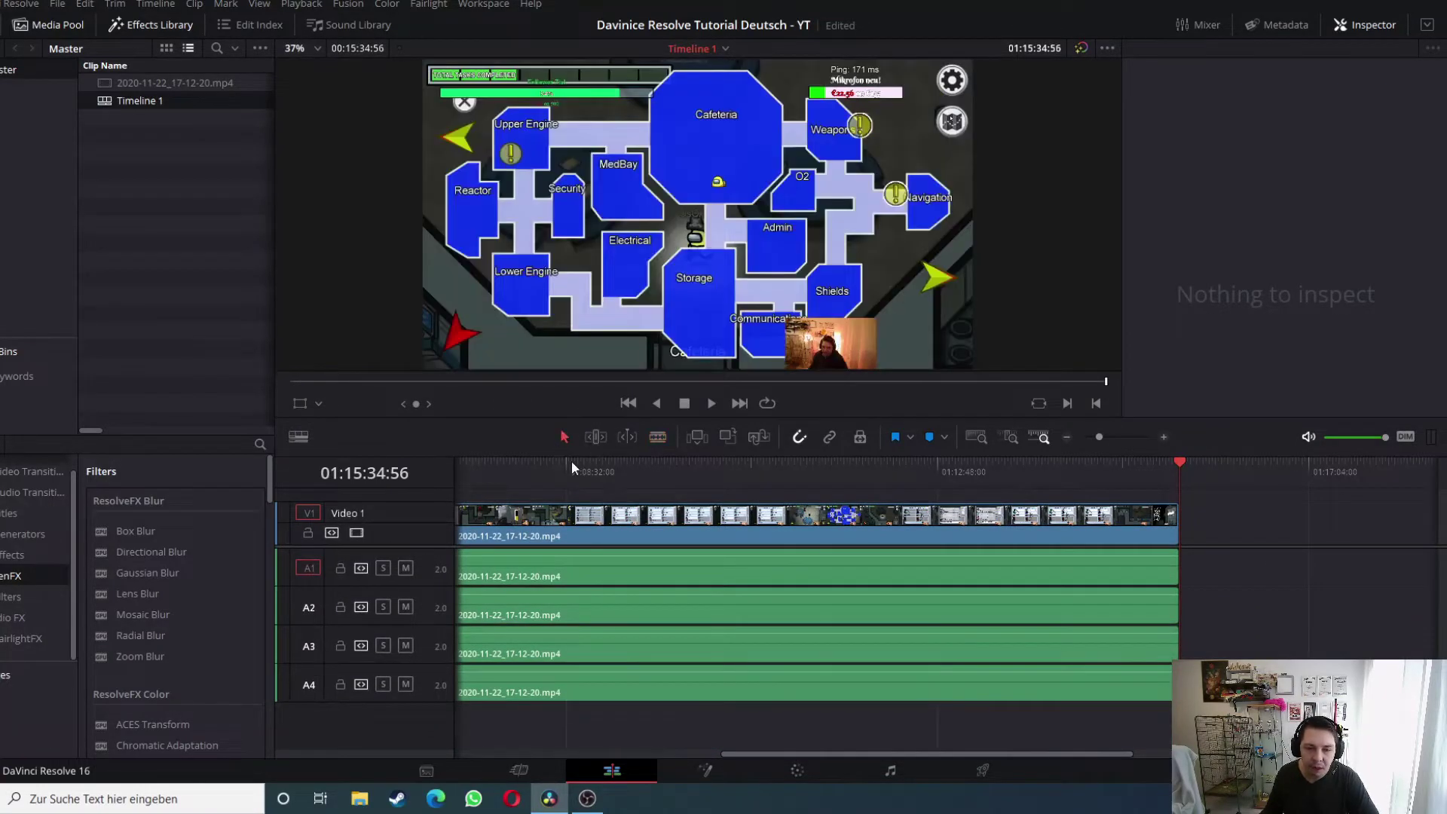
Step: Zoom the timeline out to check the trimmed edit's end point, then go to the Deliver page
key("Home")
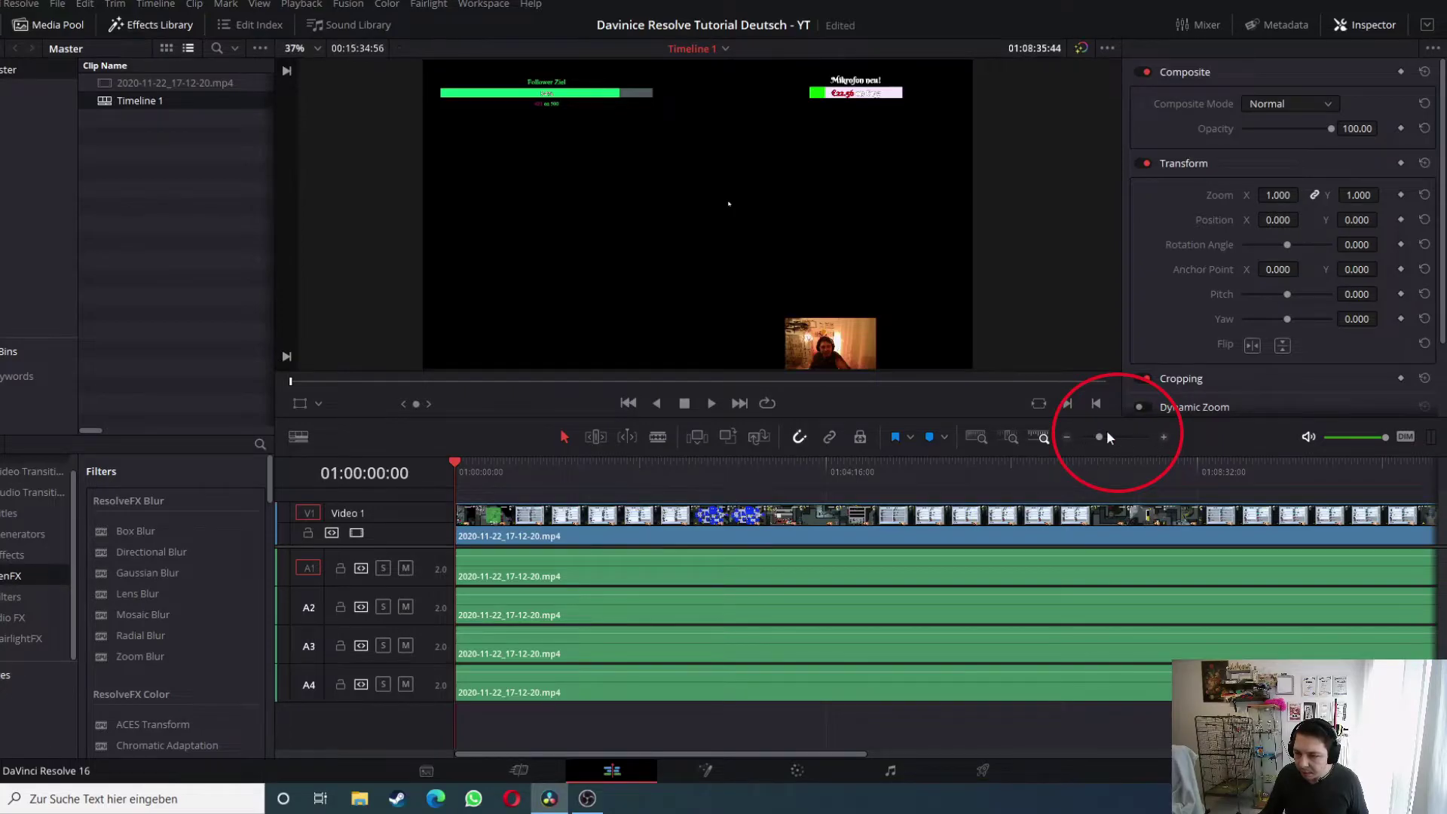
left_click(1067, 437)
left_click(1066, 437)
left_click(1164, 437)
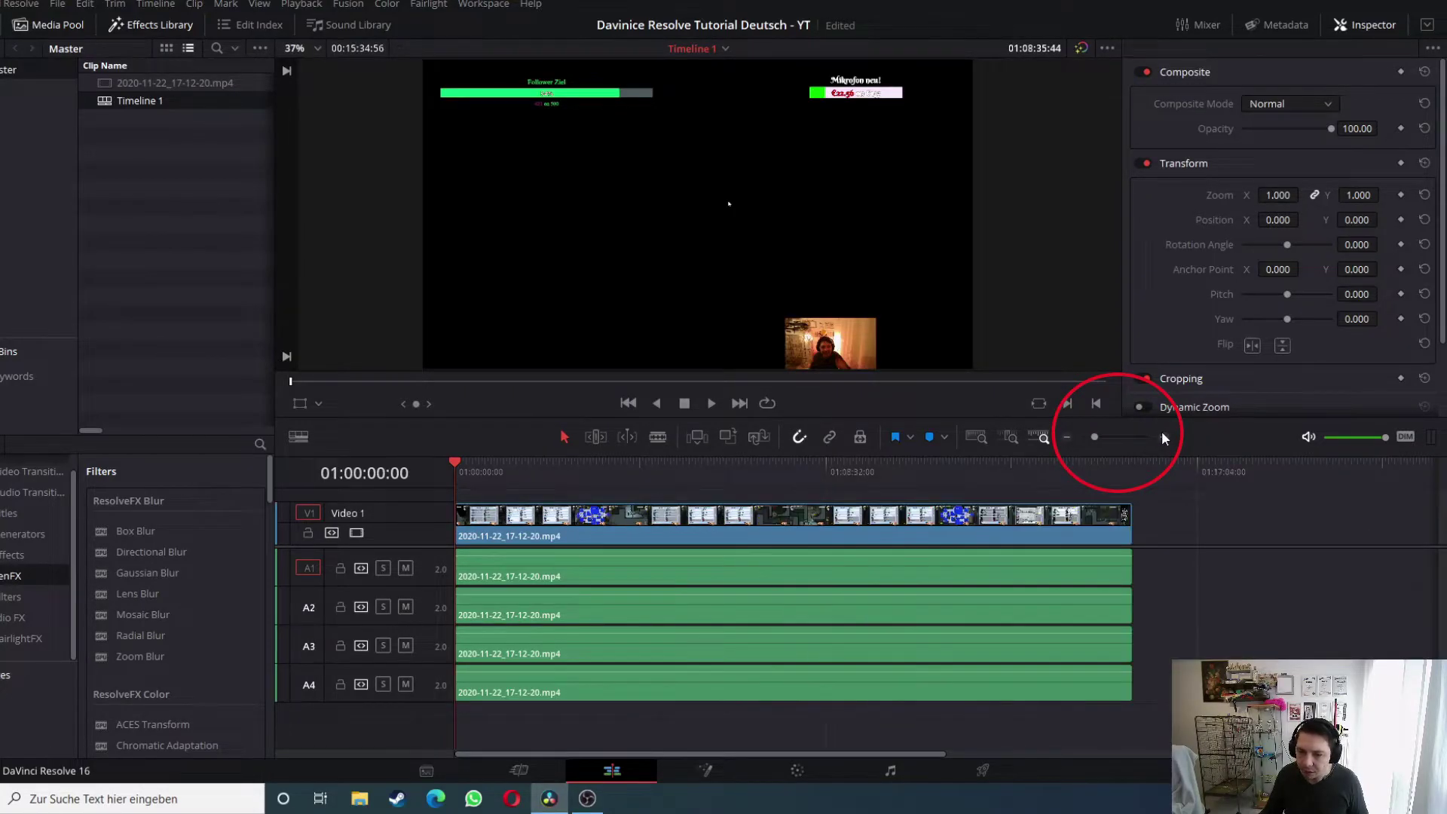
left_click(1067, 438)
left_click(793, 463)
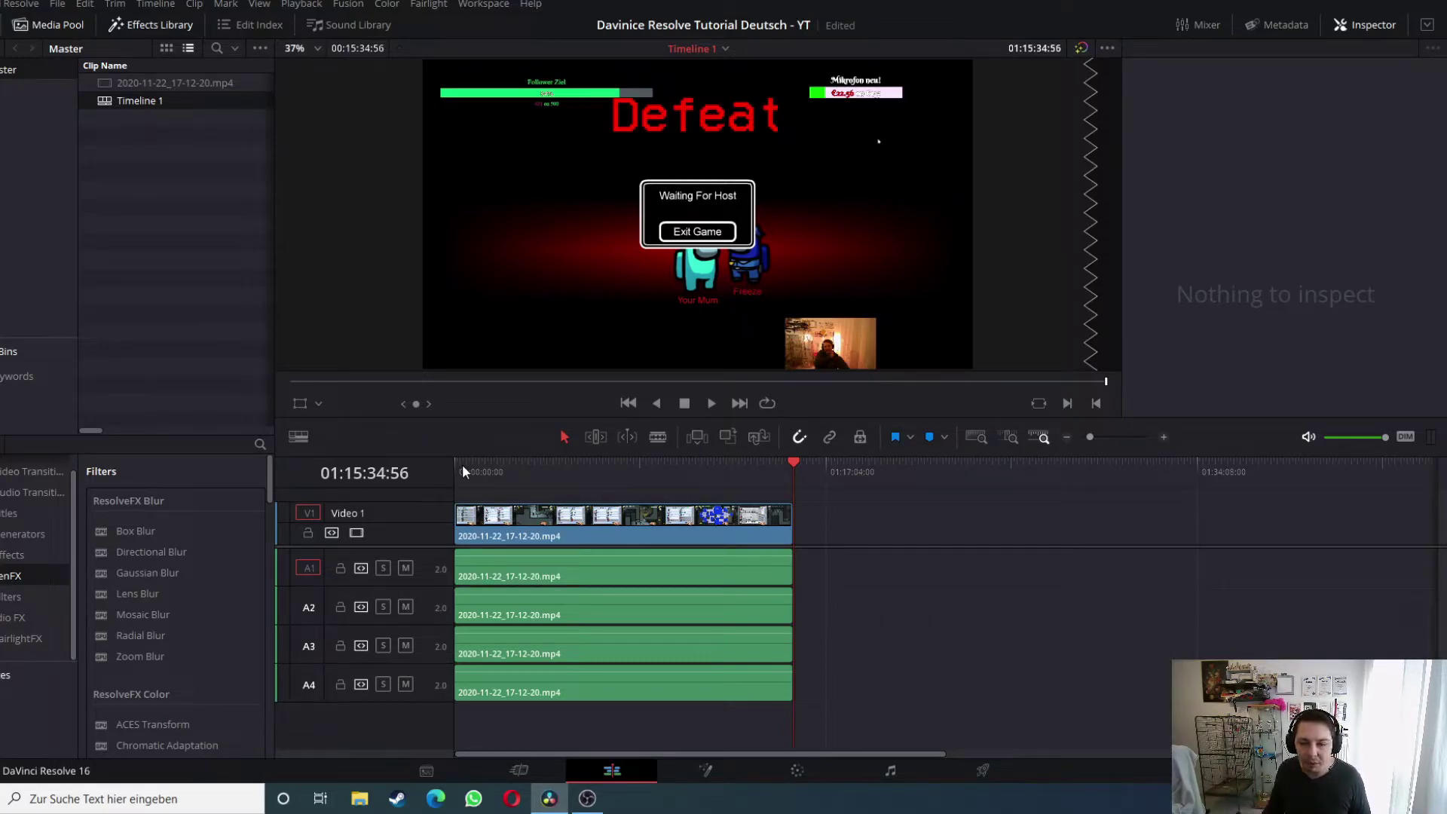
left_click(993, 765)
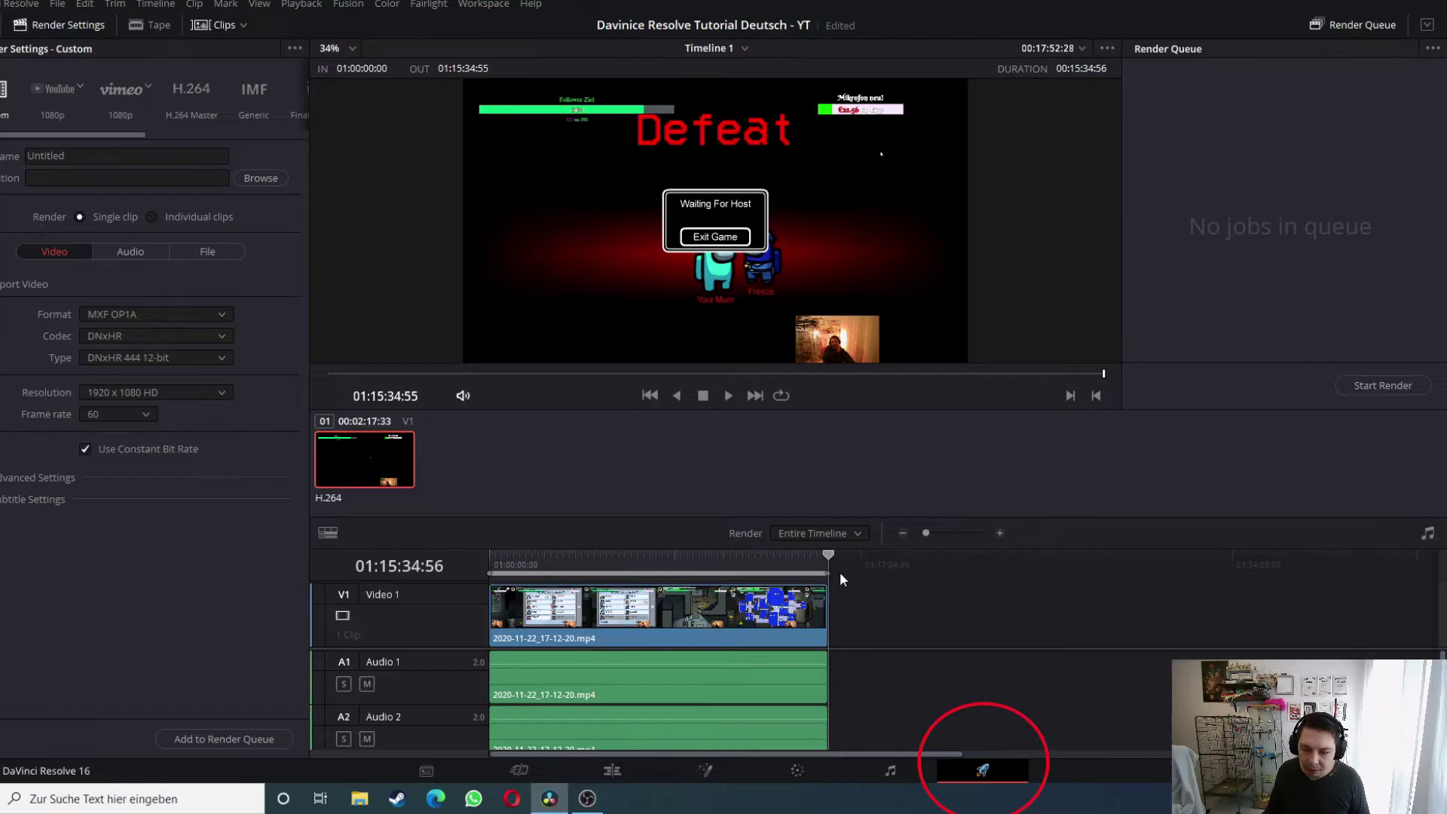
Step: Change the Render range from In/Out Range to Entire Timeline
left_click_drag(840, 572, 803, 565)
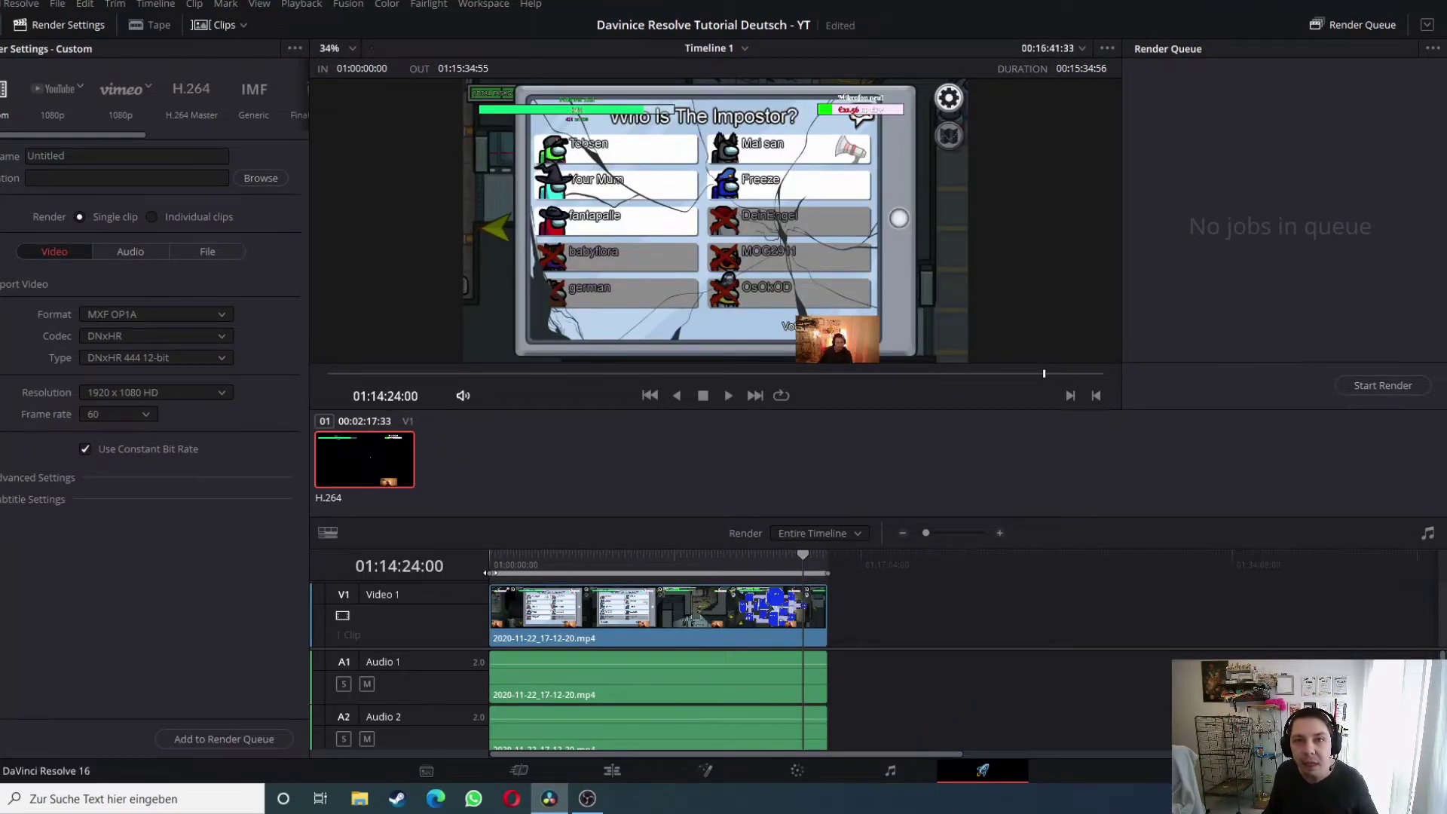
mouse_move(486, 573)
left_mouse_down()
mouse_move(632, 579)
mouse_move(491, 573)
left_mouse_up()
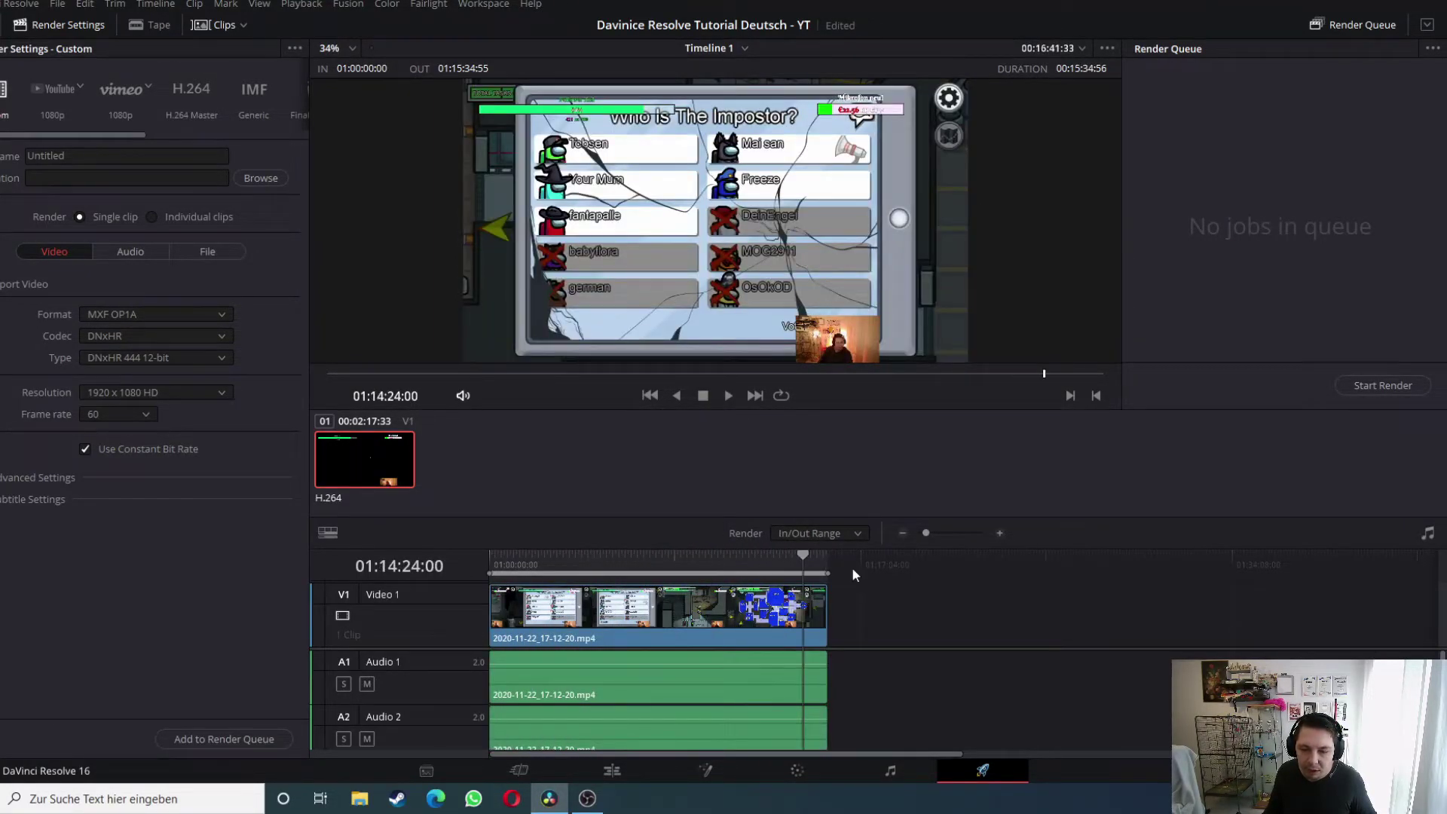
left_click(832, 535)
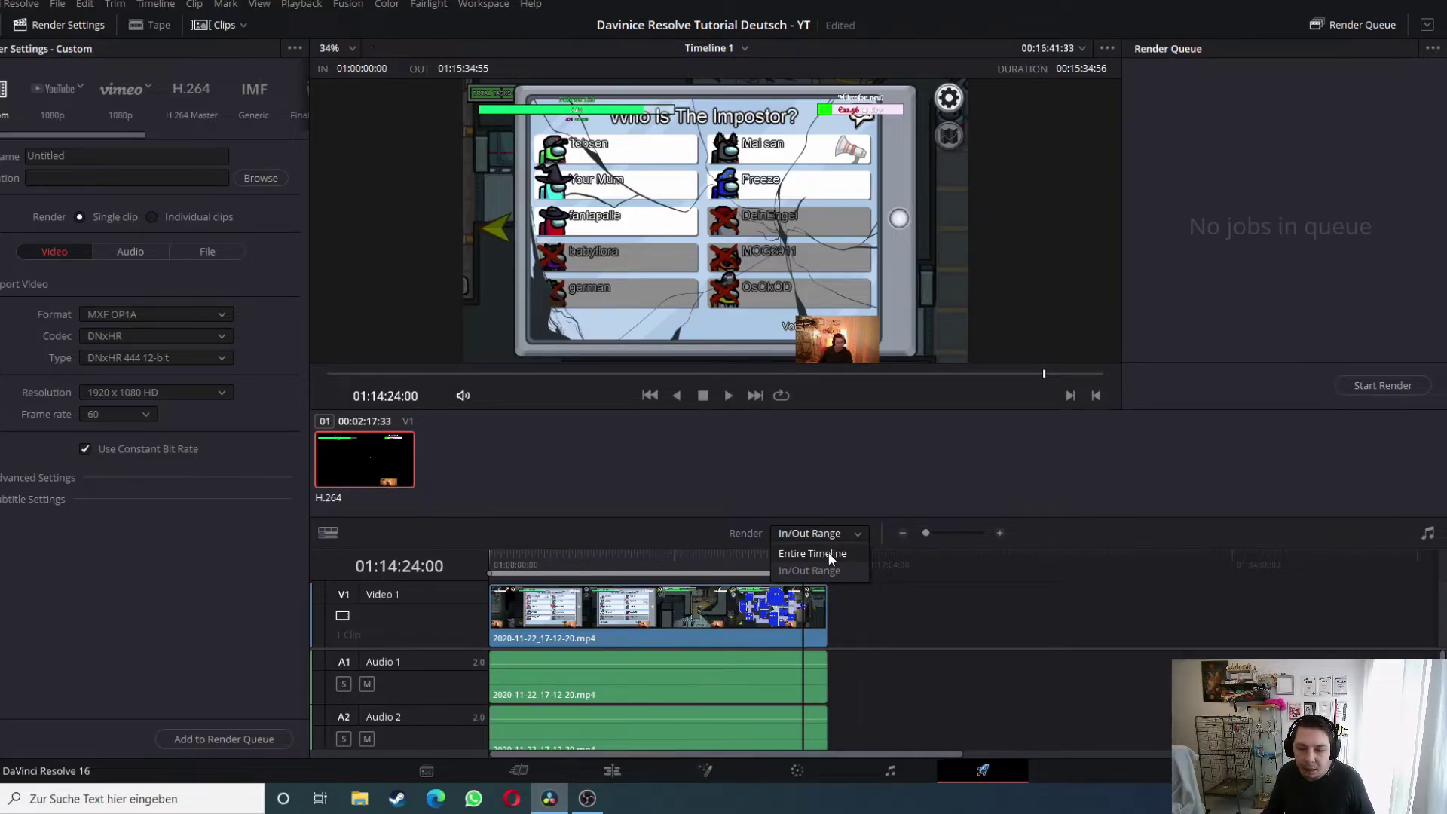
left_click(826, 557)
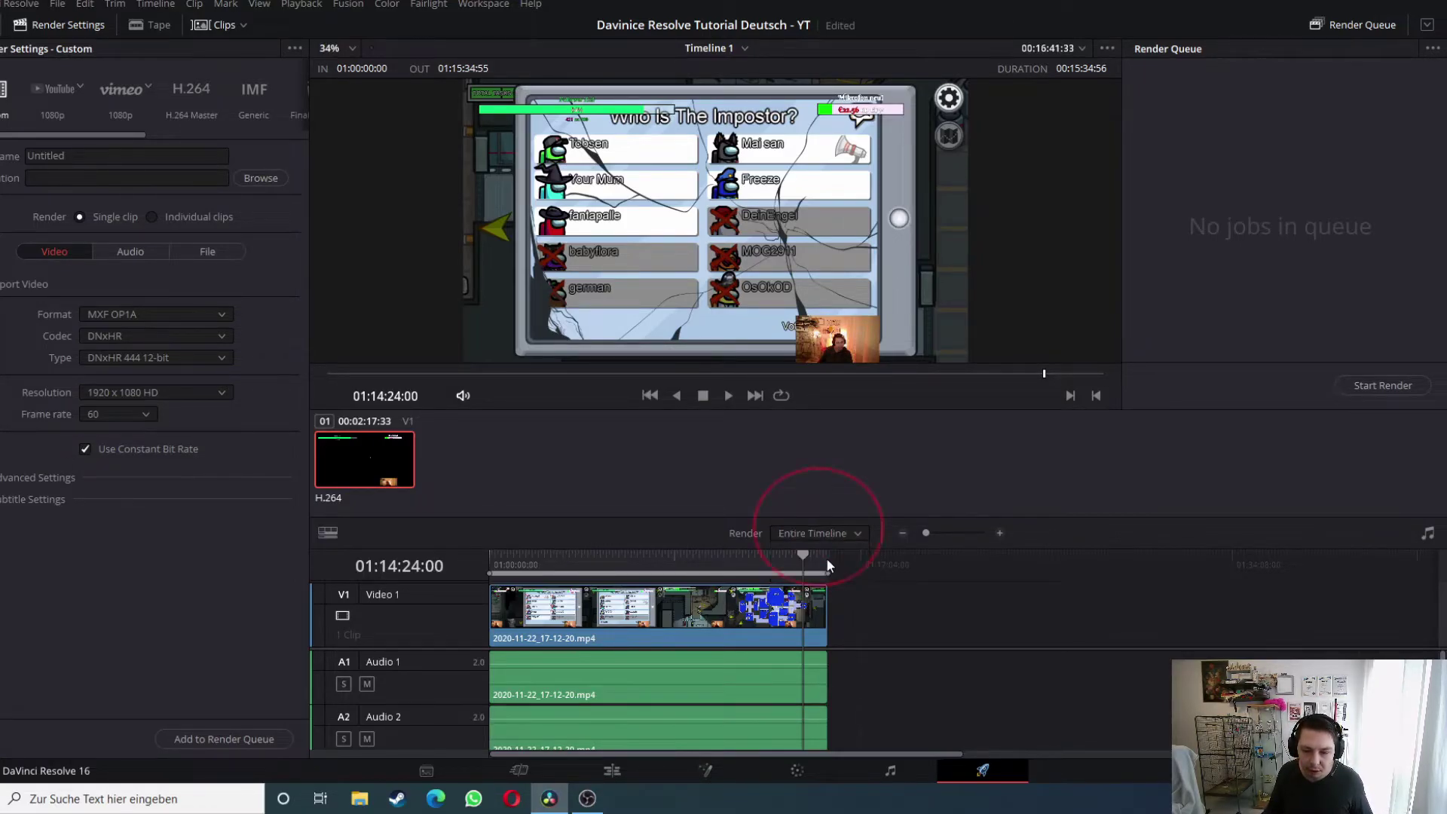
left_click(822, 536)
left_click(811, 556)
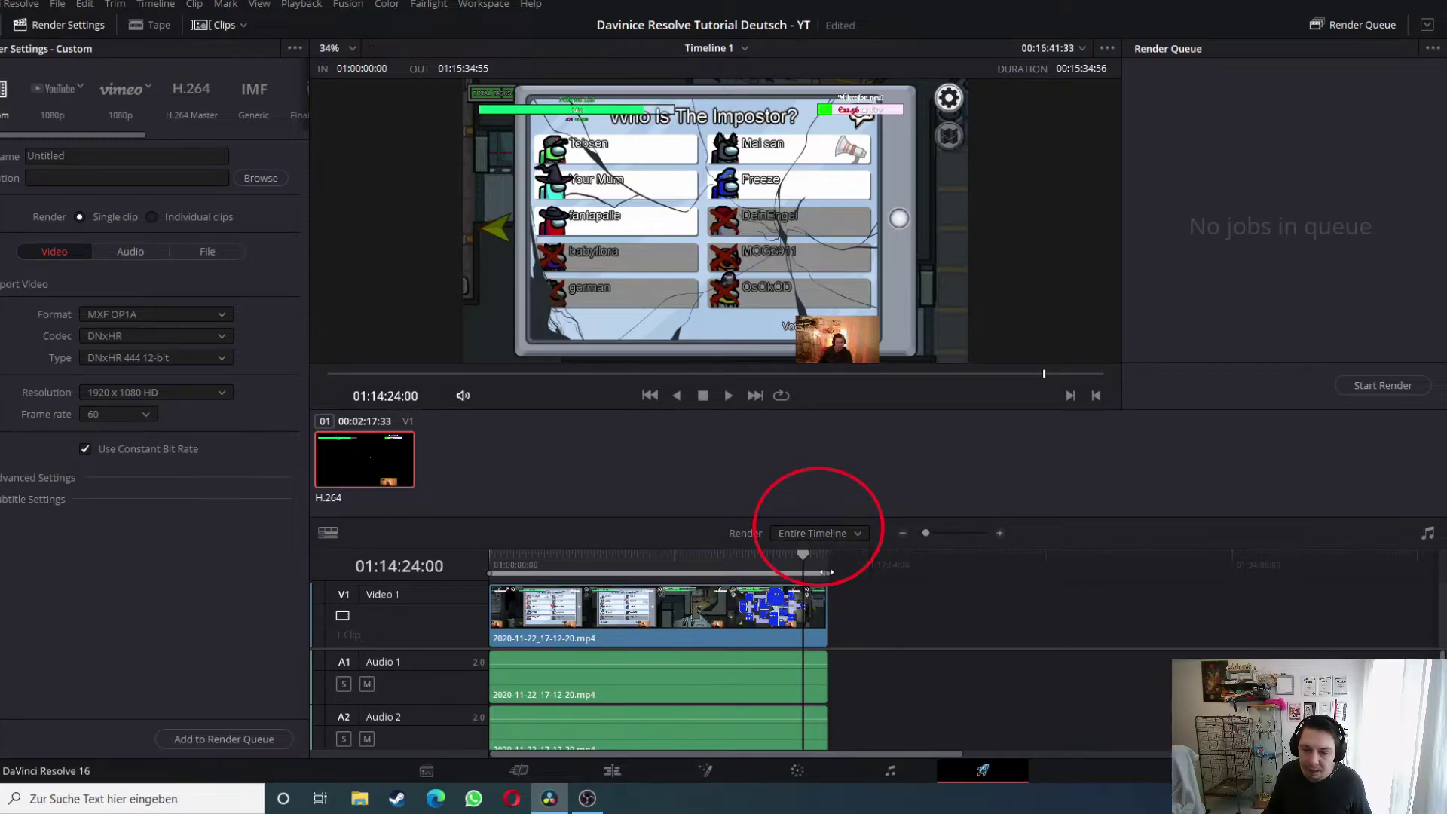
left_click(810, 532)
left_click(814, 554)
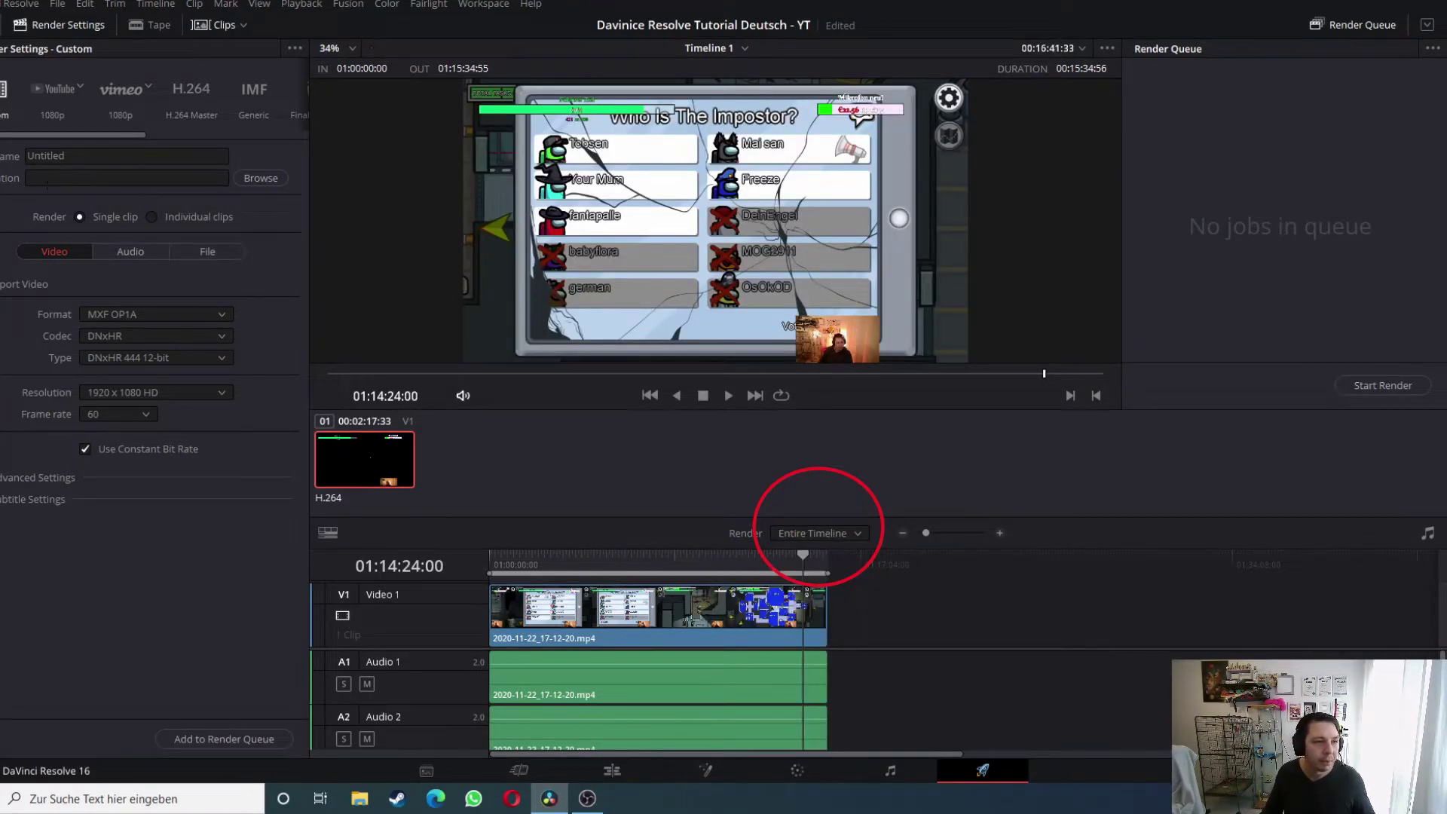
Step: Scroll through the render settings presets bar on the Deliver page
left_click_drag(75, 133, 251, 134)
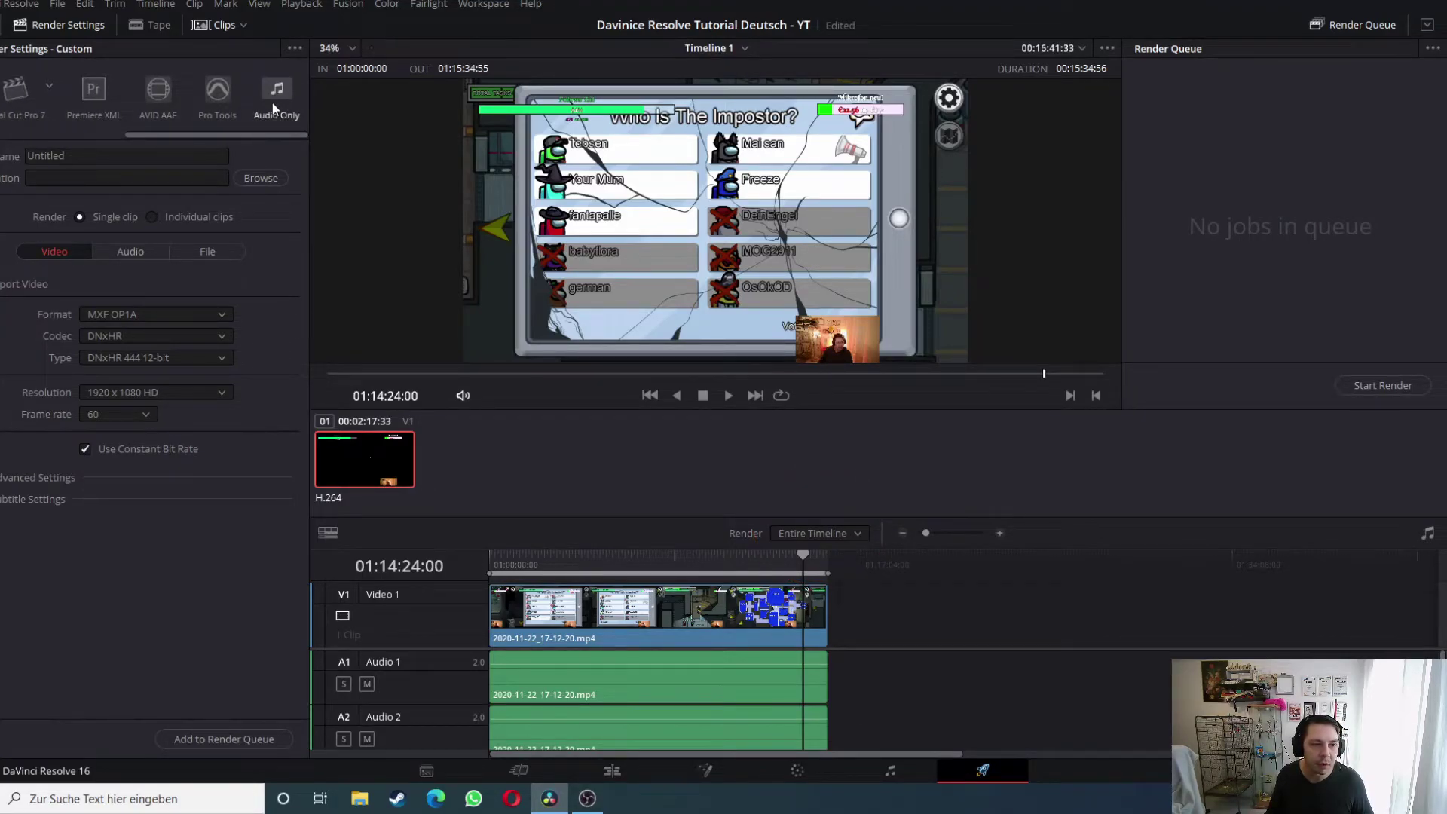
left_click_drag(214, 134, 173, 136)
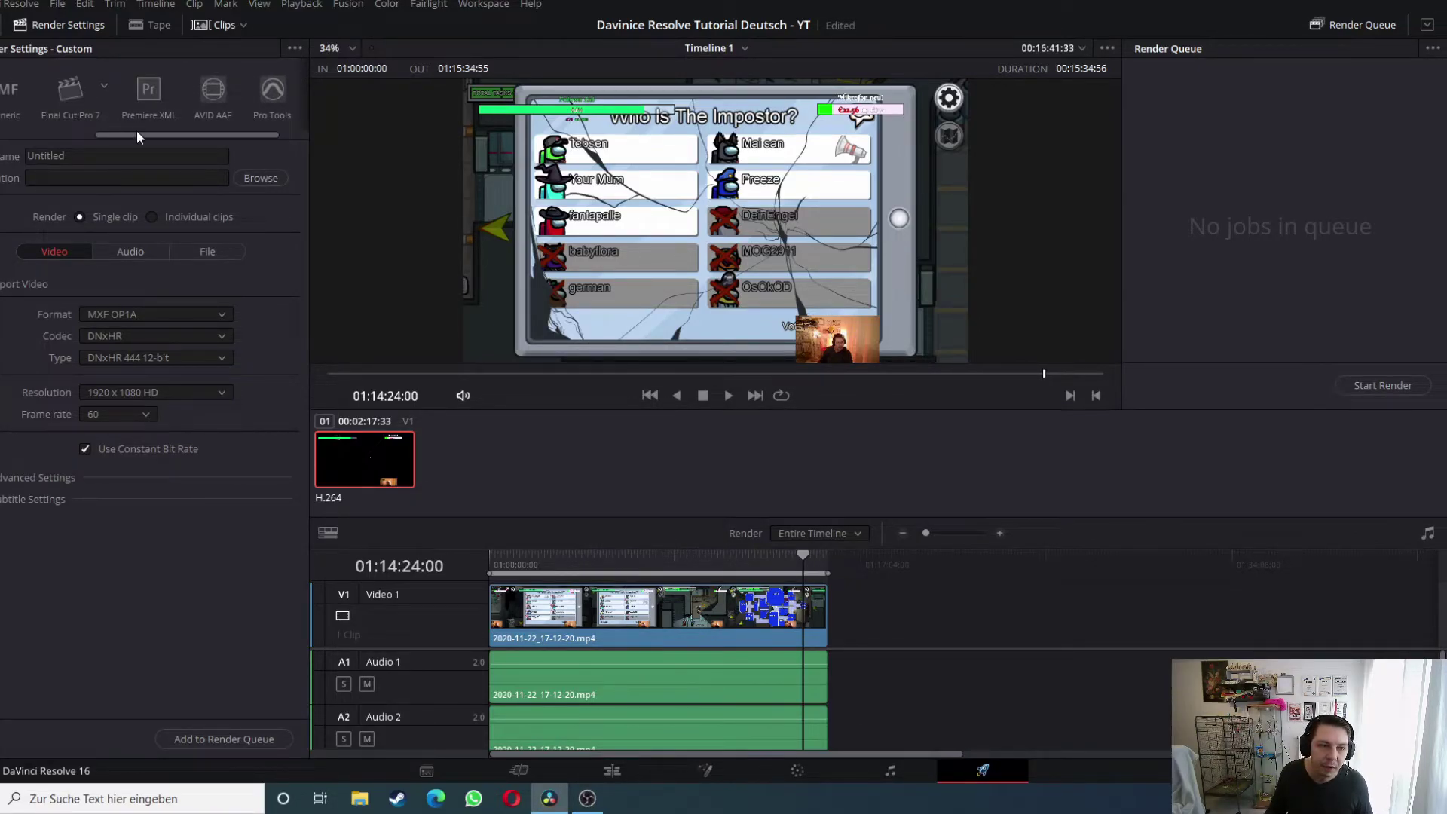
left_click_drag(143, 134, 12, 133)
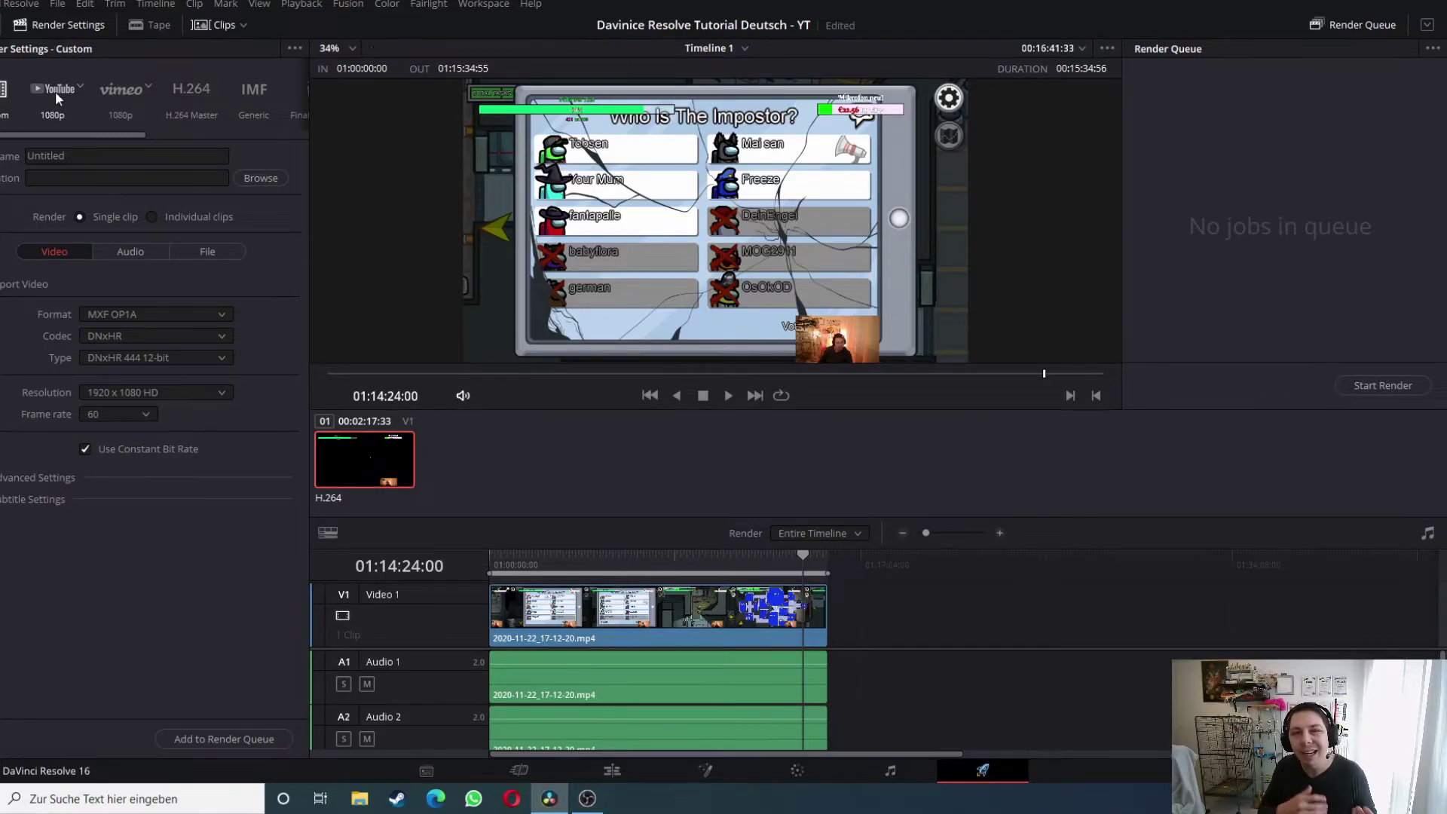
Step: Load the YouTube - 1080p render preset: QuickTime, H.264, 1920x1080, 60 fps
left_click(56, 92)
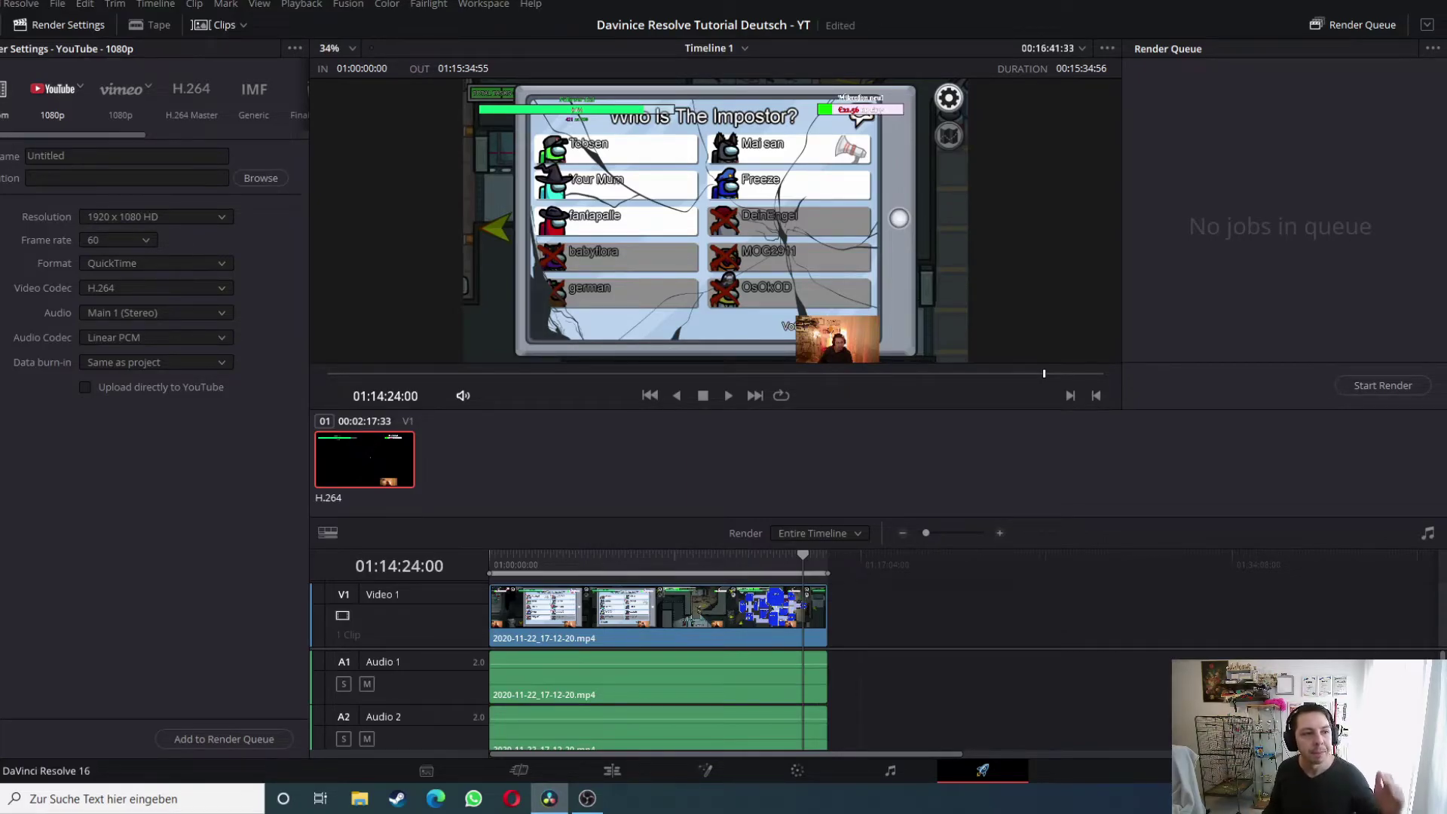
Step: Switch back to the Custom preset and name the output Amongus_highlight4
left_click(16, 87)
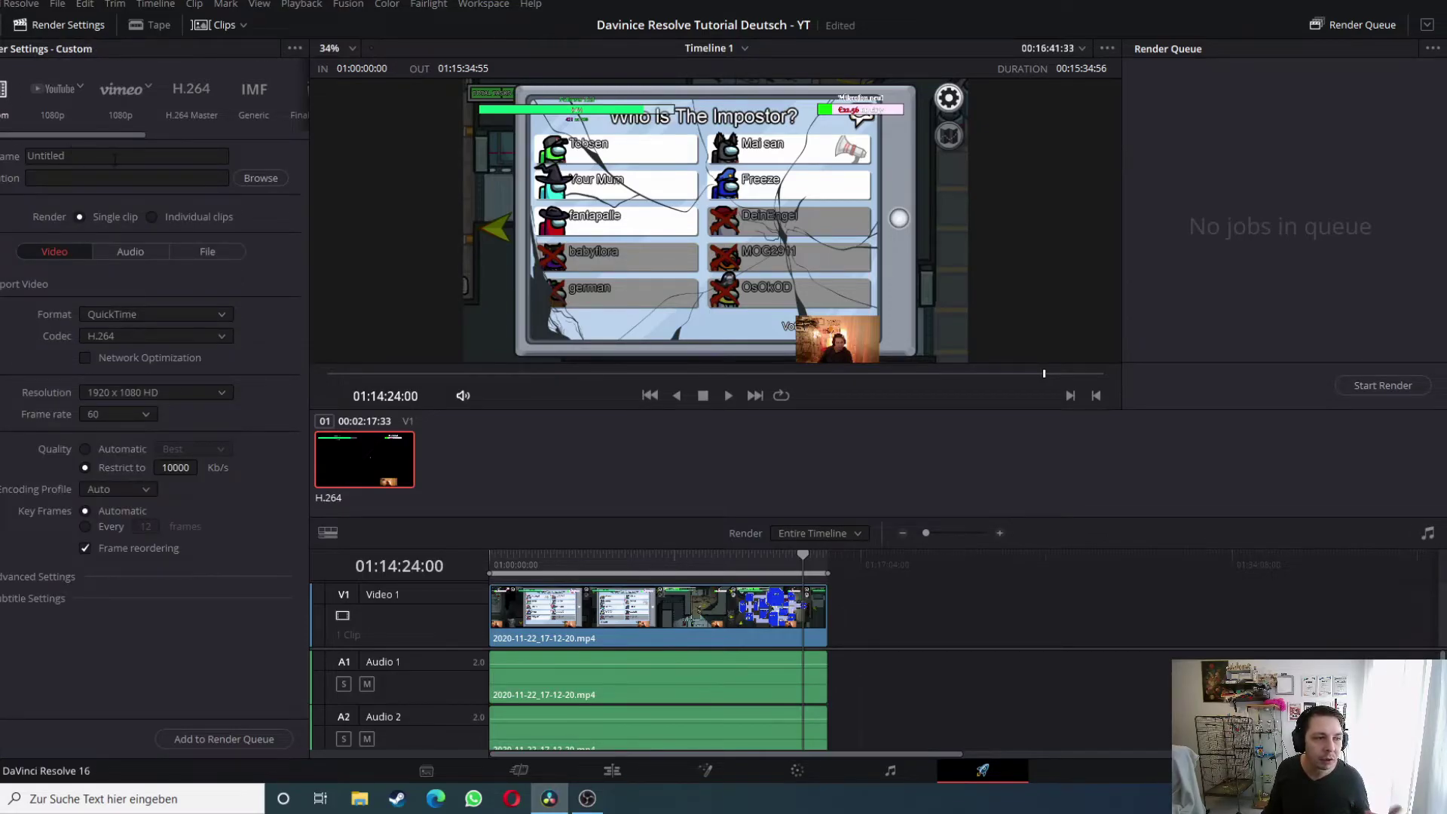
double_click(47, 156)
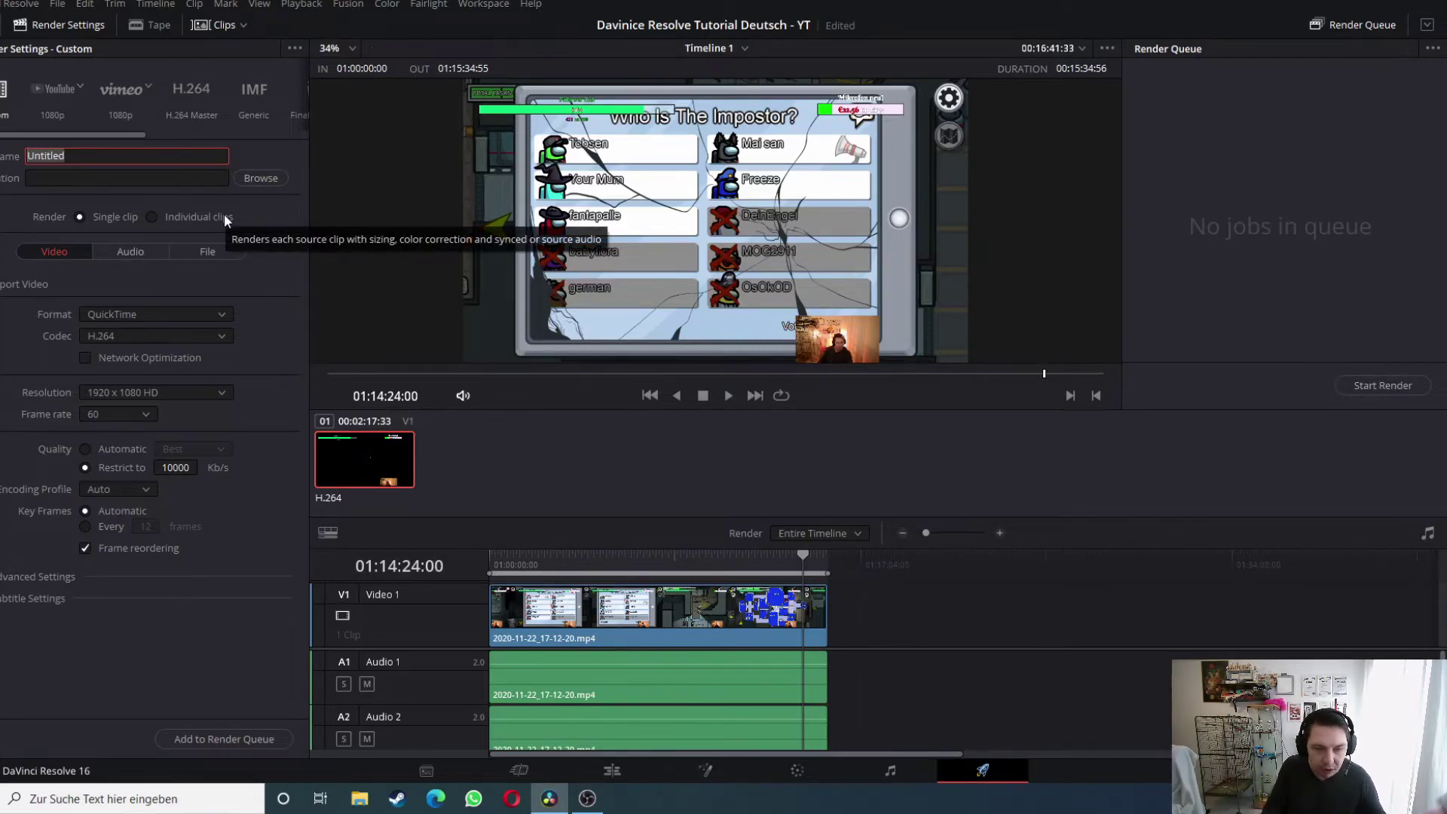
type("Amongus_")
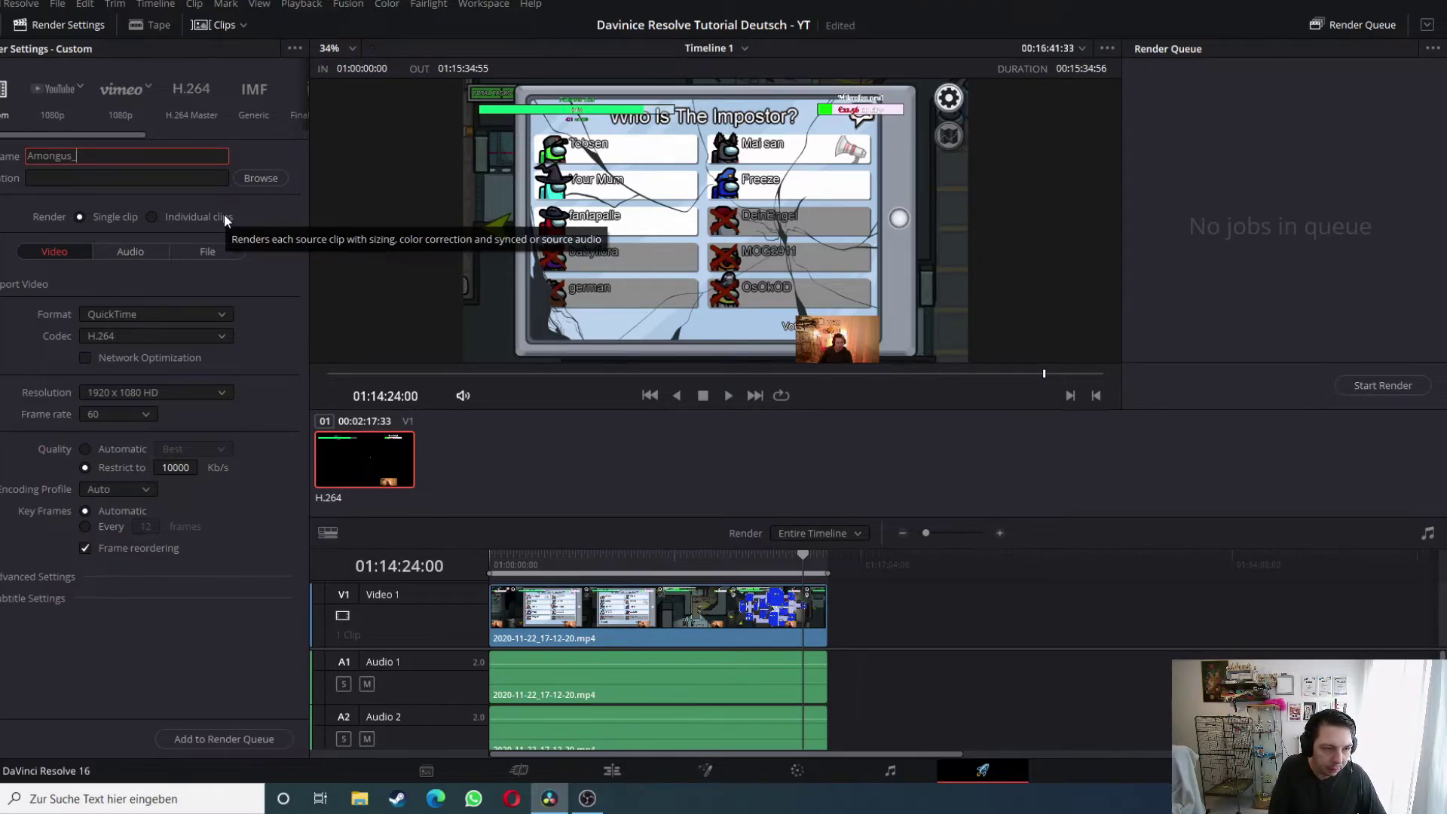
type("highlight4")
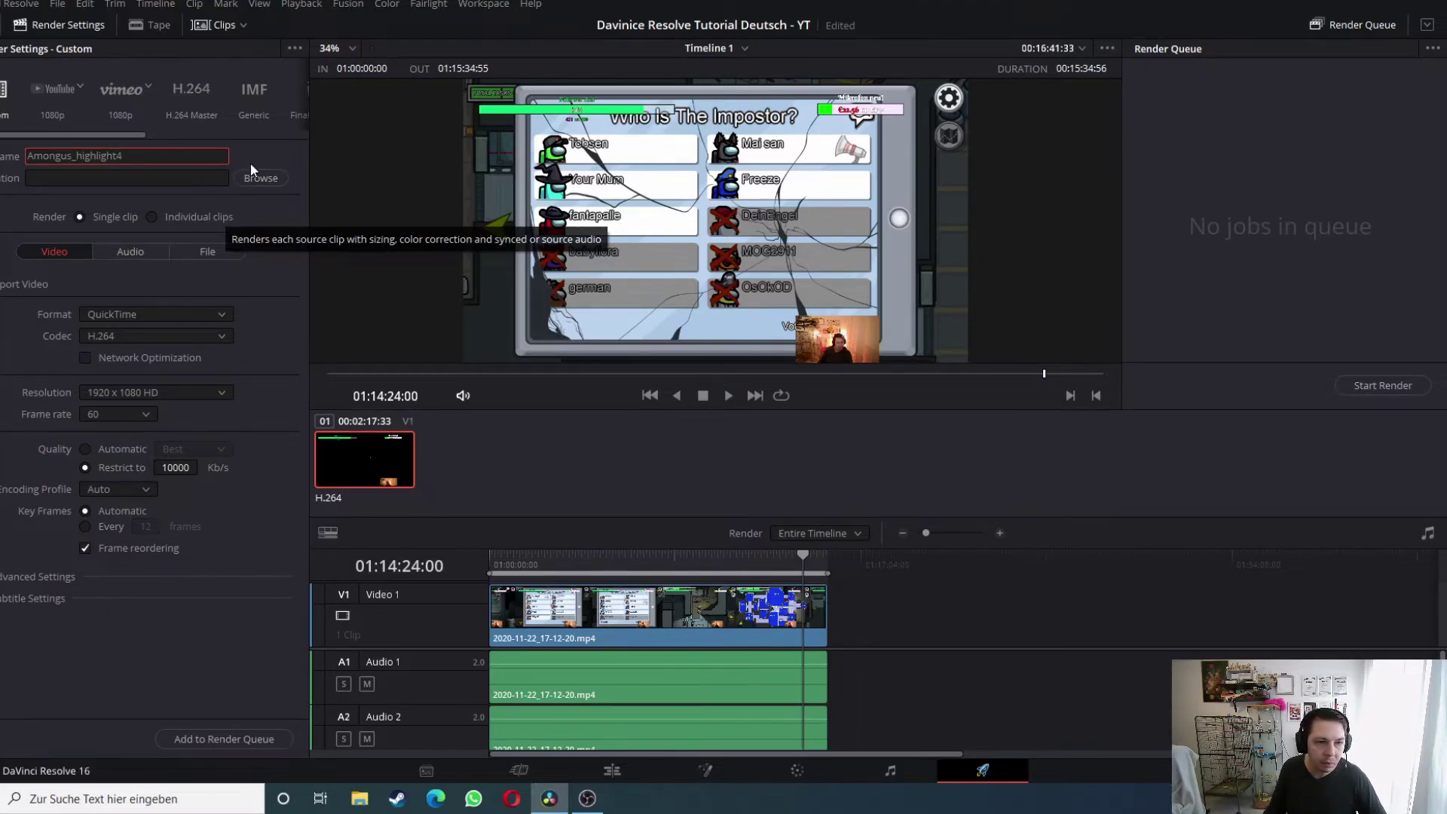
Step: Set the Desktop folder as the render output location
left_click(256, 178)
left_click(472, 218)
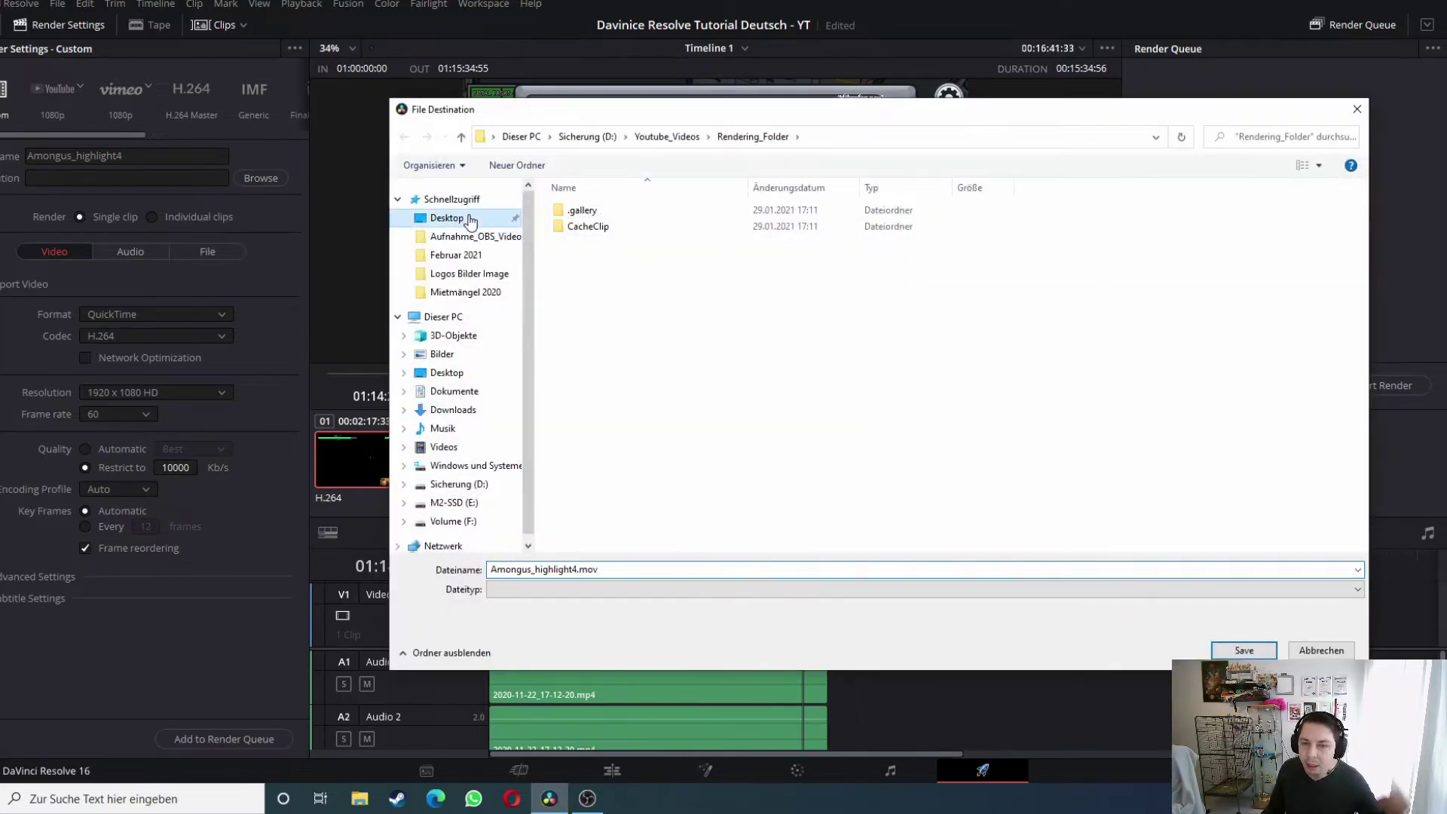
scroll(992, 483, "down", 5)
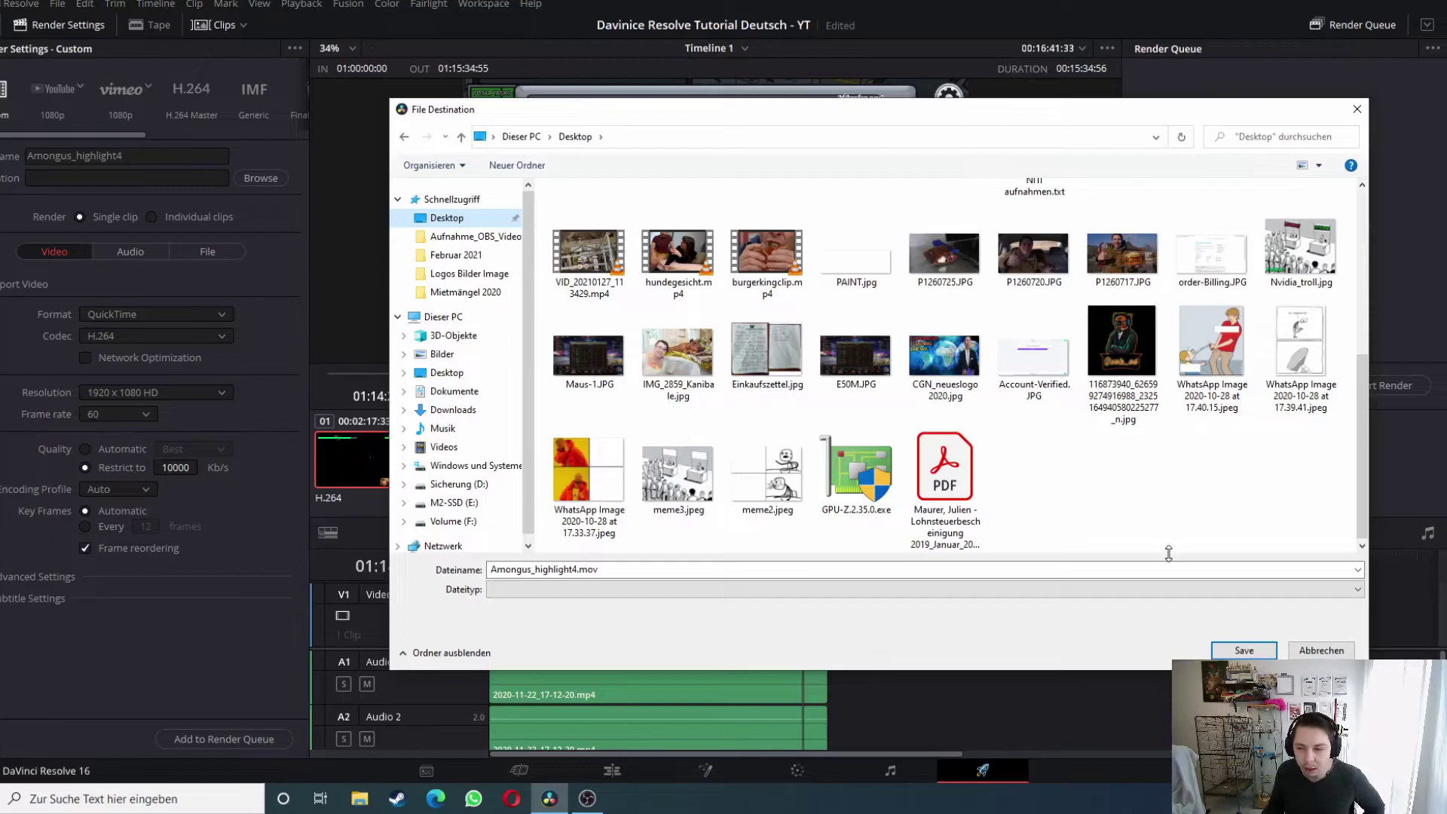
left_click(1245, 651)
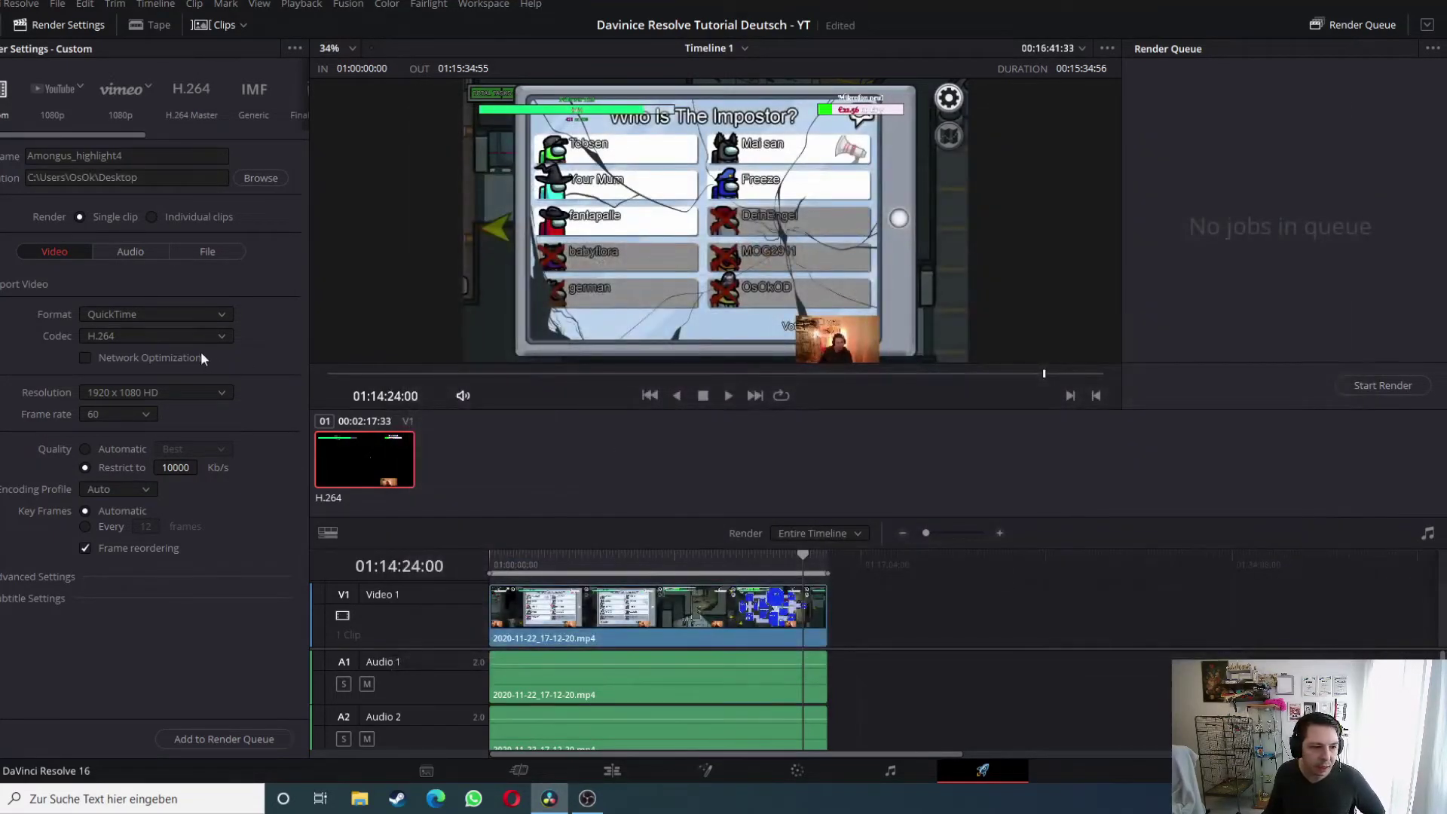
Step: Set the render format to MP4, keep the H.264 codec, and enable Network Optimization
left_click(116, 309)
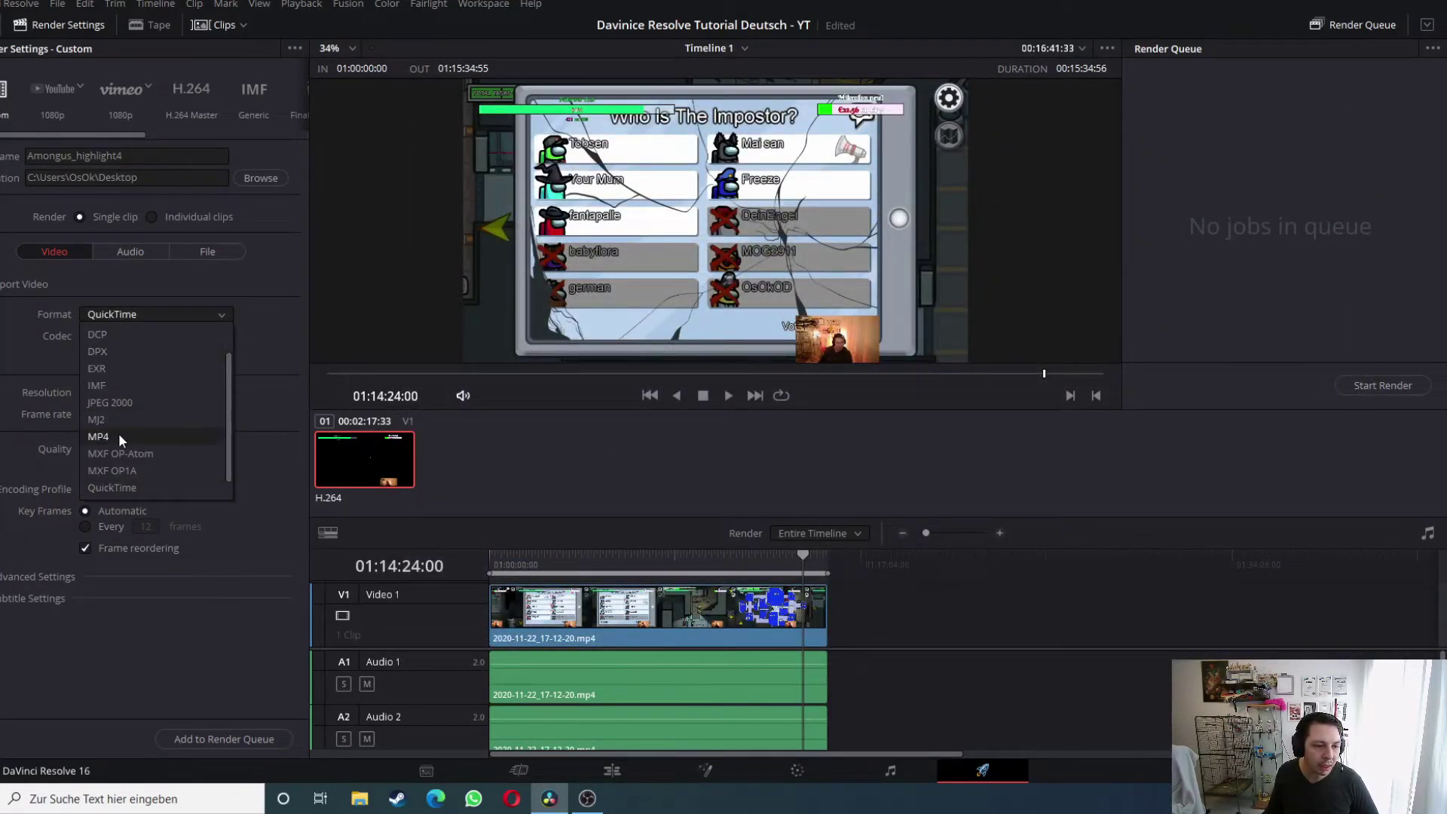
left_click(119, 436)
left_click(129, 333)
left_click(130, 355)
left_click(121, 313)
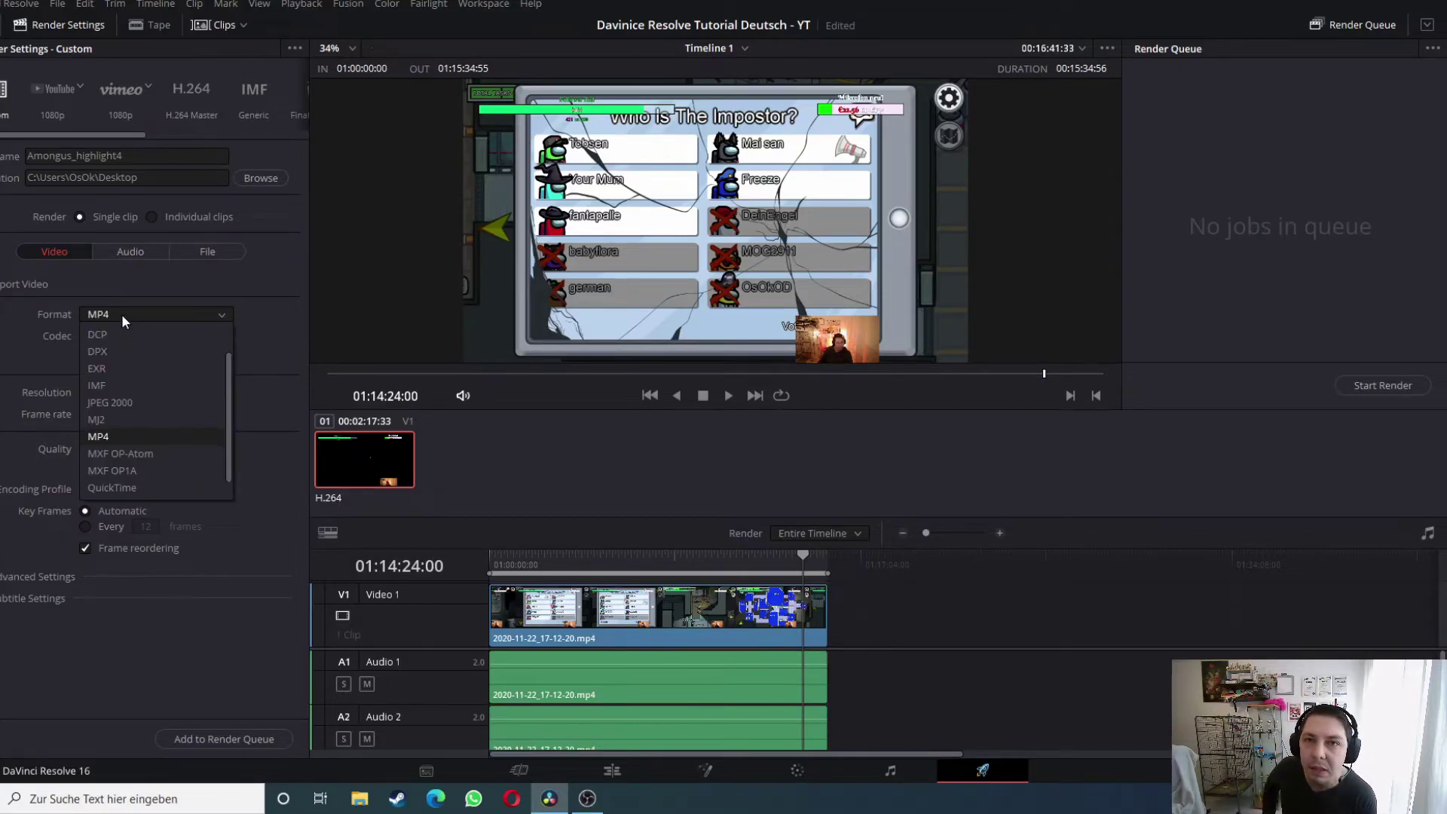
left_click(122, 437)
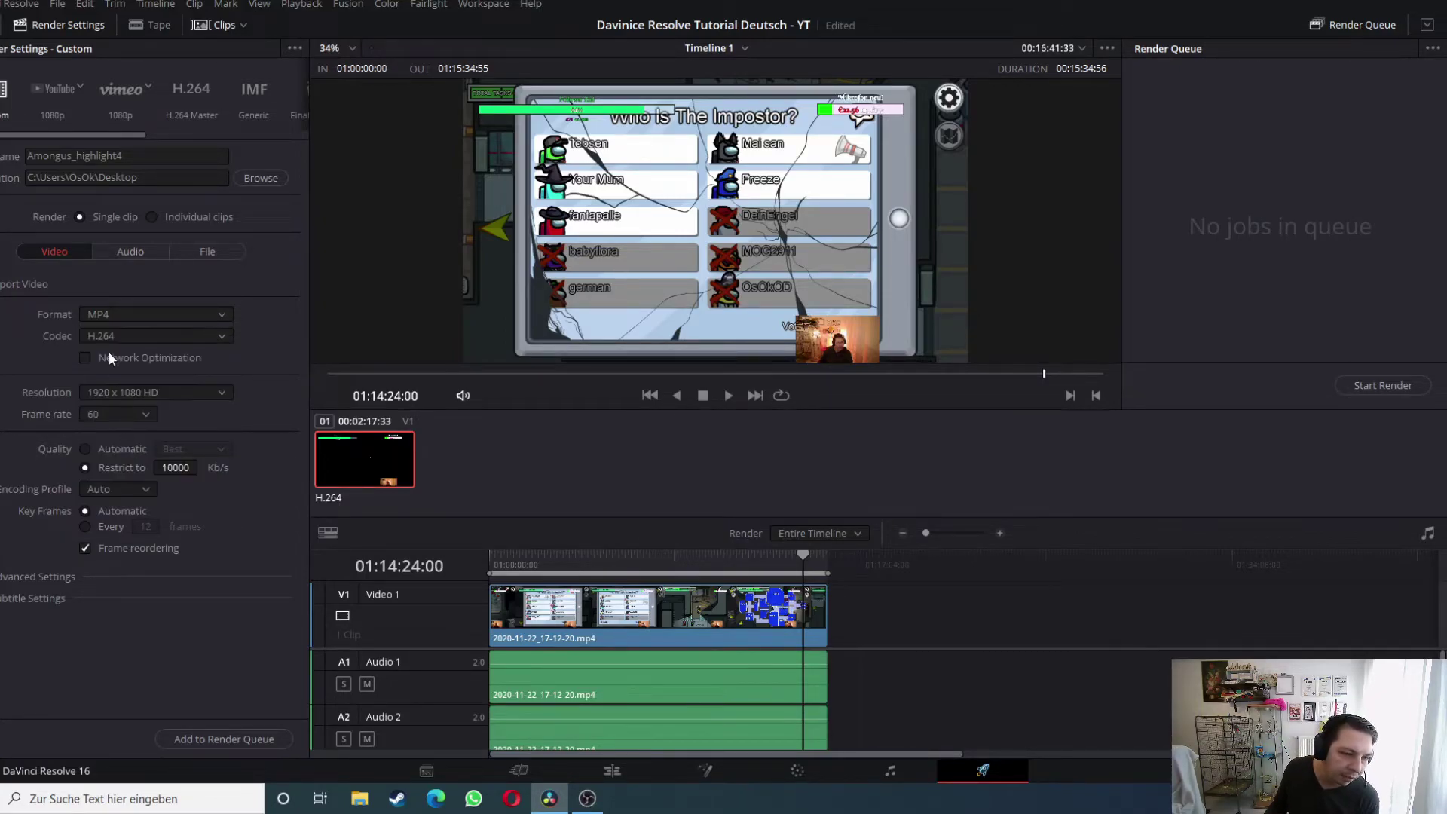
left_click(96, 336)
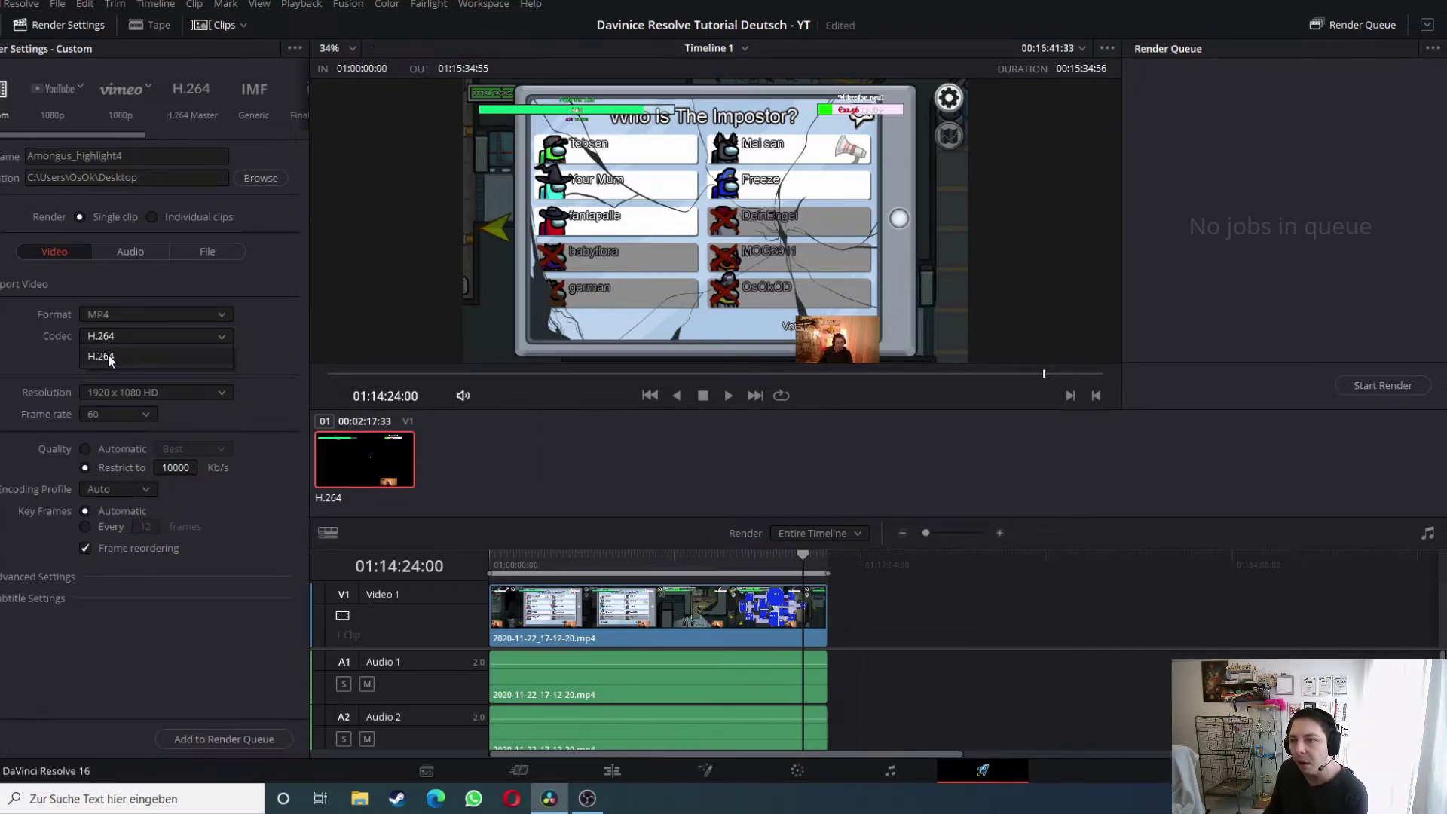
left_click(107, 356)
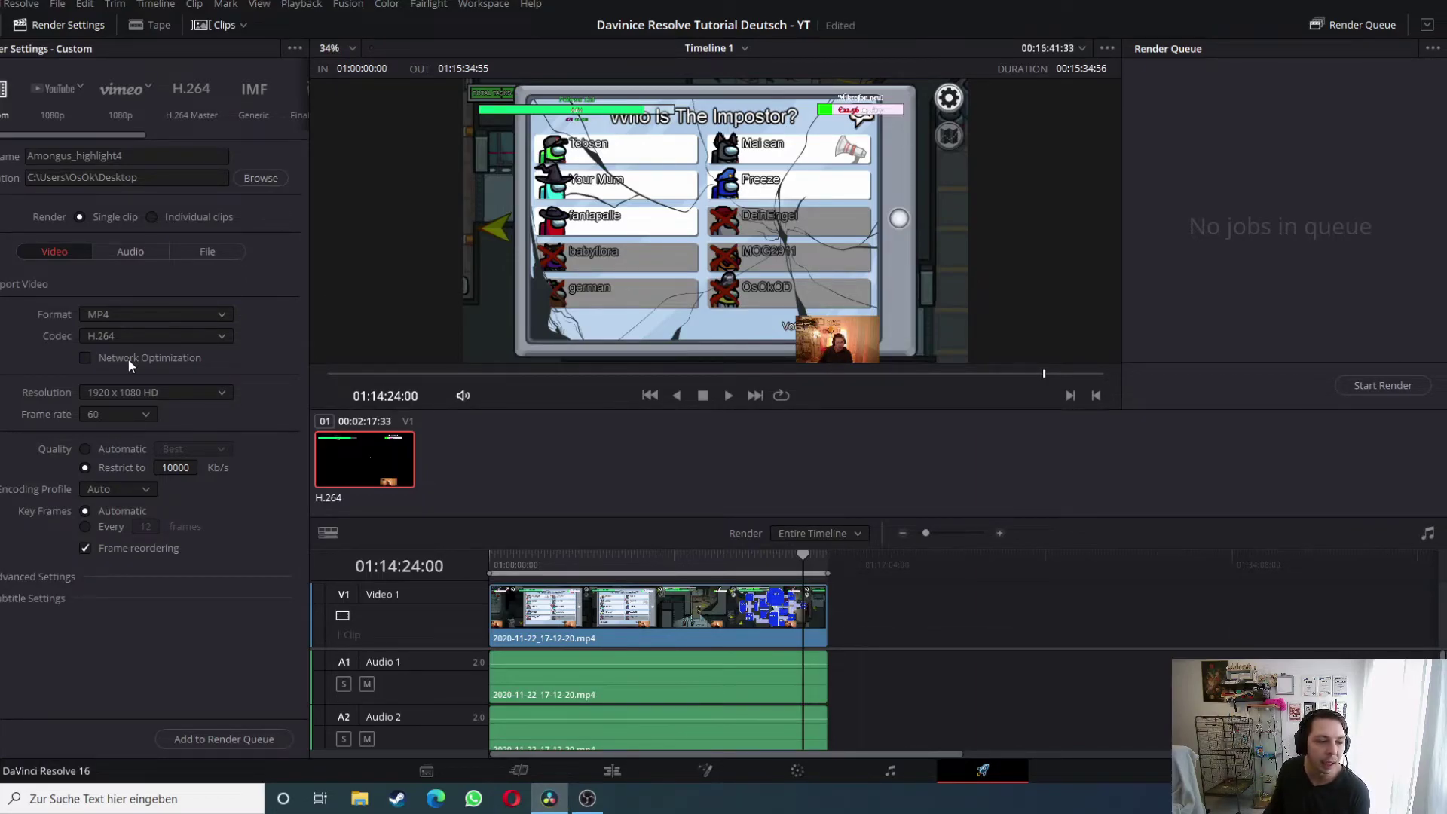
left_click(128, 358)
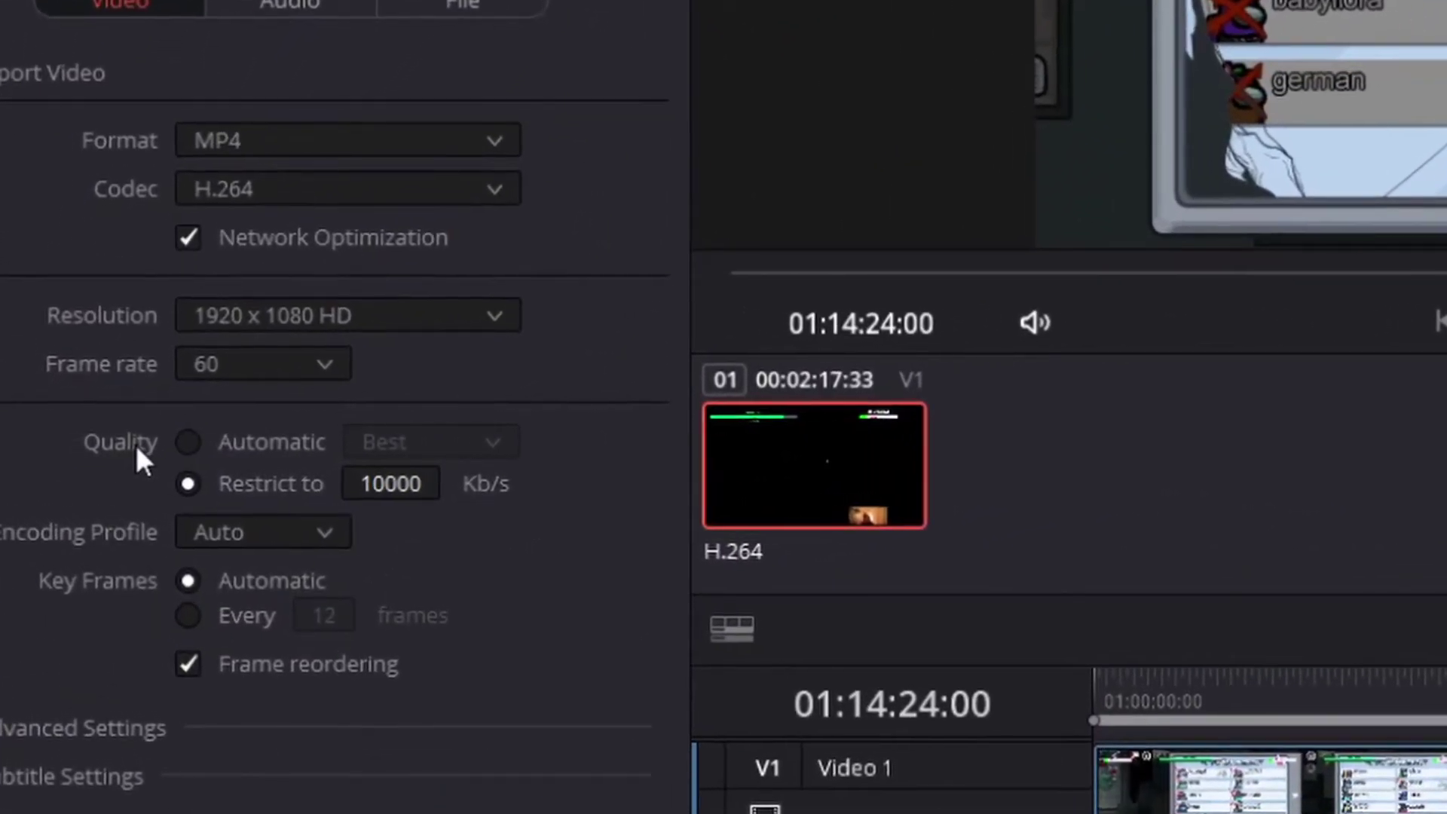
Step: After briefly trying Automatic Best quality, restrict the bitrate to 55000 Kb/s
left_click(227, 445)
left_click(372, 441)
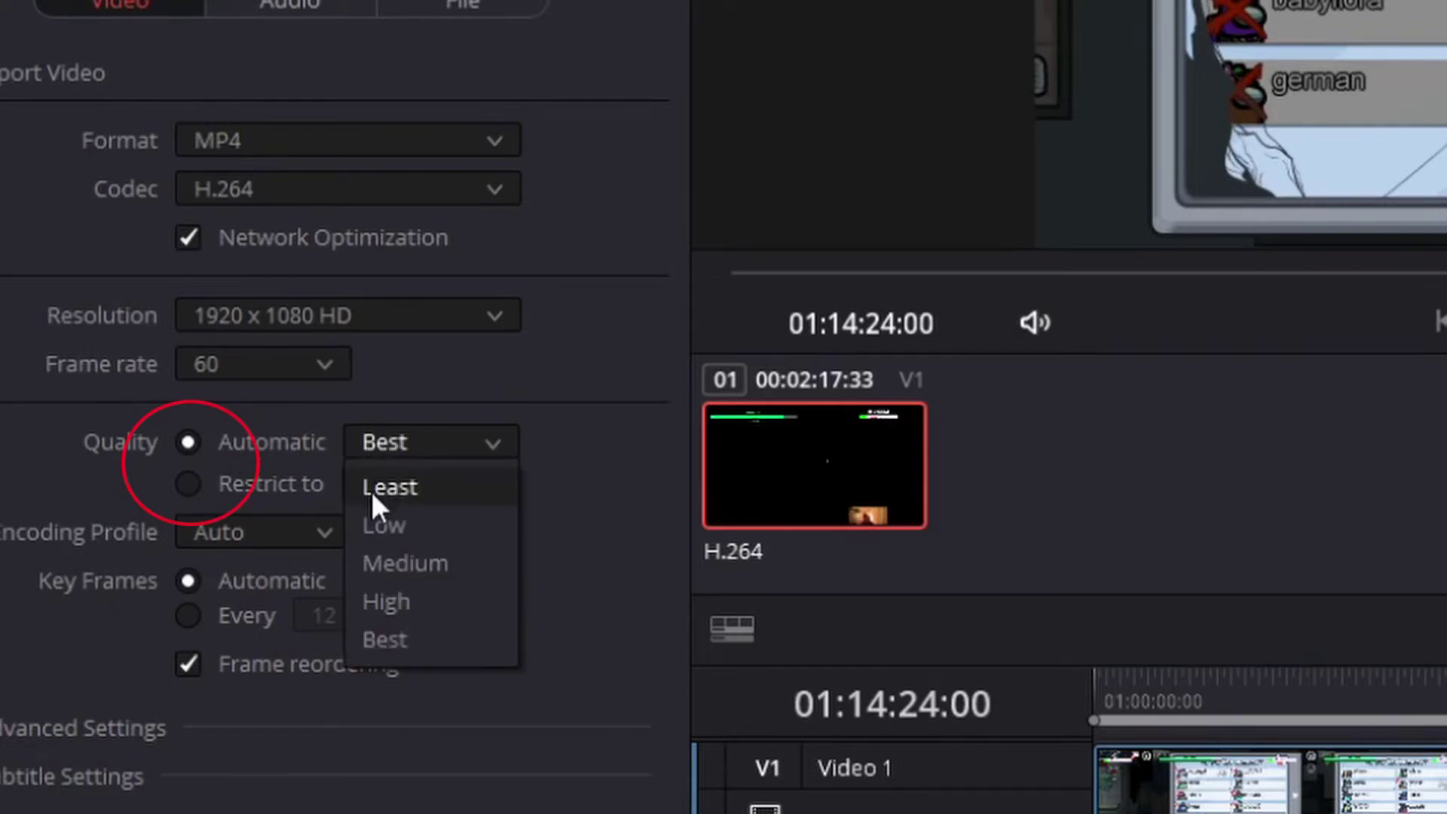
left_click(430, 641)
left_click(254, 490)
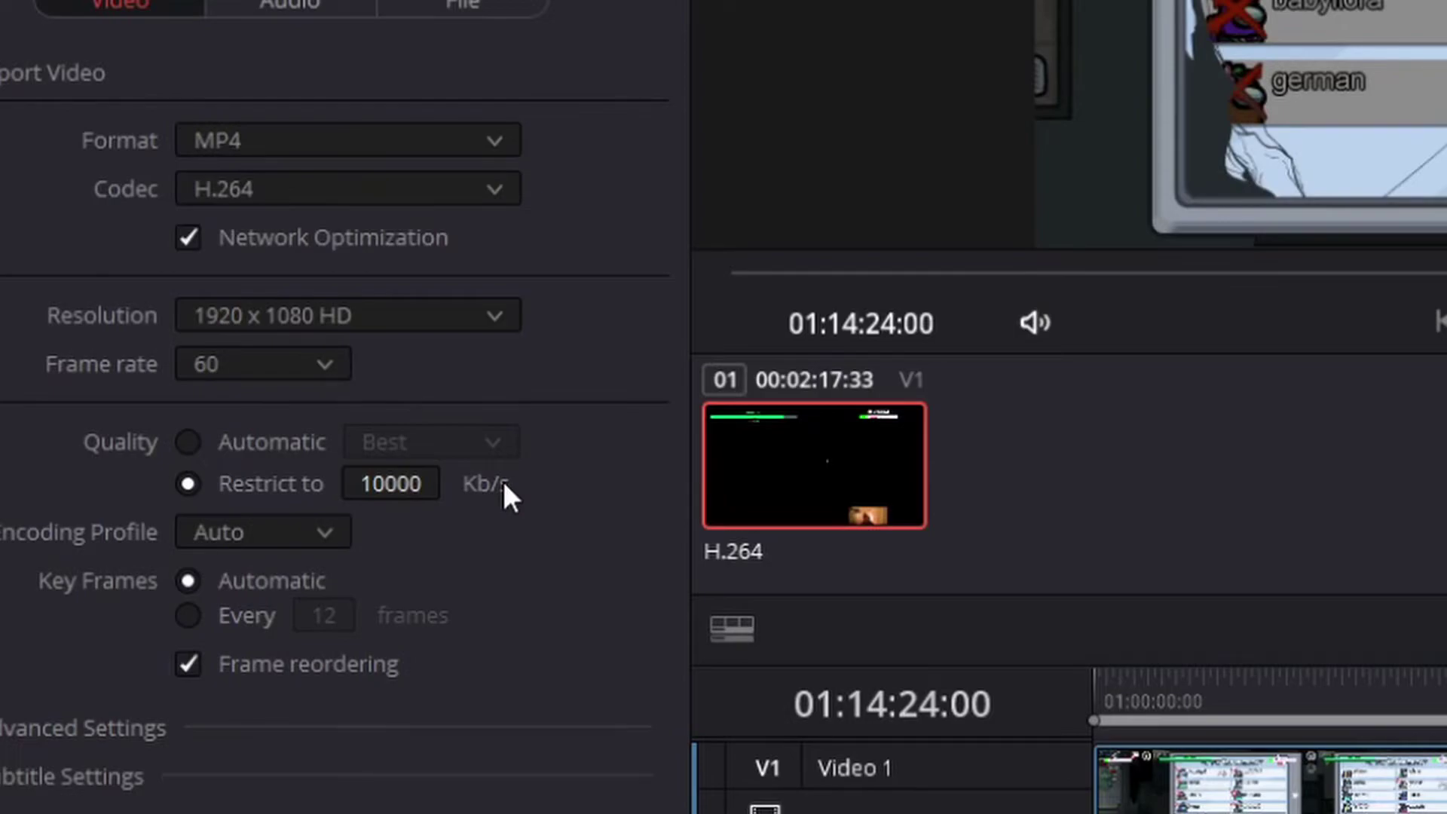
left_click(405, 487)
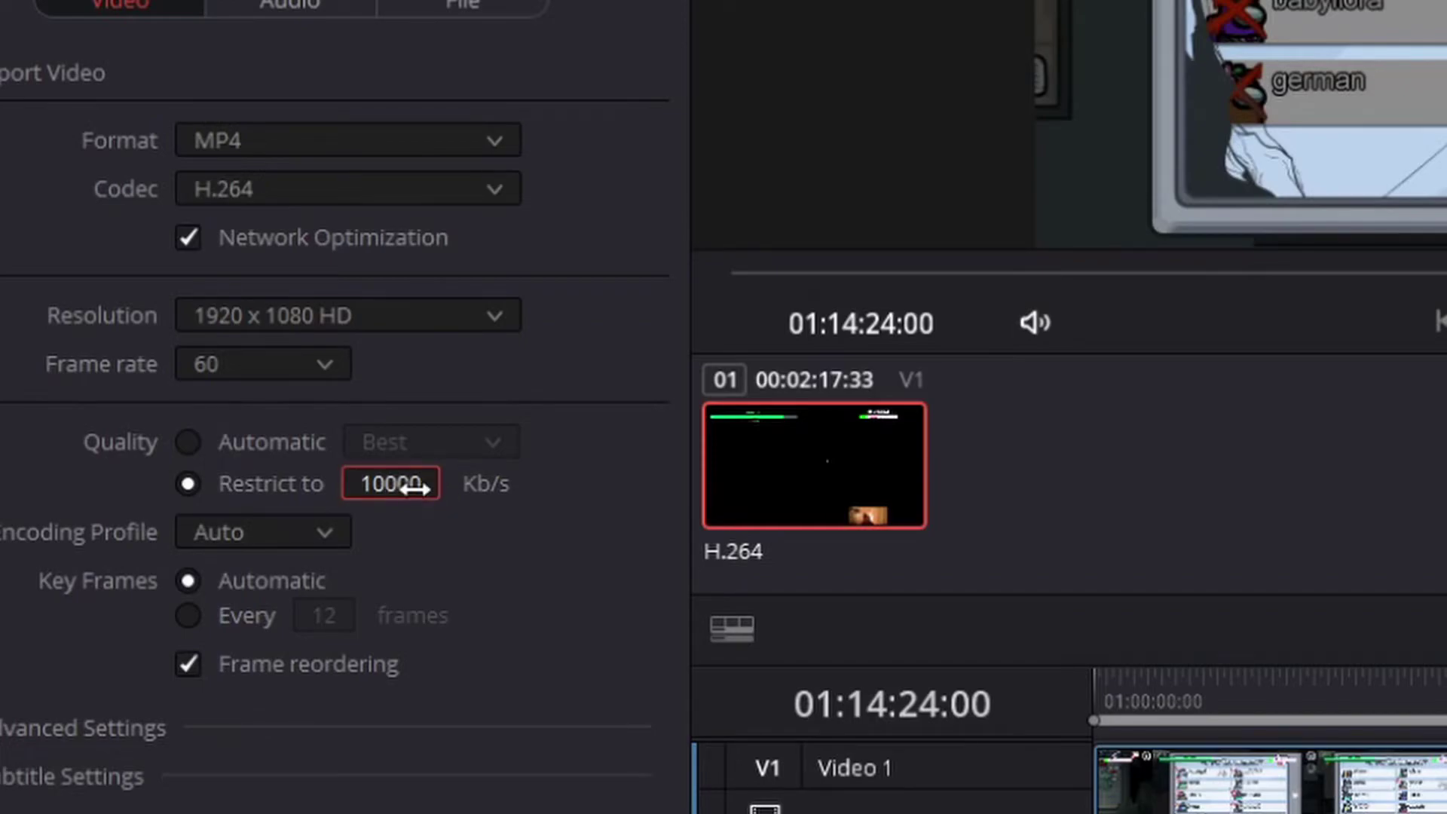
type("5555")
key("BackSpace")
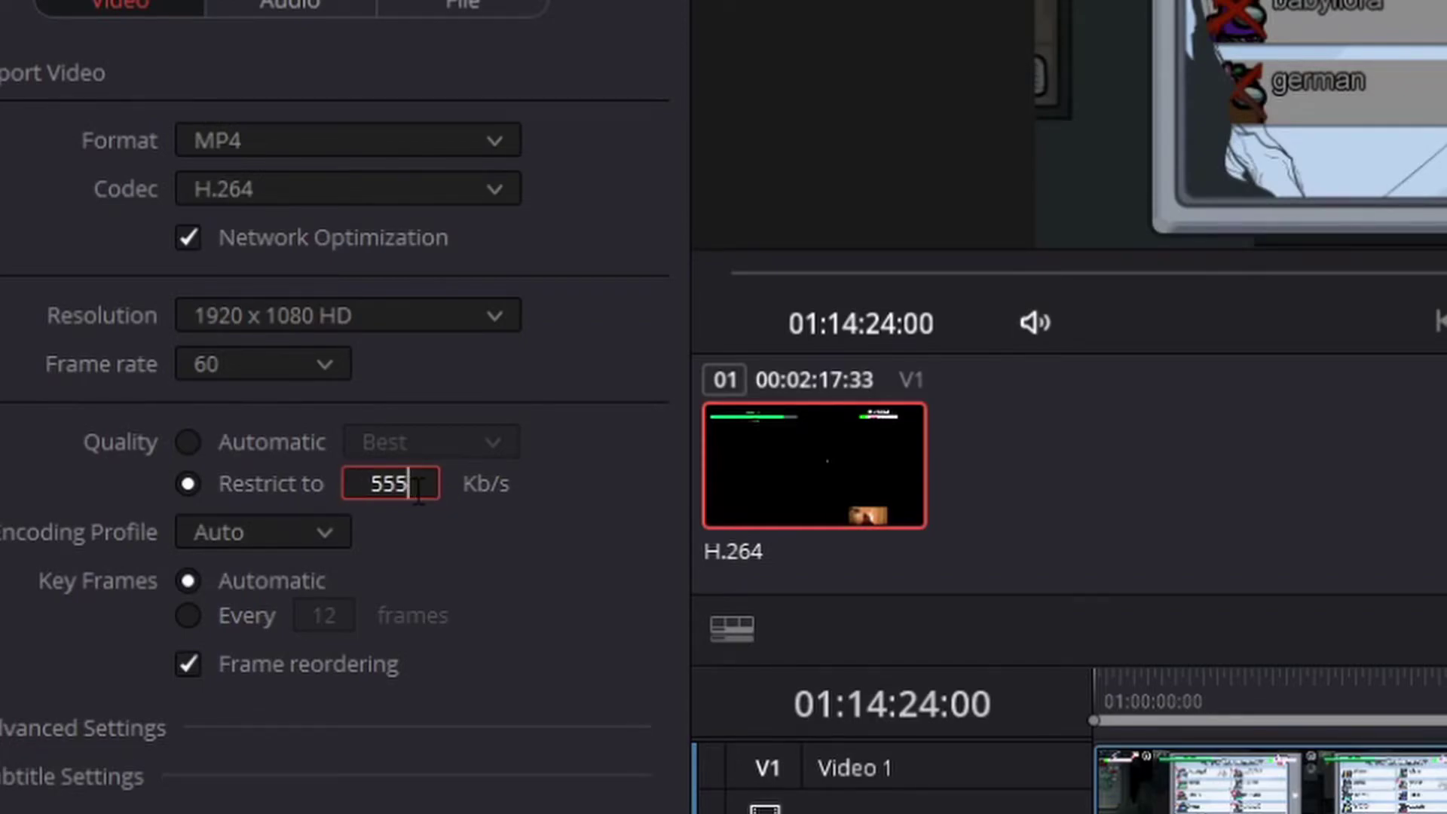
key("BackSpace")
type("000")
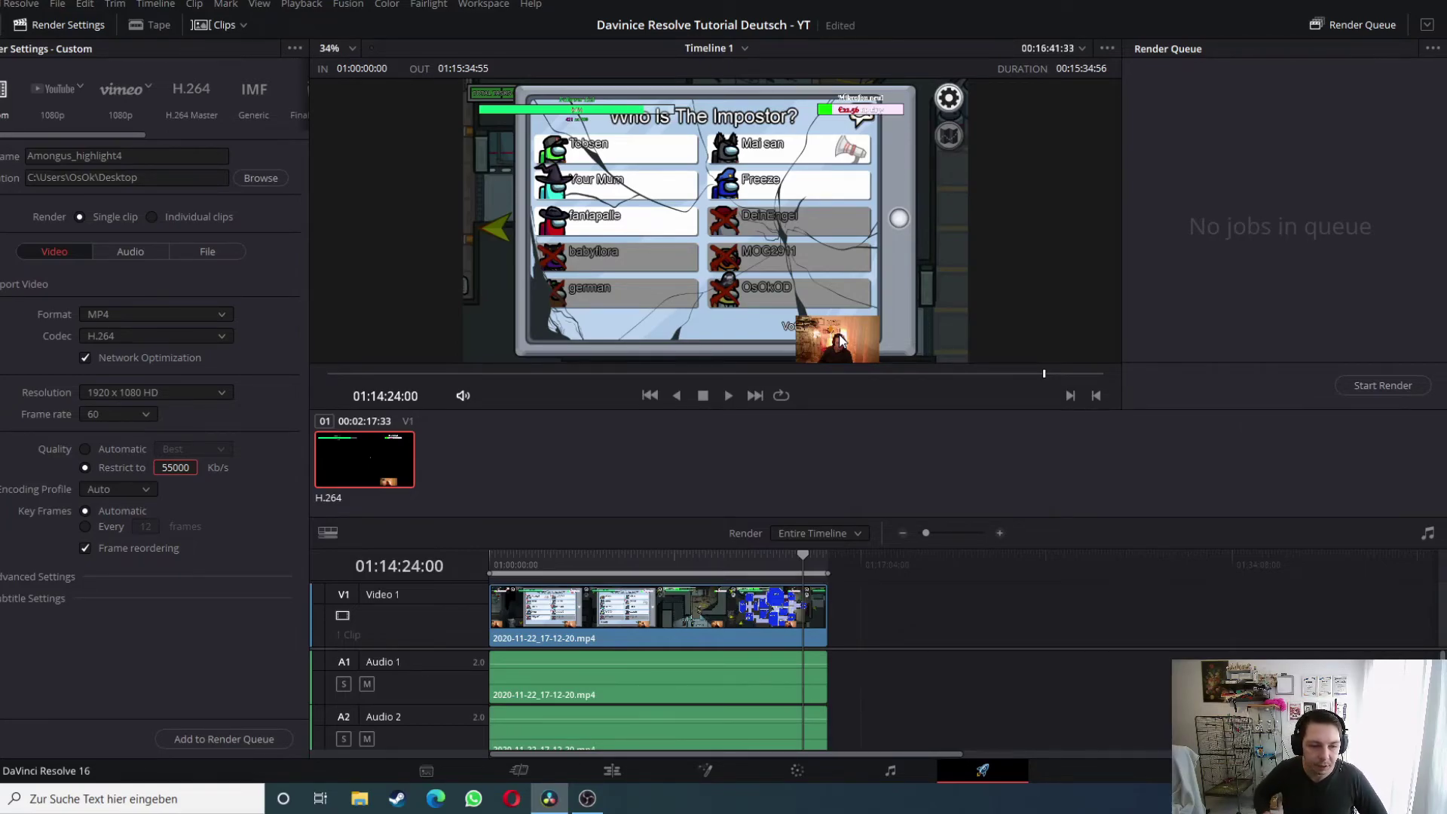
Step: Queue Job 1, rendering Amongus_highlight4.mp4 to the Desktop
left_click_drag(806, 555, 824, 561)
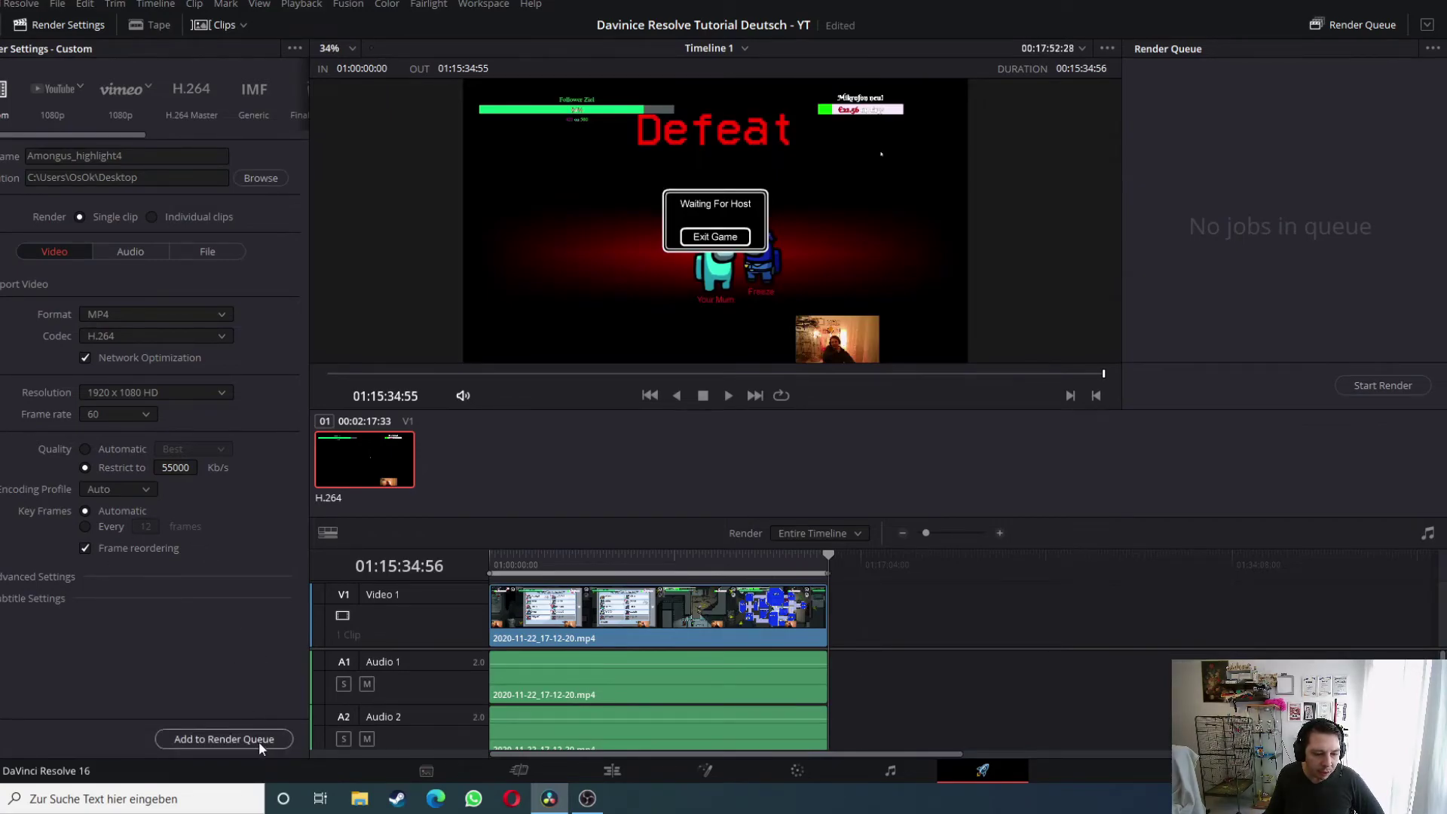
left_click(260, 742)
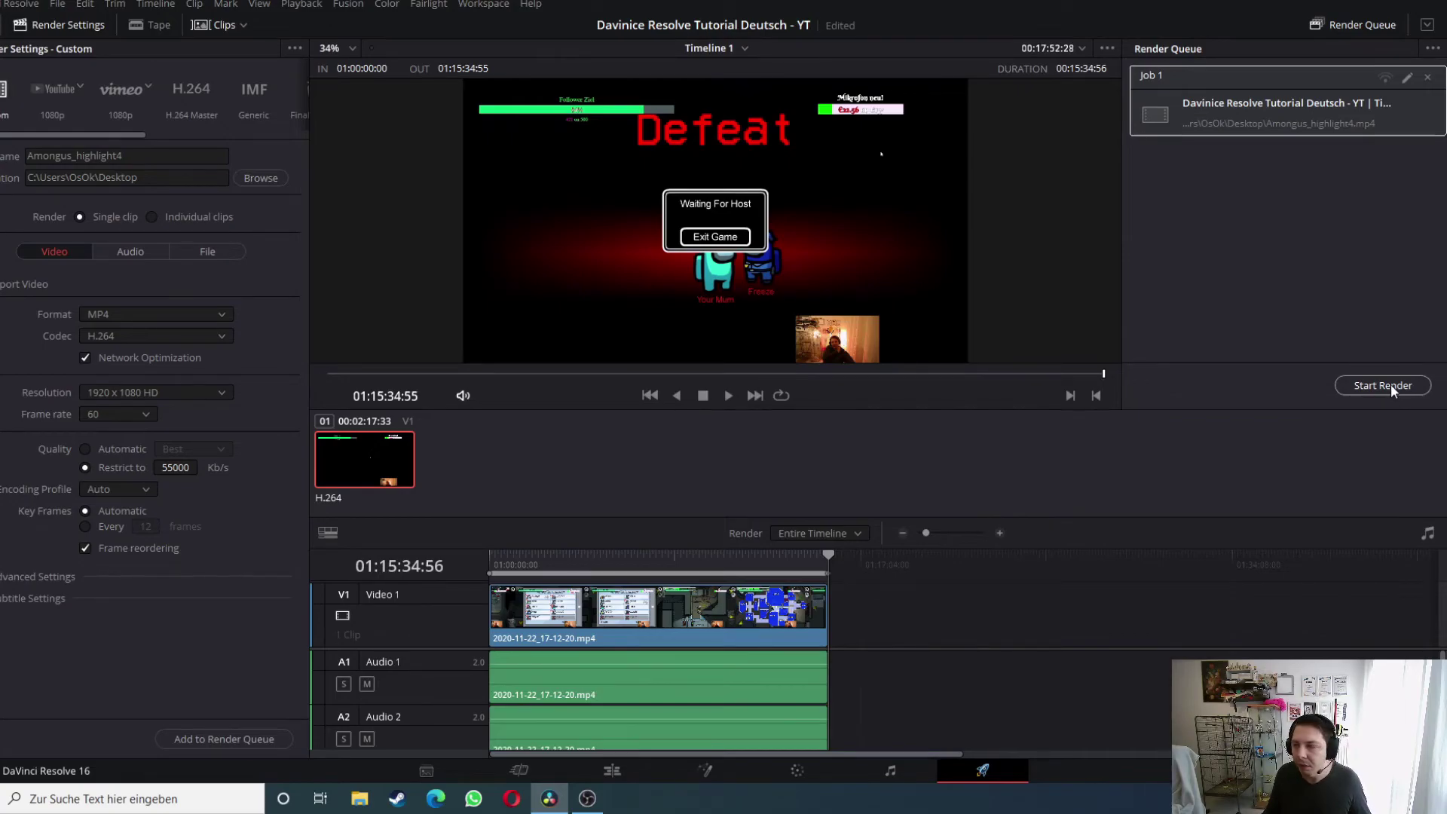
left_click(1184, 285)
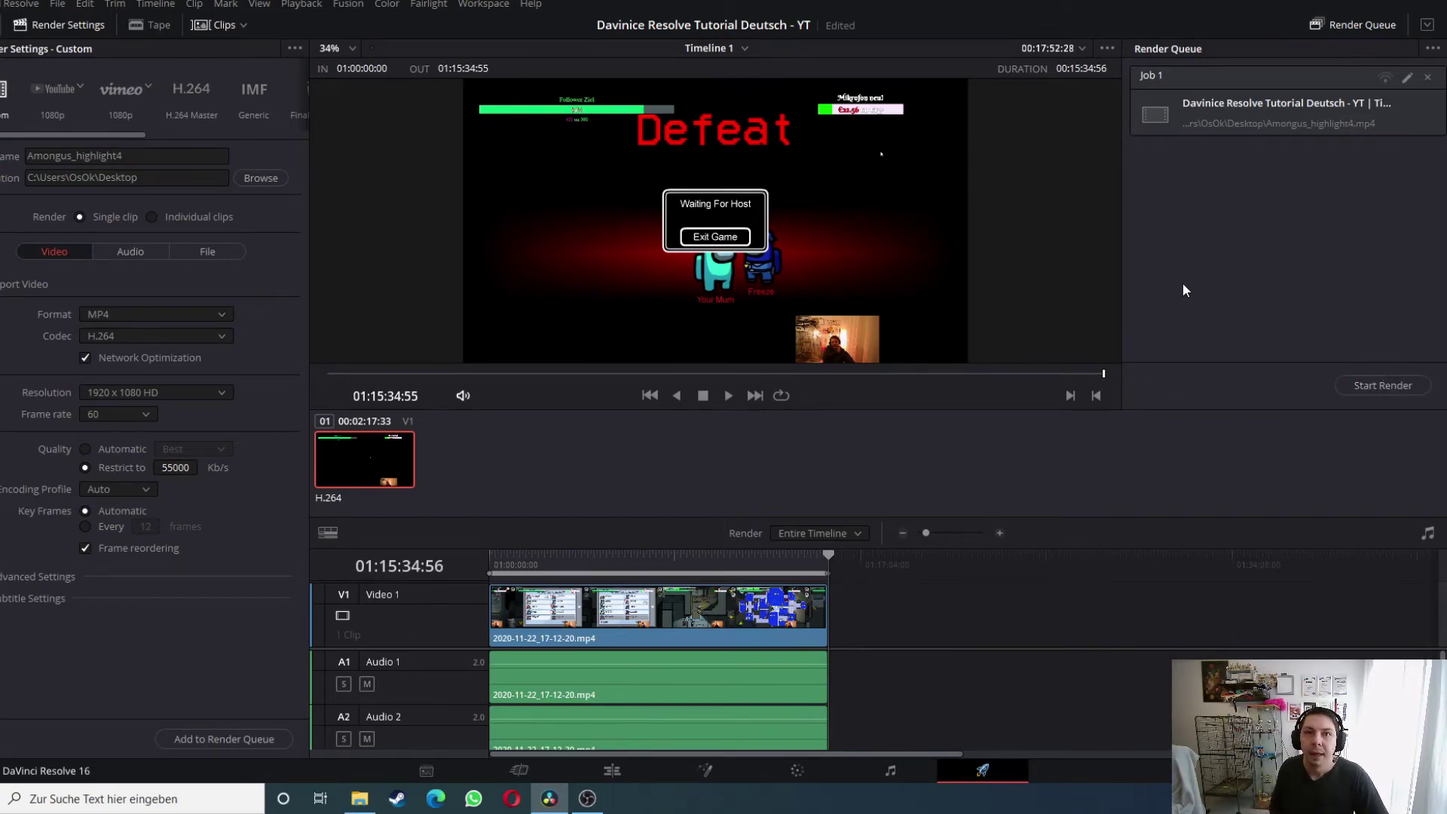